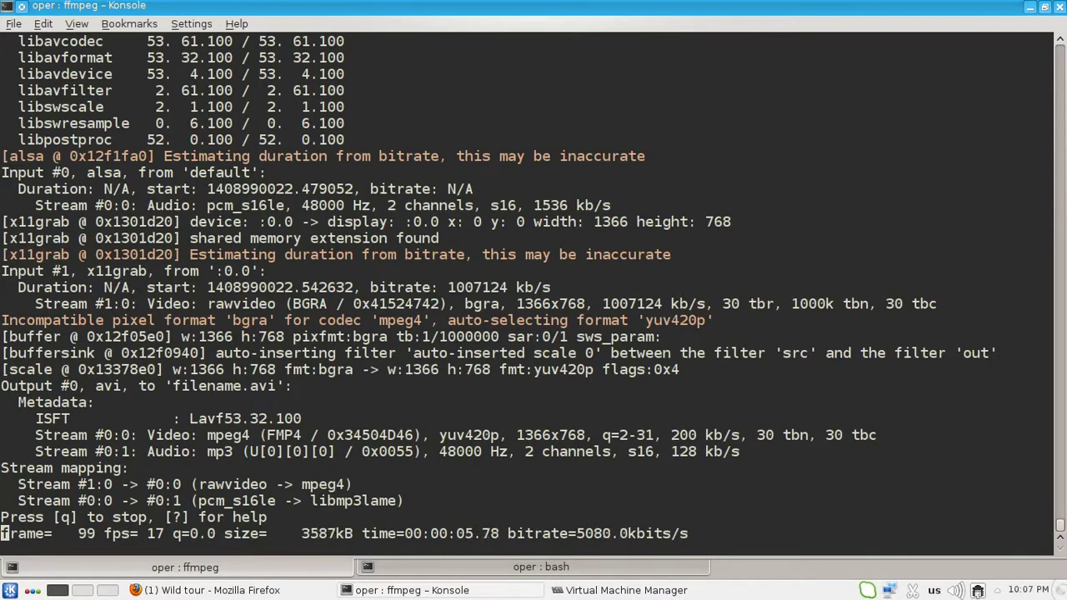
Step: Open a new Firefox tab and show the downloaded CentOS-6.5-x86_64-minimal.iso in its folder
click(252, 591)
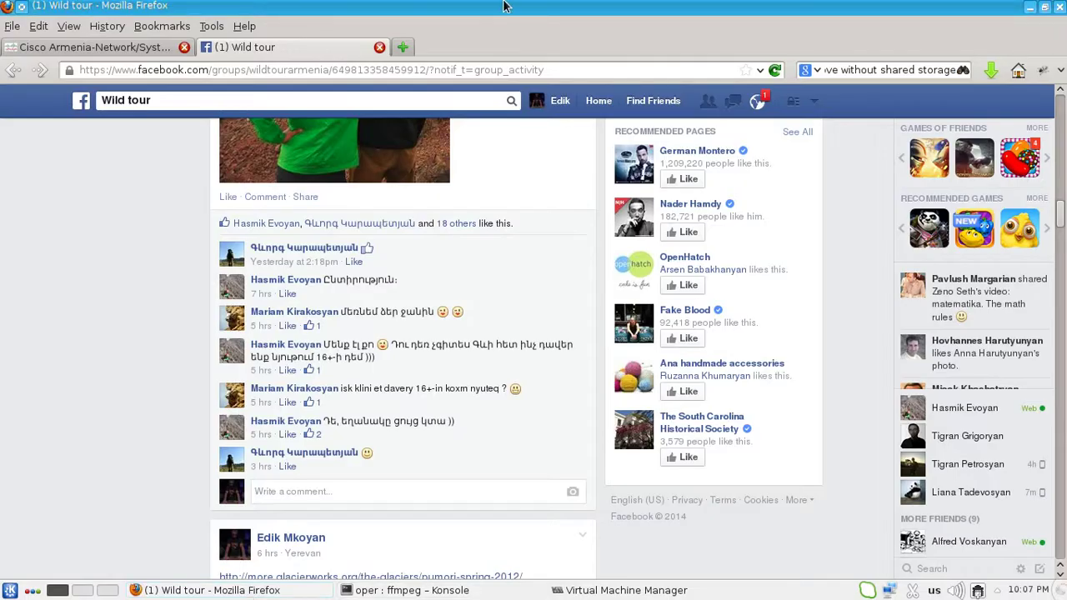
click(403, 46)
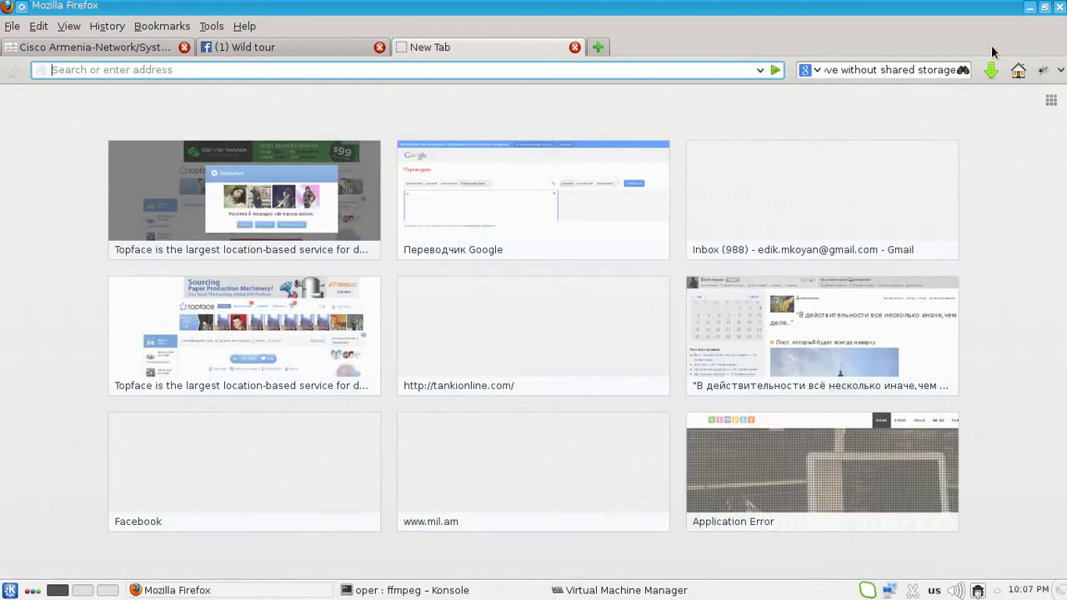
click(990, 70)
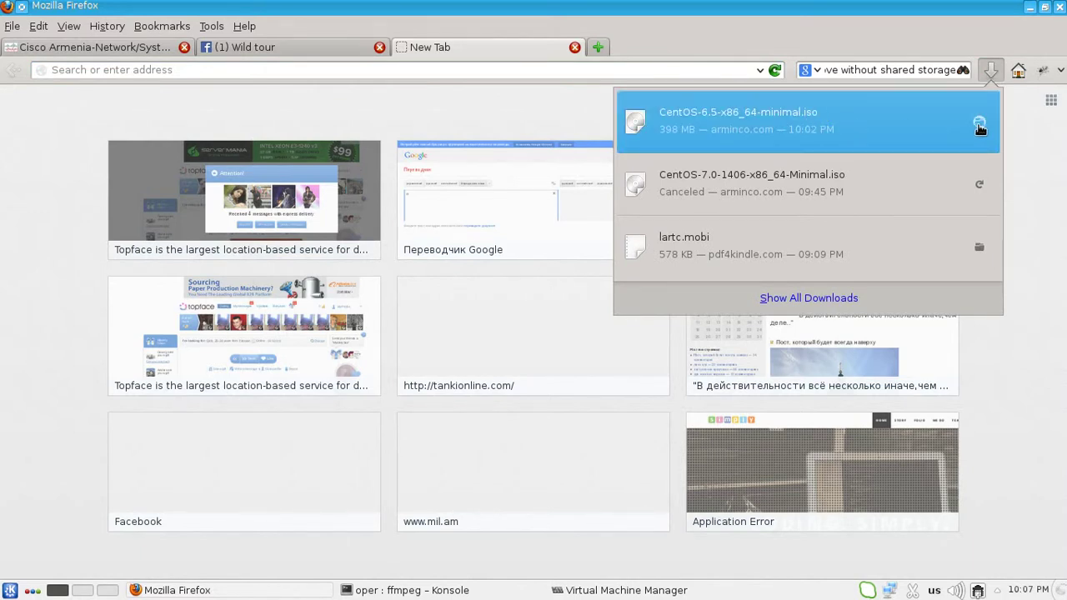
click(979, 125)
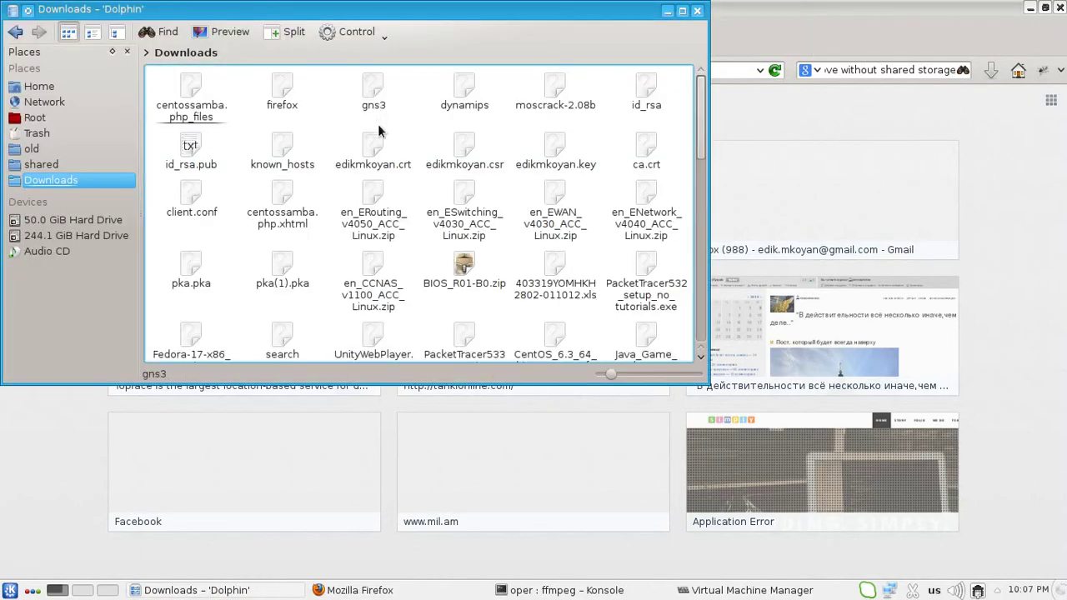
Step: Locate the CentOS ISO in Dolphin's Downloads, then bring Firefox back to the front
drag(704, 127, 701, 319)
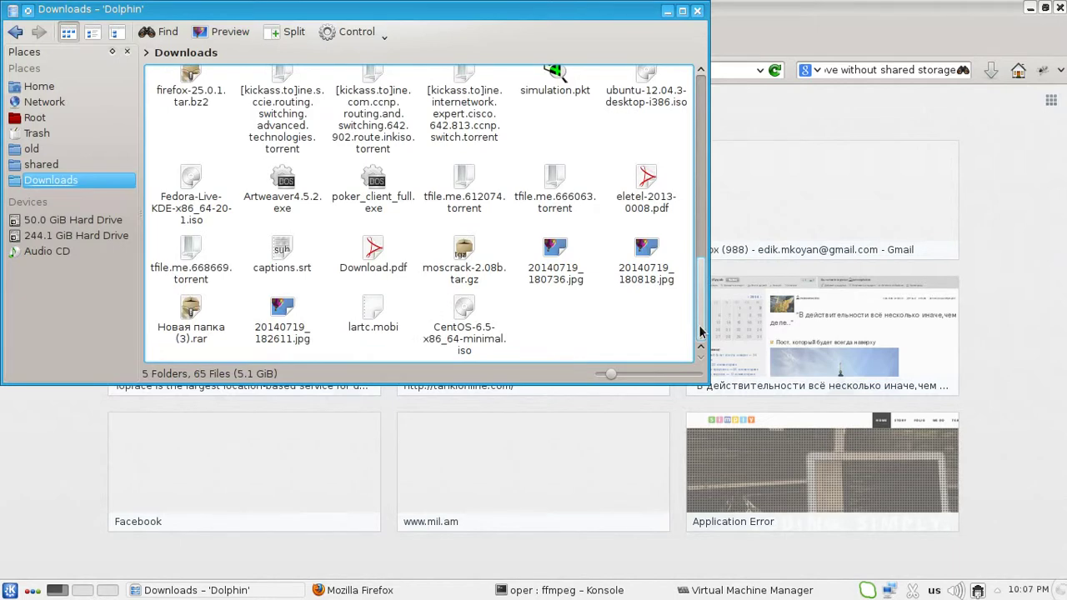
right_click(471, 323)
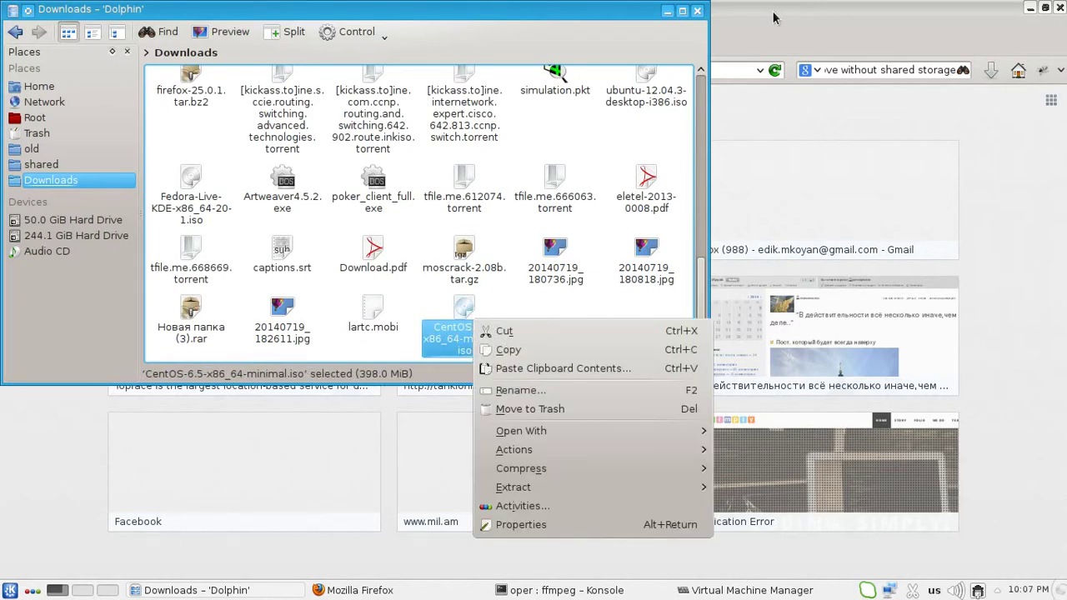
click(744, 18)
drag(744, 17, 330, 32)
Step: Maximize Firefox and take the Wild tour Facebook tab back to the News Feed
double_click(330, 31)
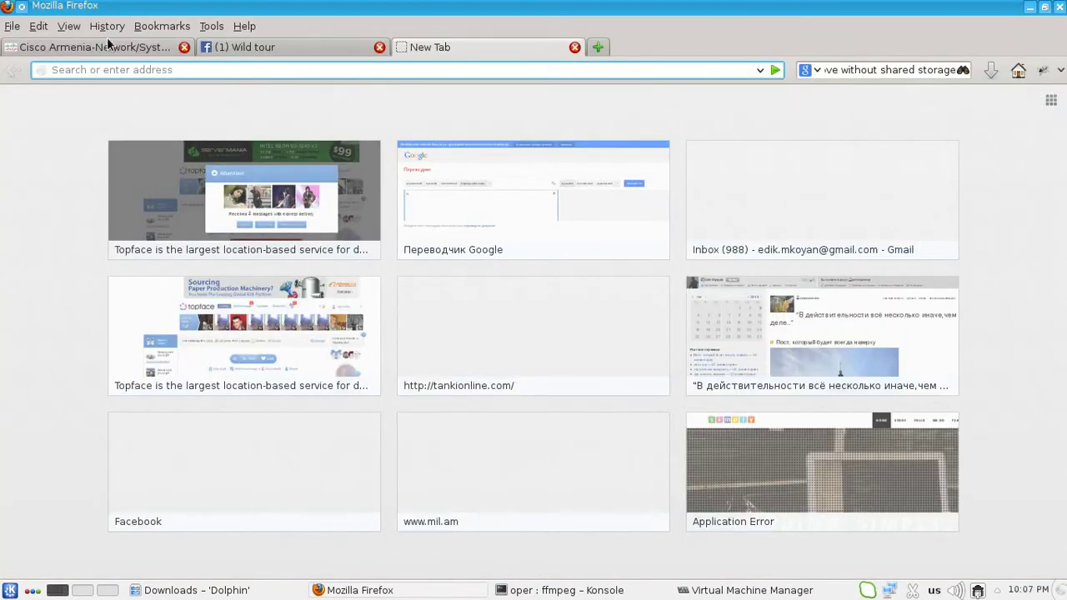
click(306, 40)
click(13, 72)
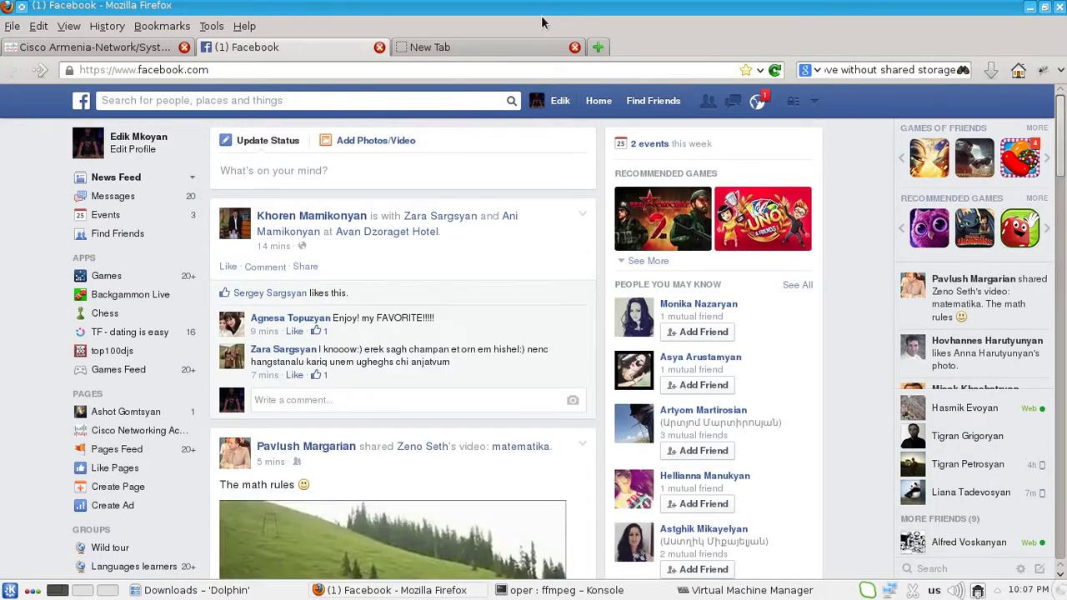
Step: In the new tab, clear the search box and submit it to load Google's homepage
click(508, 43)
click(929, 70)
key(ctrl+a)
key(BackSpace)
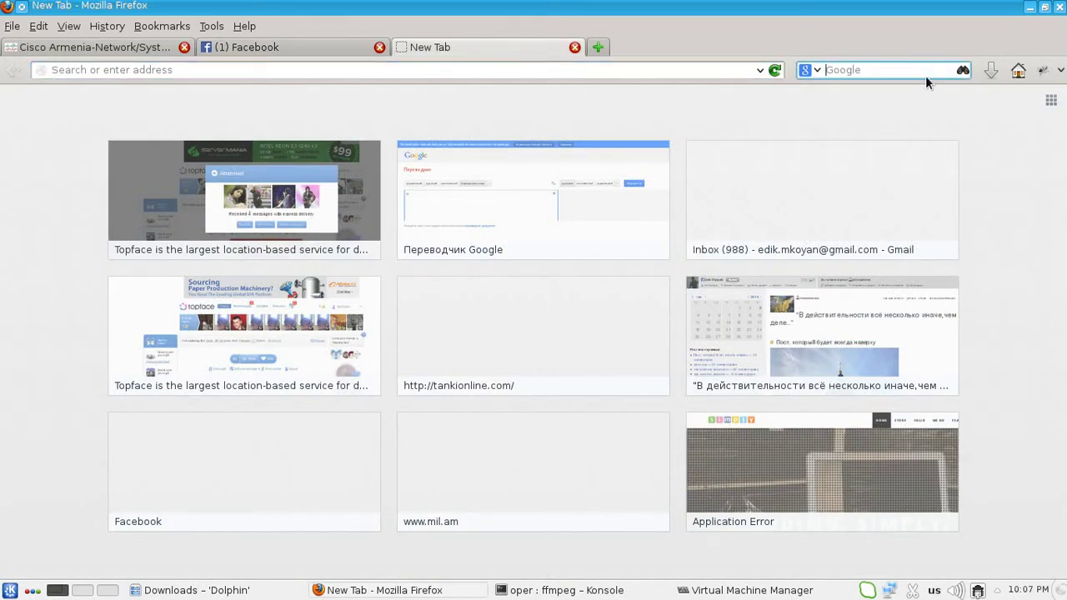
key(Return)
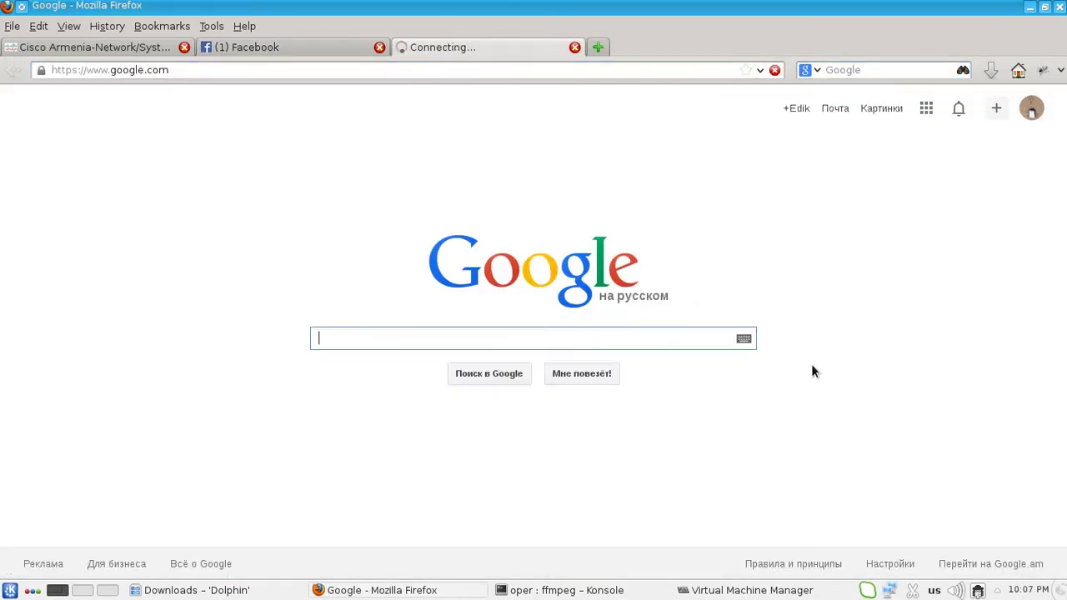
Step: Cycle through the terminal and browser windows to bring the Dolphin Downloads window forward
click(566, 590)
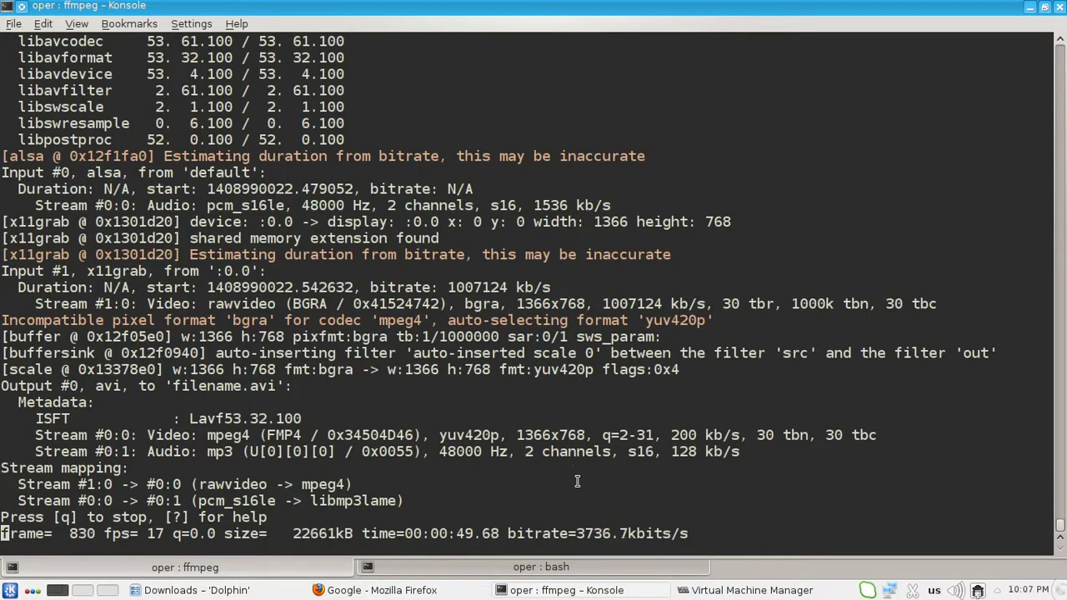
click(325, 590)
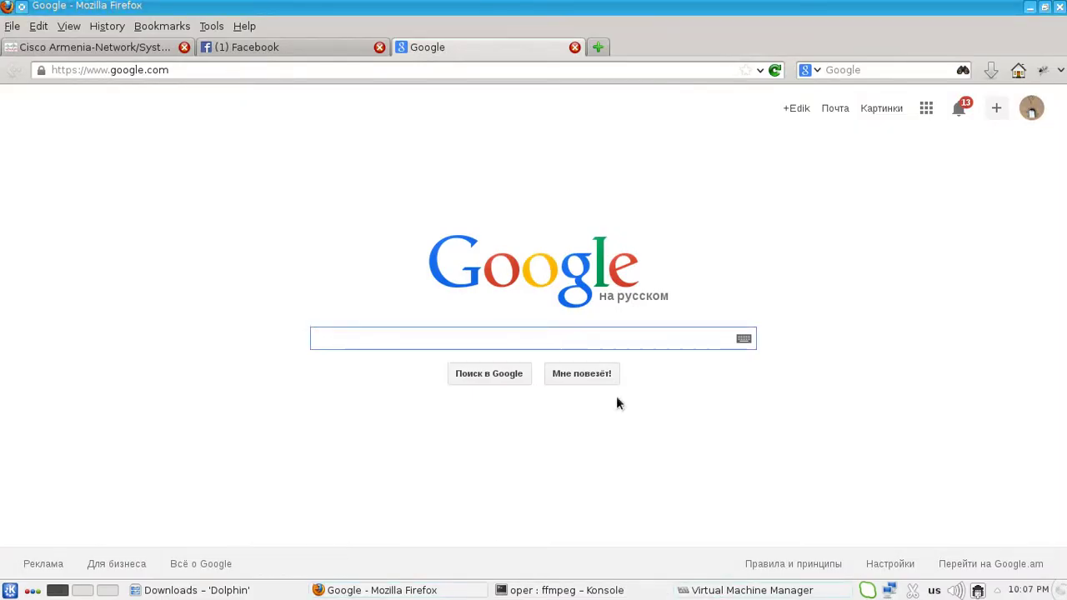
click(208, 590)
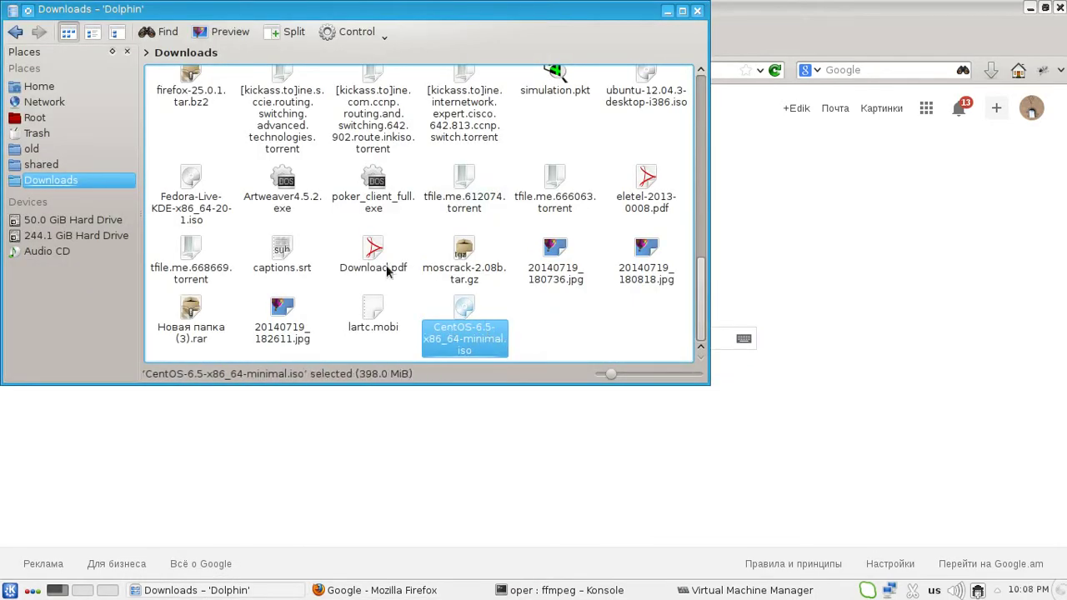
Step: Create a new VM on localhost (QEMU) named Webserver, installing from local install media
click(735, 589)
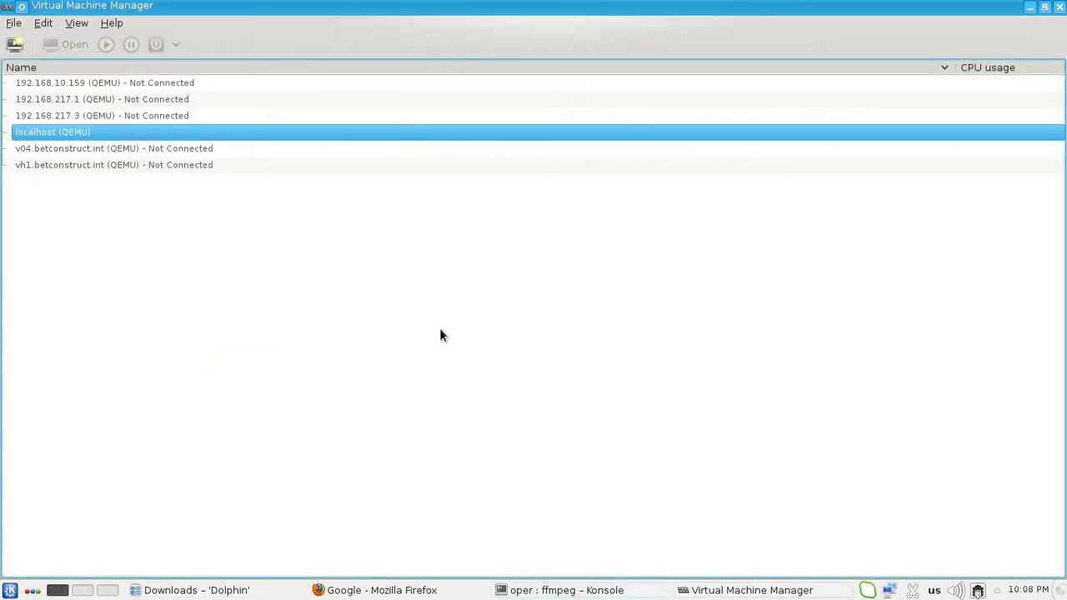
right_click(44, 136)
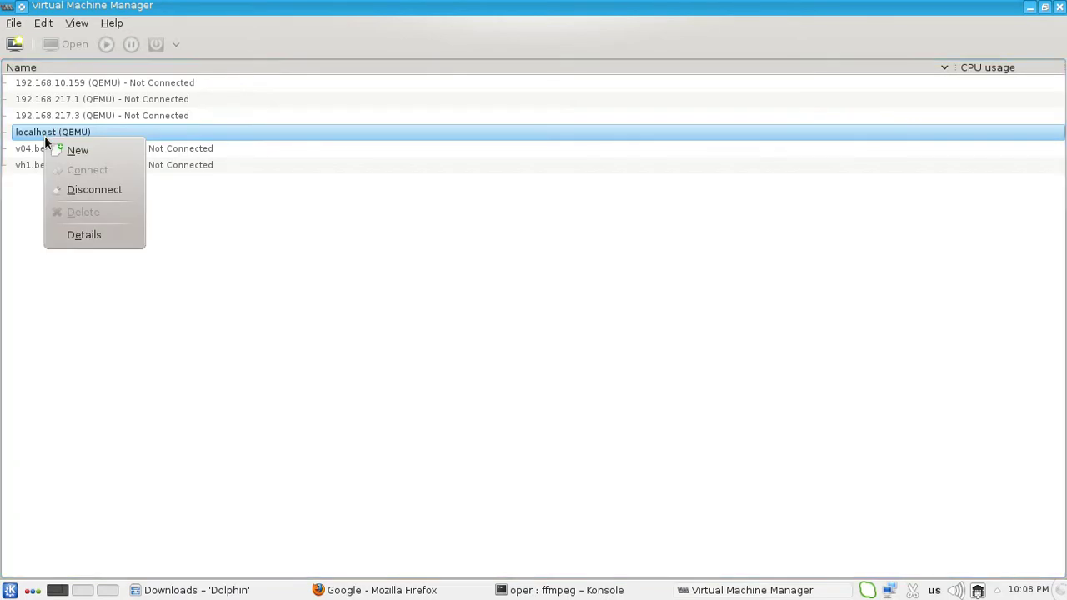
click(92, 149)
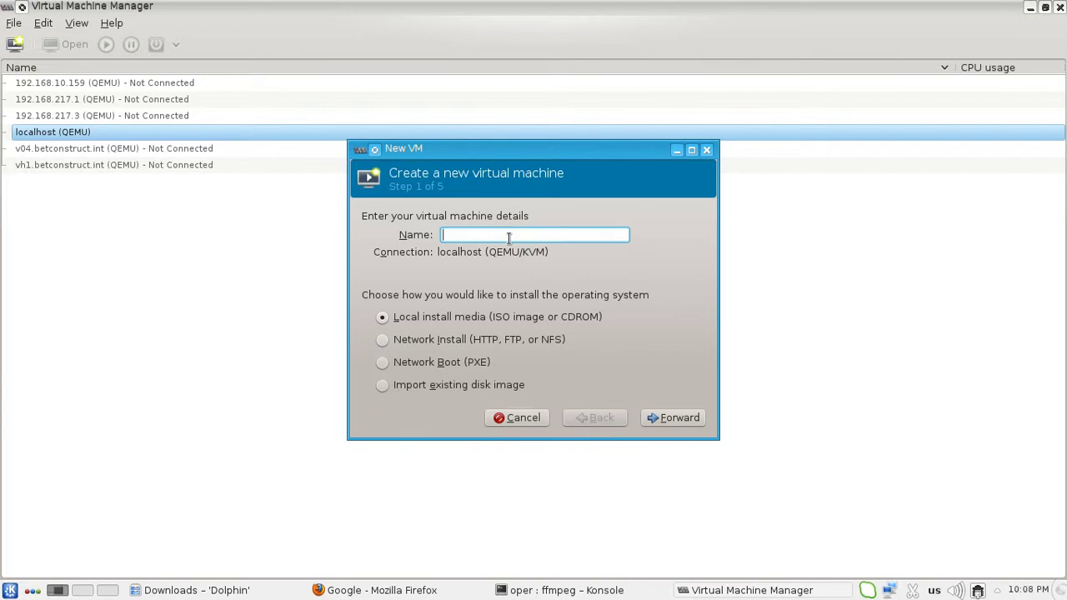
text(Webserver)
click(515, 317)
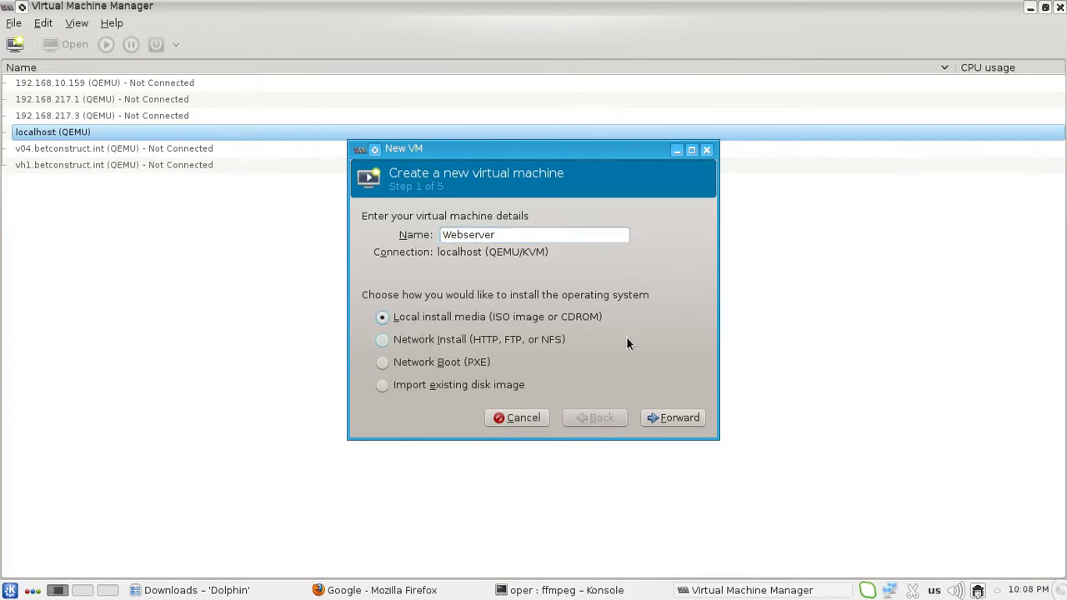
Step: Go to the install media step, choose Use ISO image and browse local files
click(671, 419)
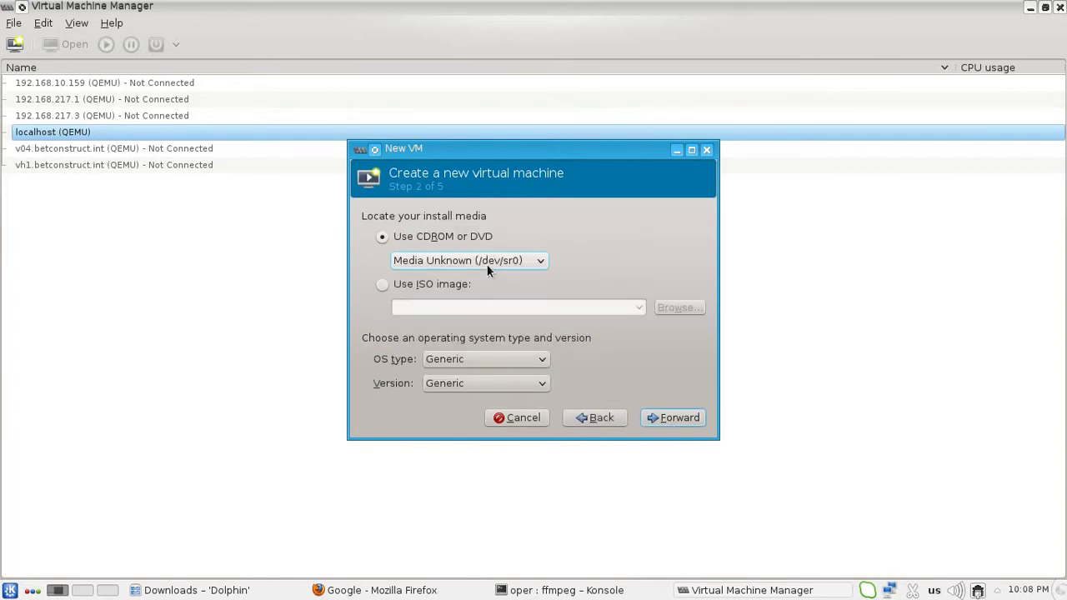
click(385, 285)
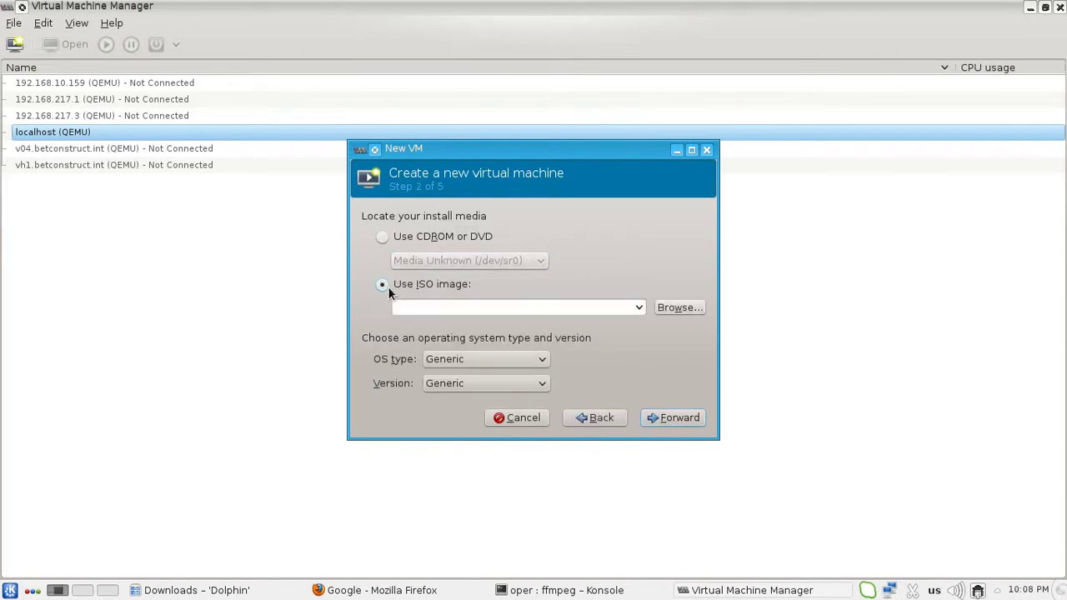
click(690, 310)
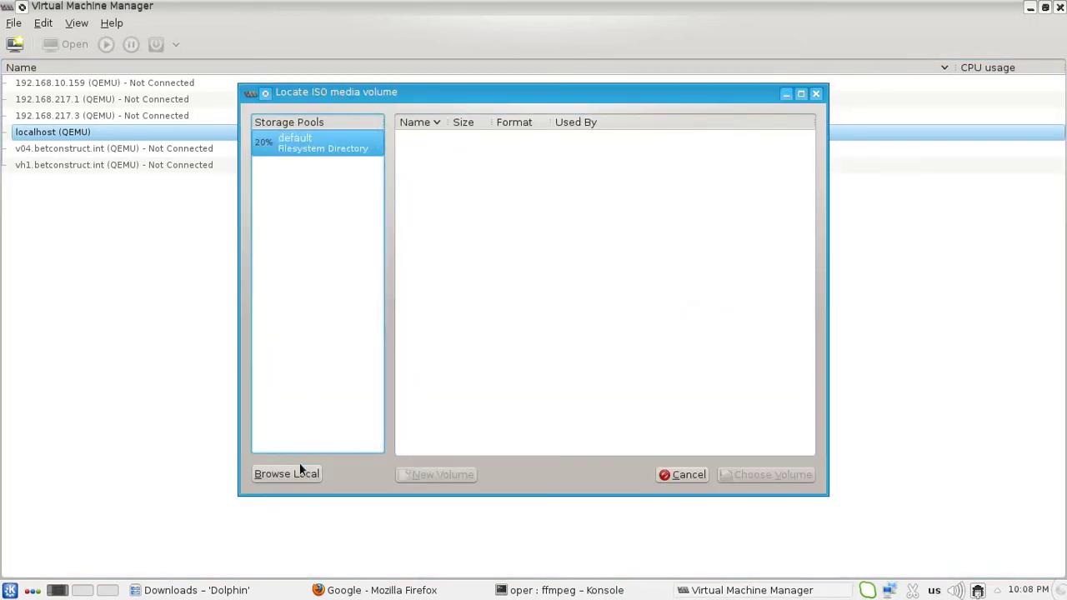
key(alt+b)
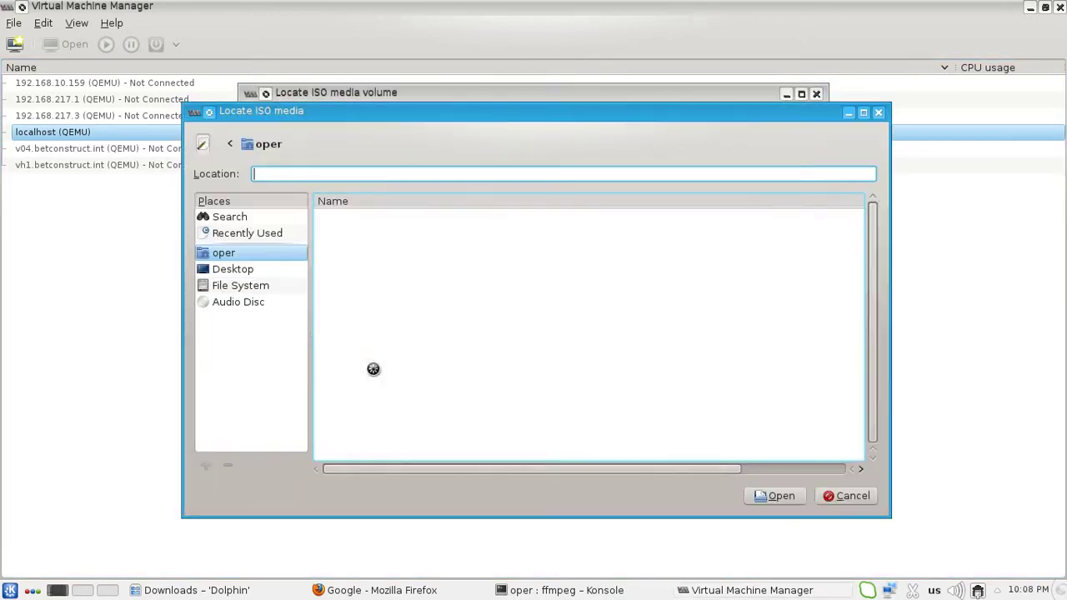
Step: Navigate to the Downloads folder and pick CentOS-6.5-x86_64-minimal.iso as the install image
click(246, 255)
scroll(415, 404, down, 3)
scroll(415, 404, down, 2)
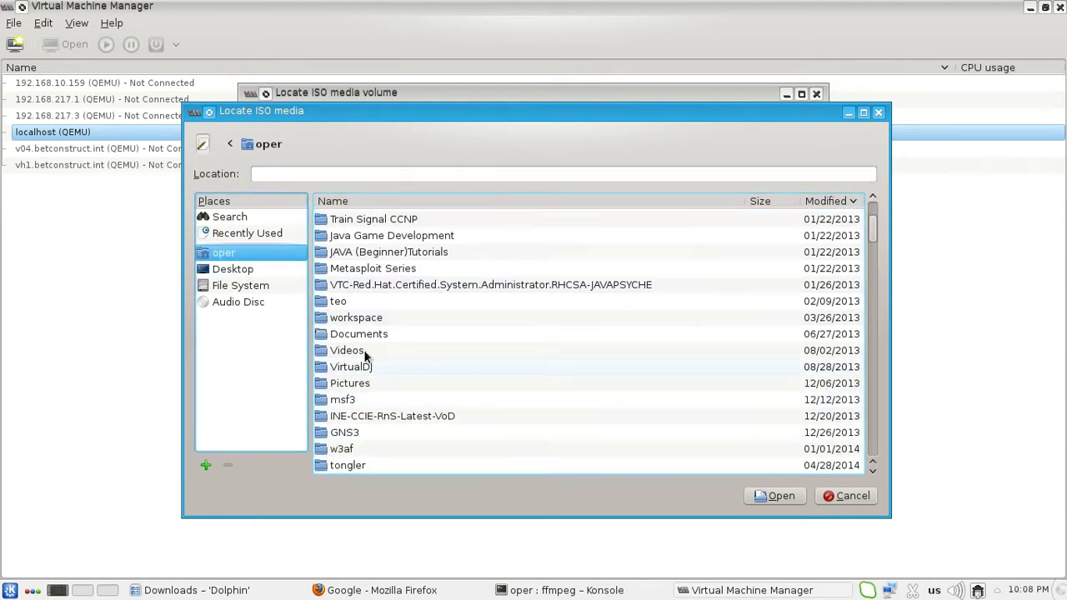
scroll(364, 326, down, 1)
click(359, 312)
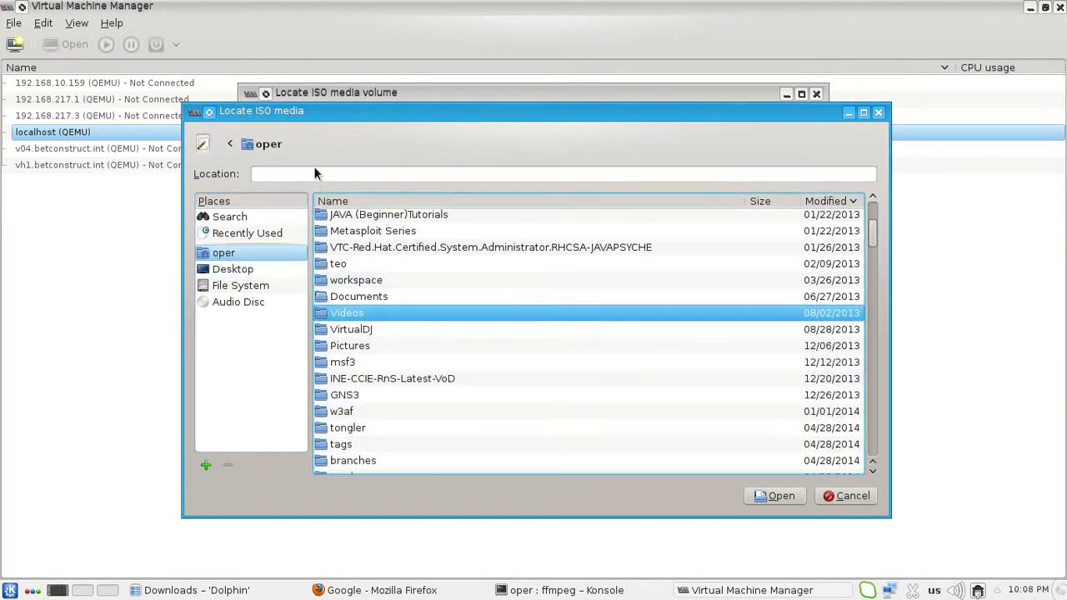
click(315, 173)
text(СамыйСамы)
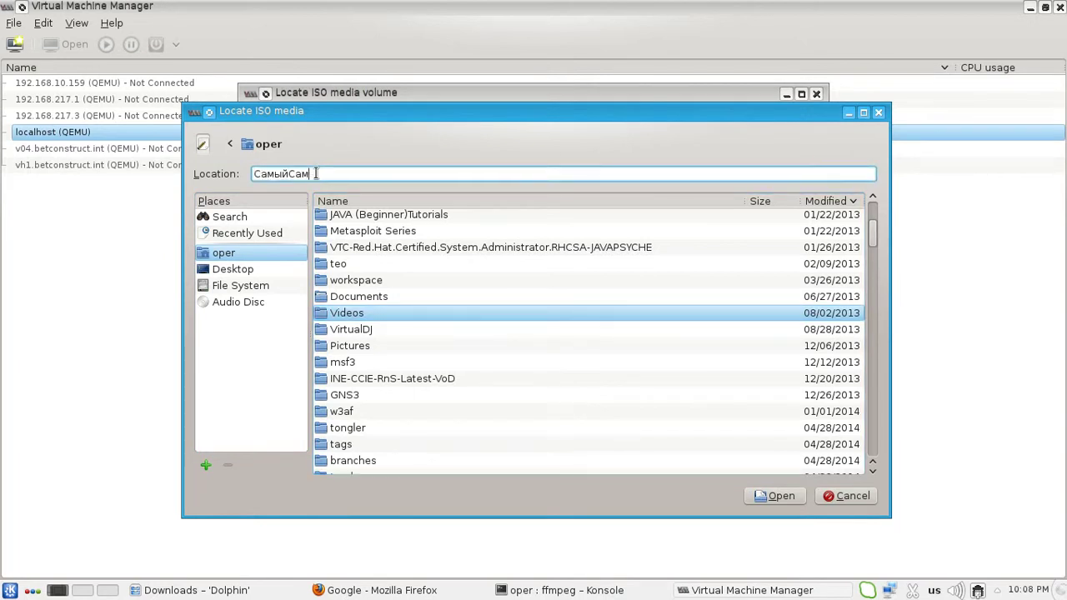
key(BackSpace)
key(BackSpace)
key(BackSpace)
key(BackSpace)
key(BackSpace)
key(BackSpace)
key(BackSpace)
key(BackSpace)
text(Down)
key(Tab)
key(Return)
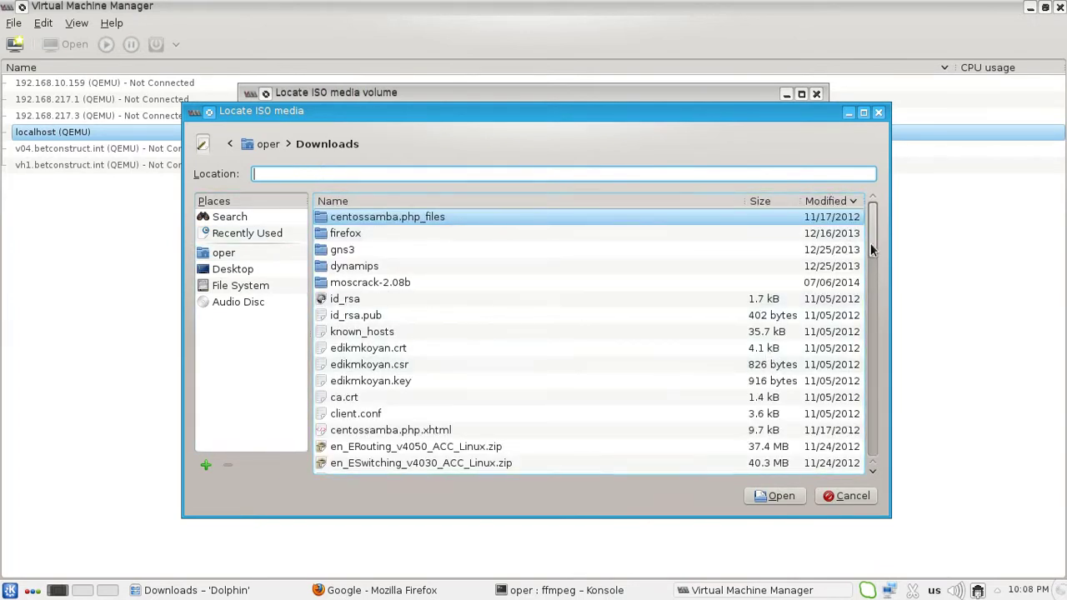
drag(871, 249, 873, 469)
double_click(397, 469)
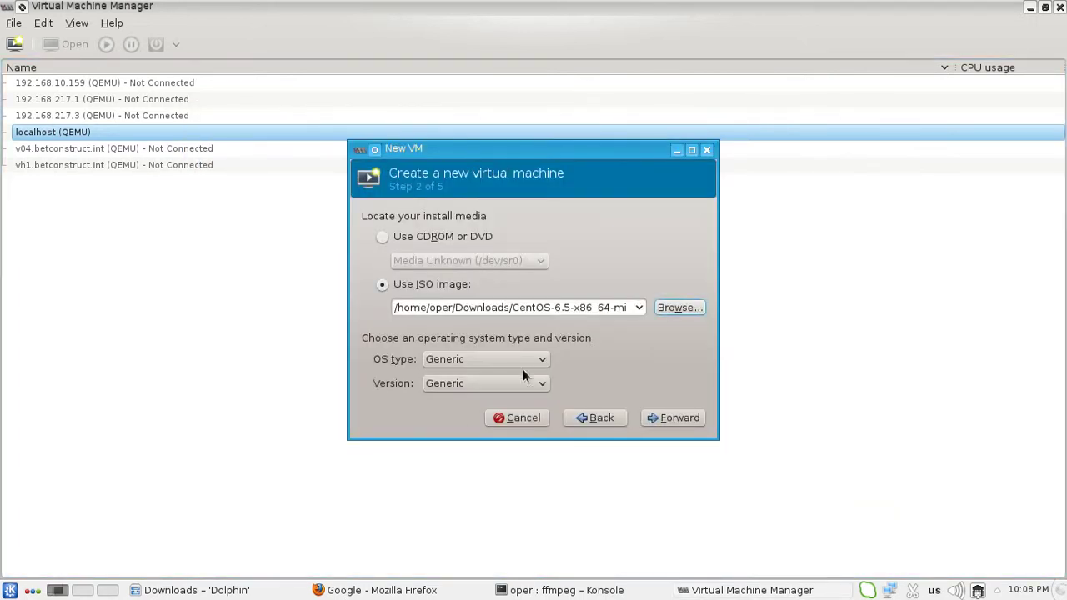
Step: Set the OS type to Linux, version Red Hat Enterprise Linux 6, and advance the wizard
click(523, 362)
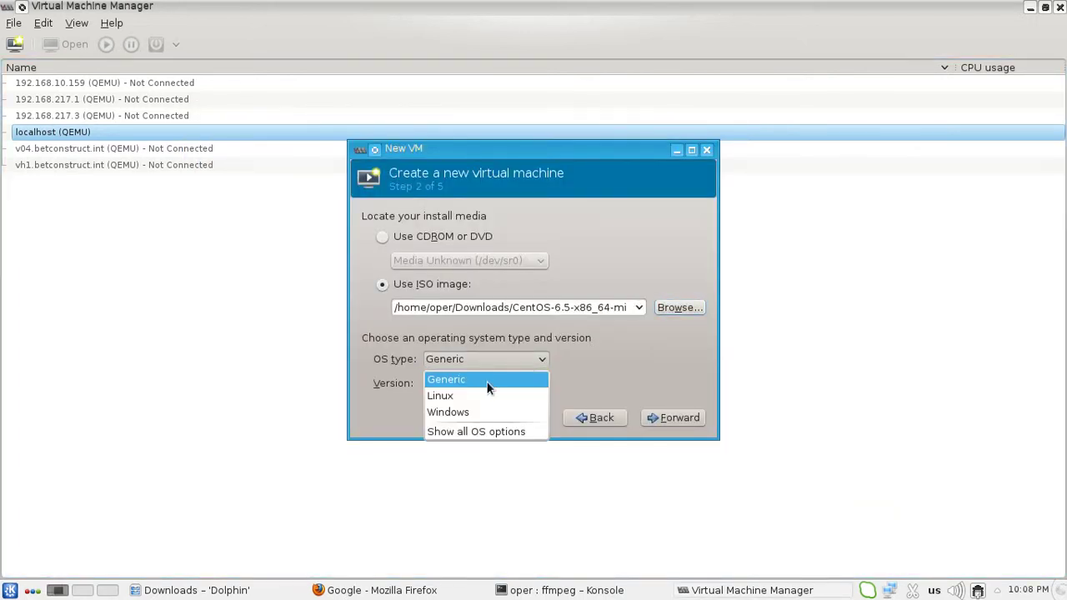
click(471, 393)
click(550, 385)
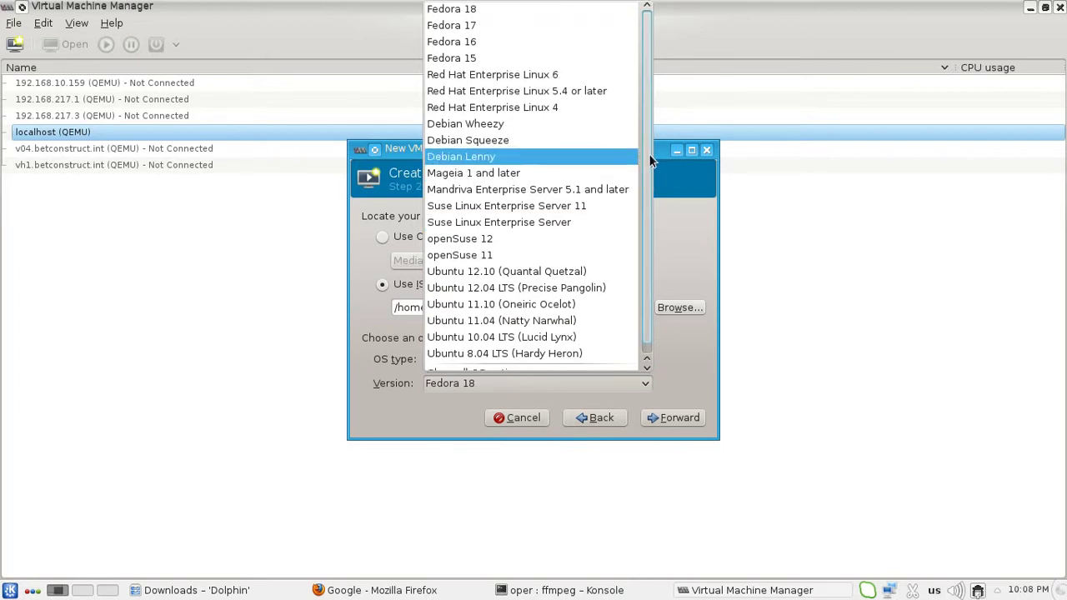
click(517, 76)
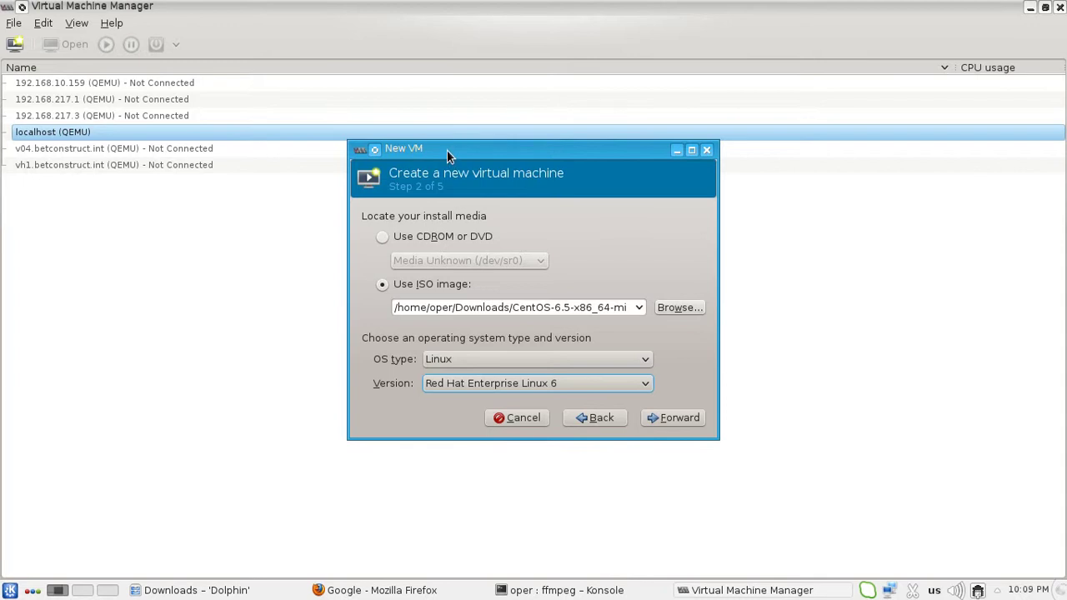
drag(447, 150, 292, 108)
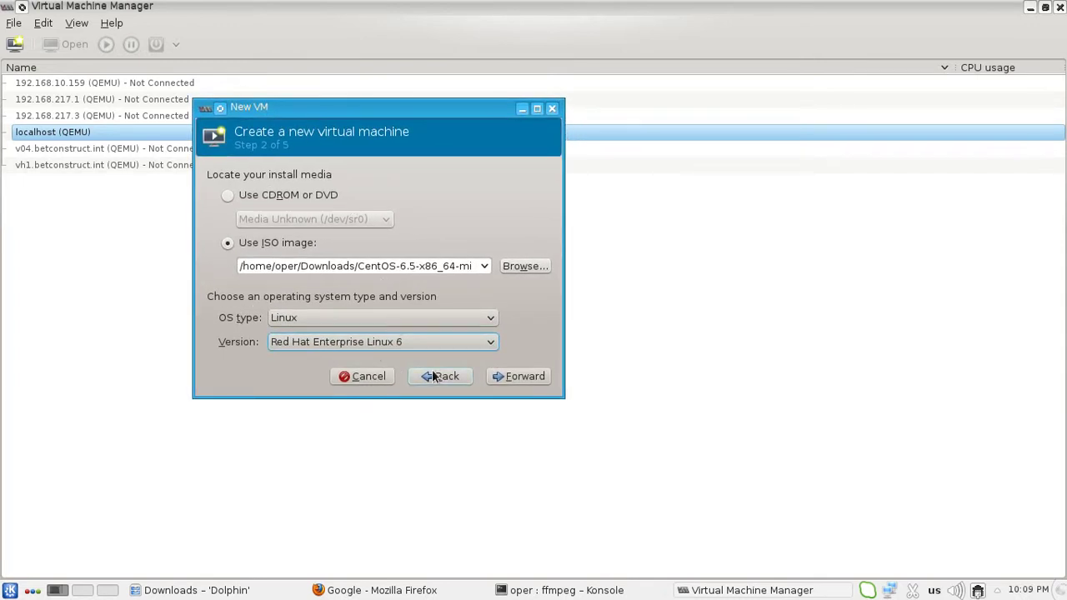
click(506, 374)
Step: Return the wizard to the memory and CPU step and switch to Konsole
click(506, 374)
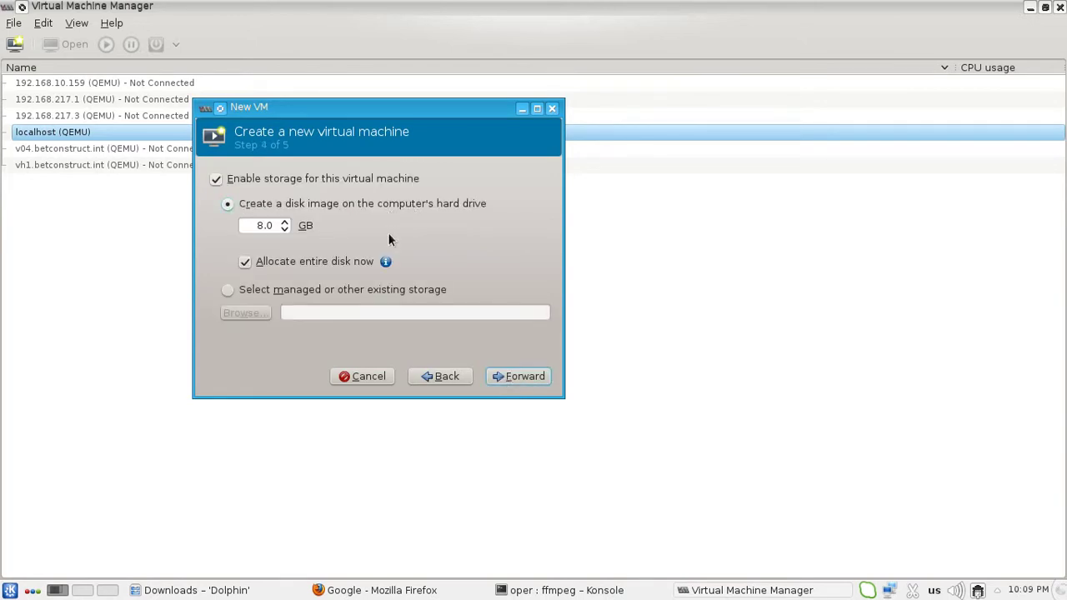
click(440, 376)
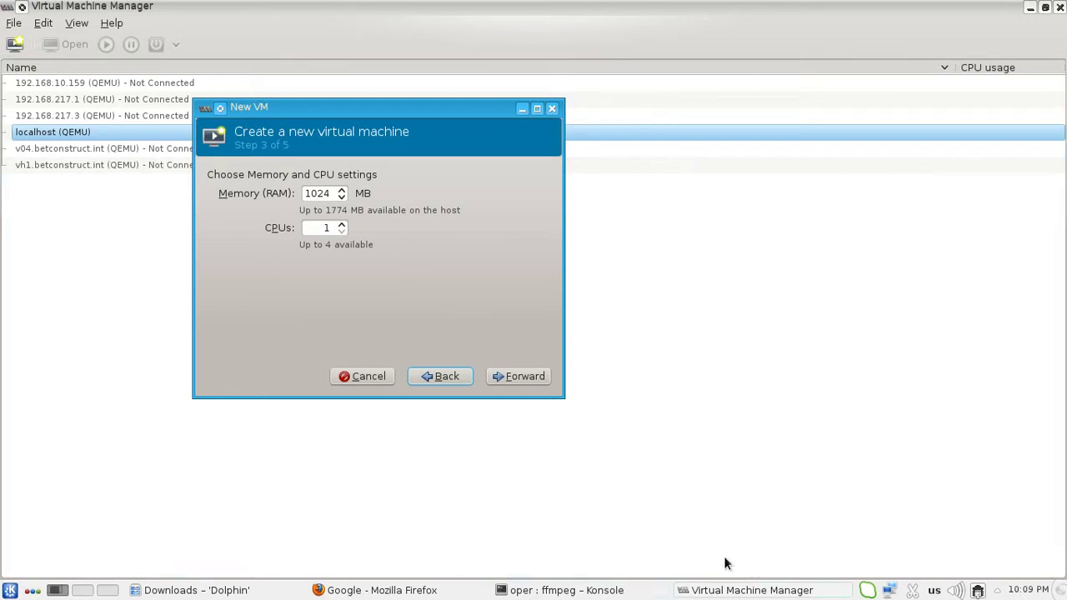
click(654, 590)
Step: Check host memory with free -m, then run htop sorted by MEM%
click(650, 566)
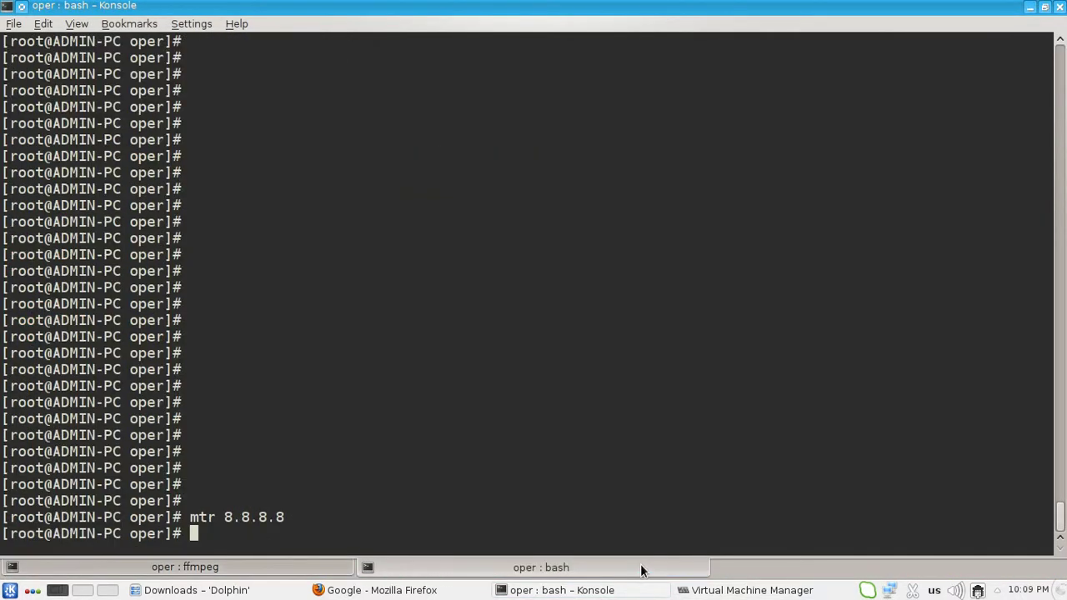
text(free -m)
key(Return)
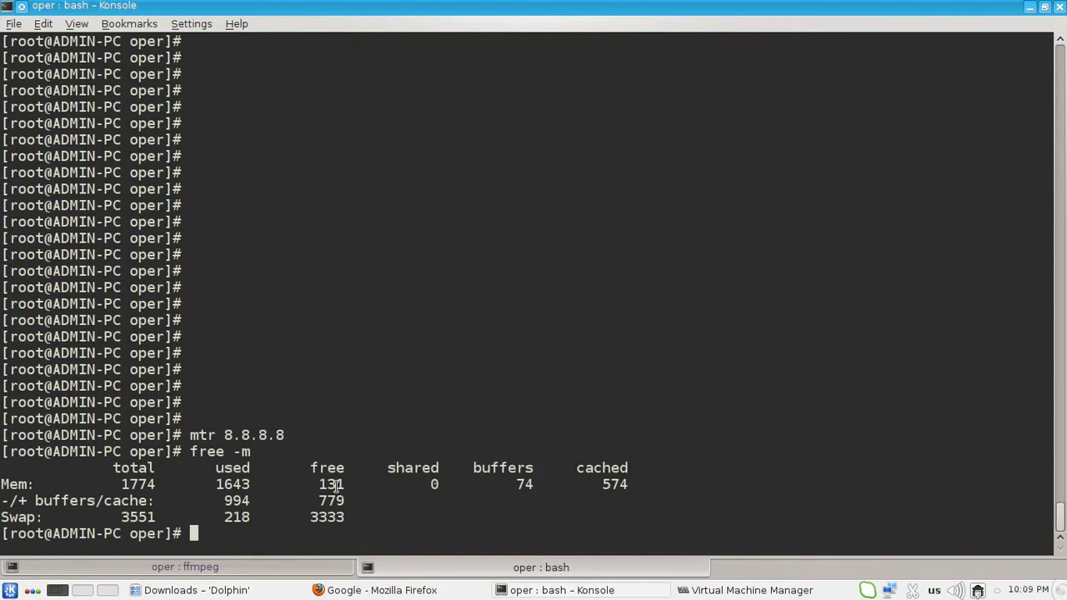
text(htp)
key(BackSpace)
text(op)
key(Return)
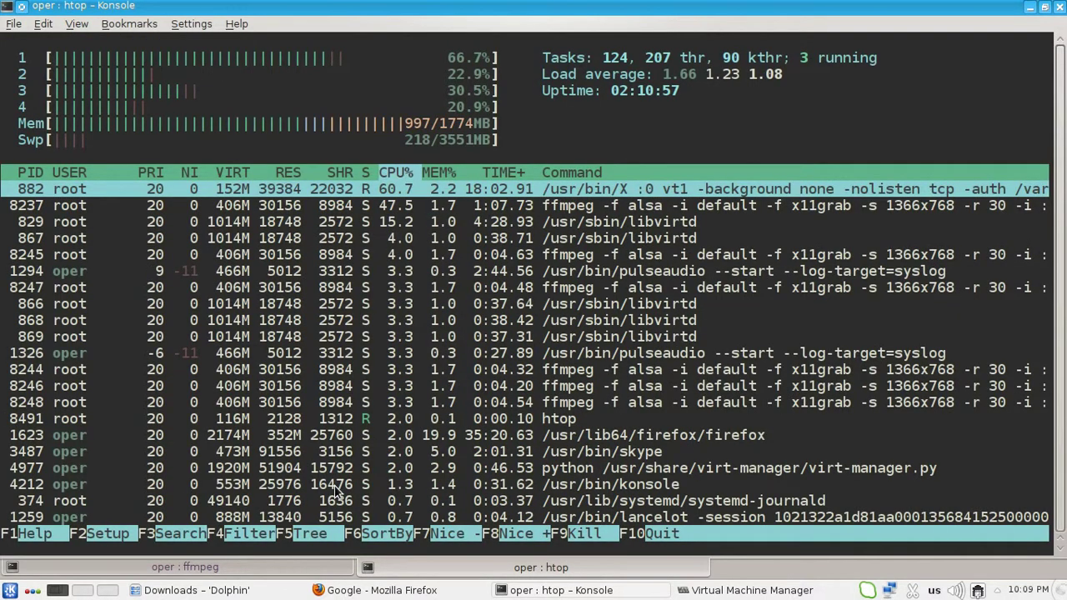
key(F6)
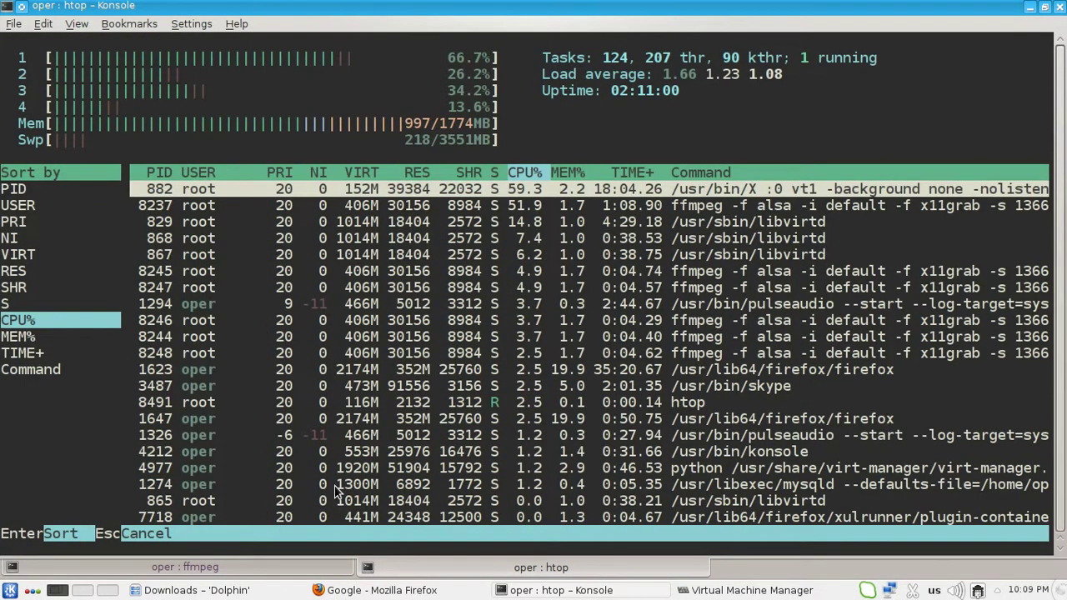
key(Down)
key(Return)
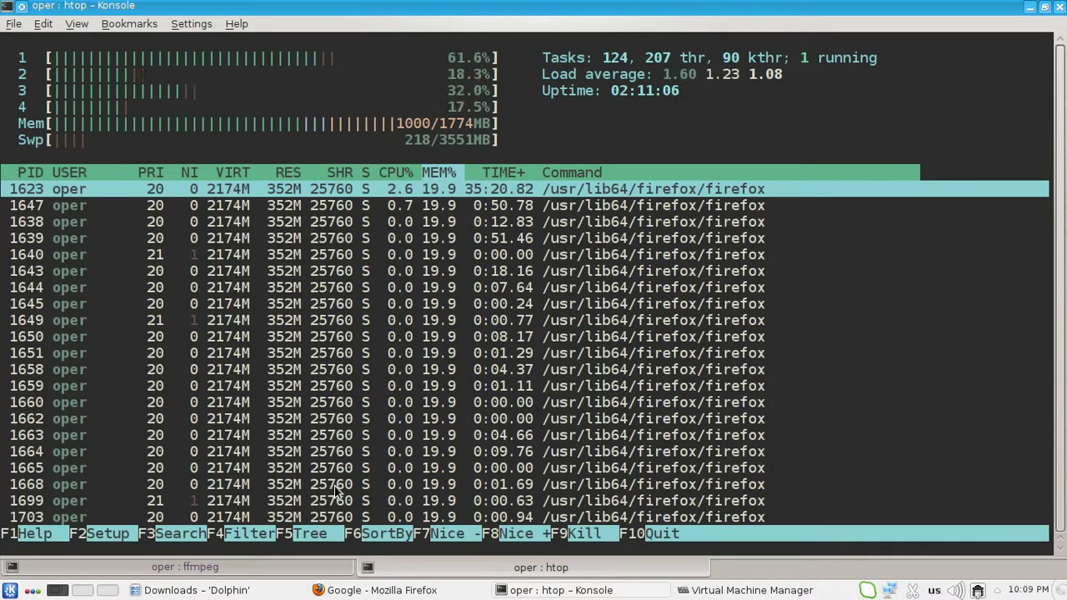
Step: Close Firefox to free RAM and dismiss Skype's tray menu
click(356, 591)
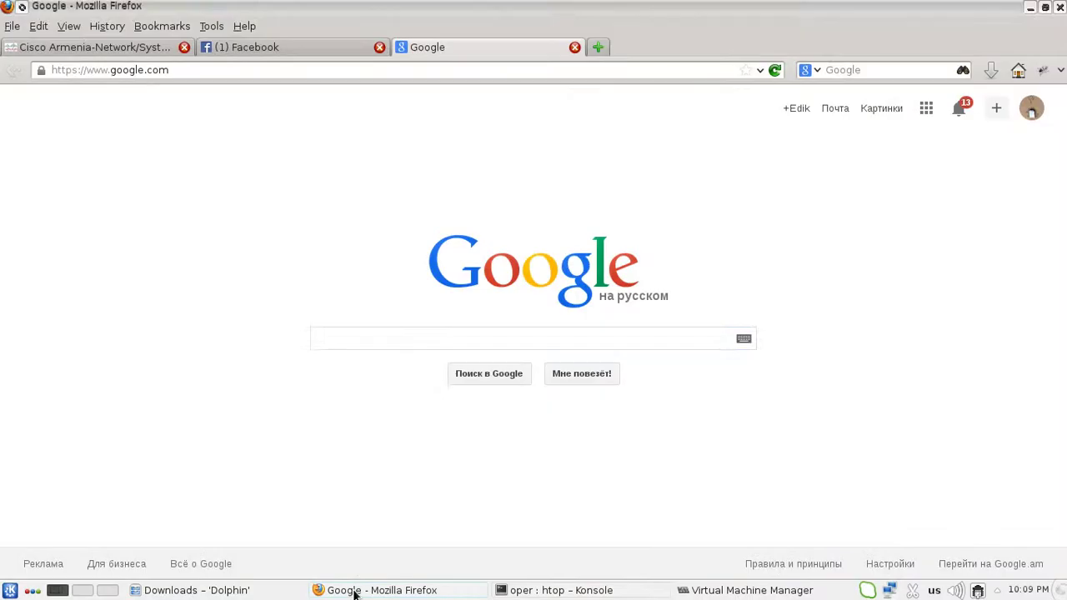
click(1060, 6)
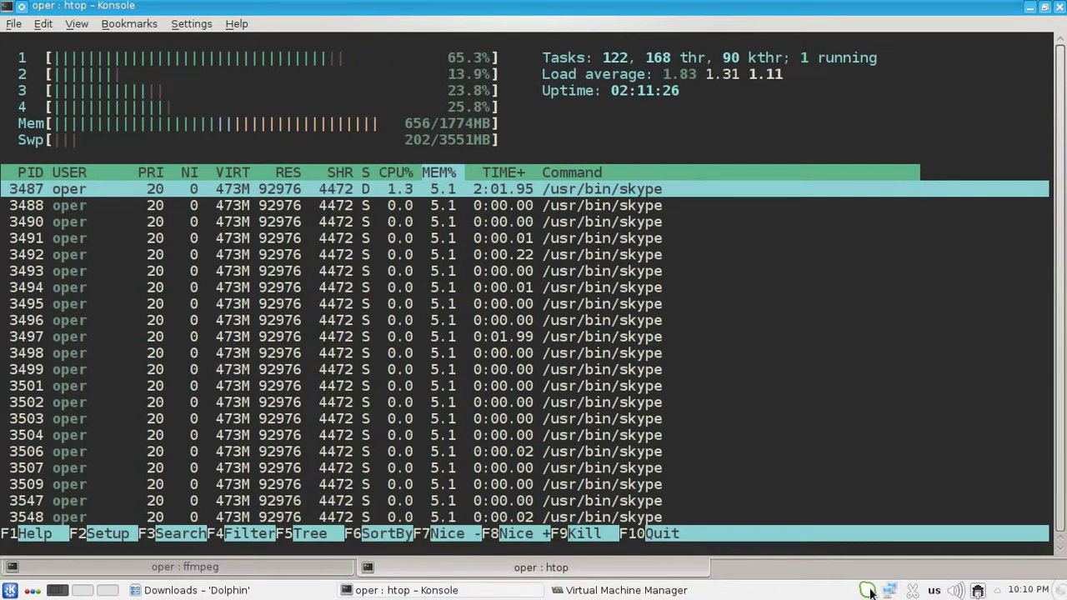
right_click(869, 591)
key(Escape)
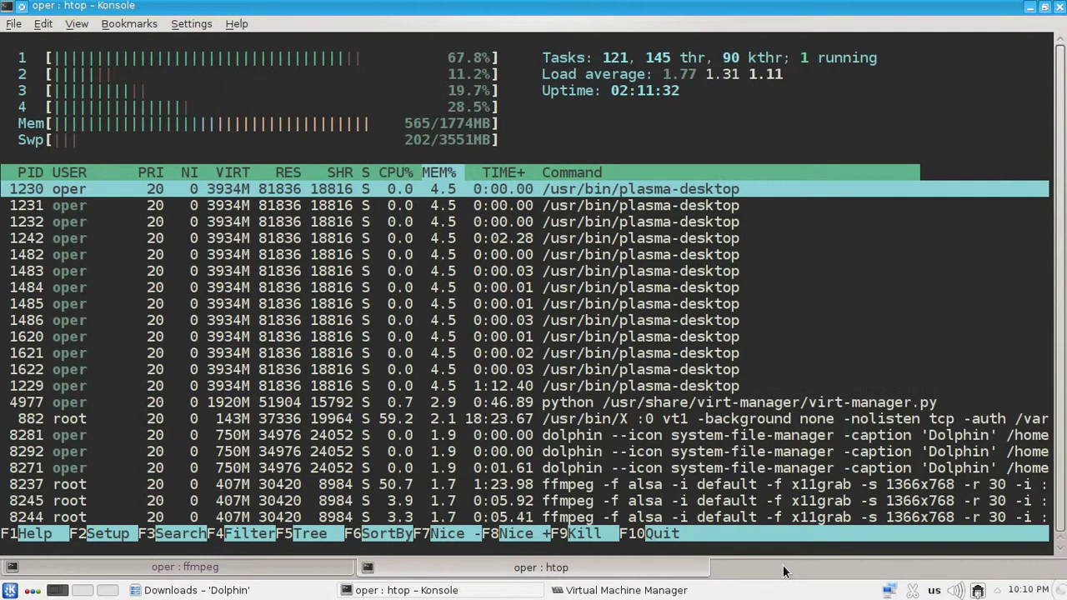
Step: Set the new VM's memory (RAM) to 512 MB
click(443, 591)
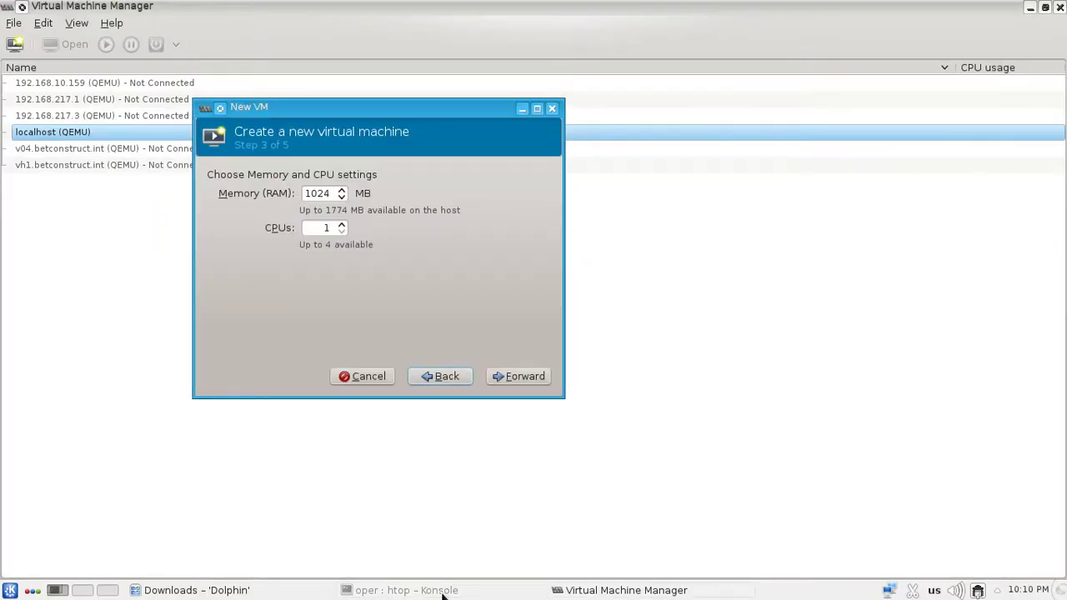
double_click(321, 194)
text(512)
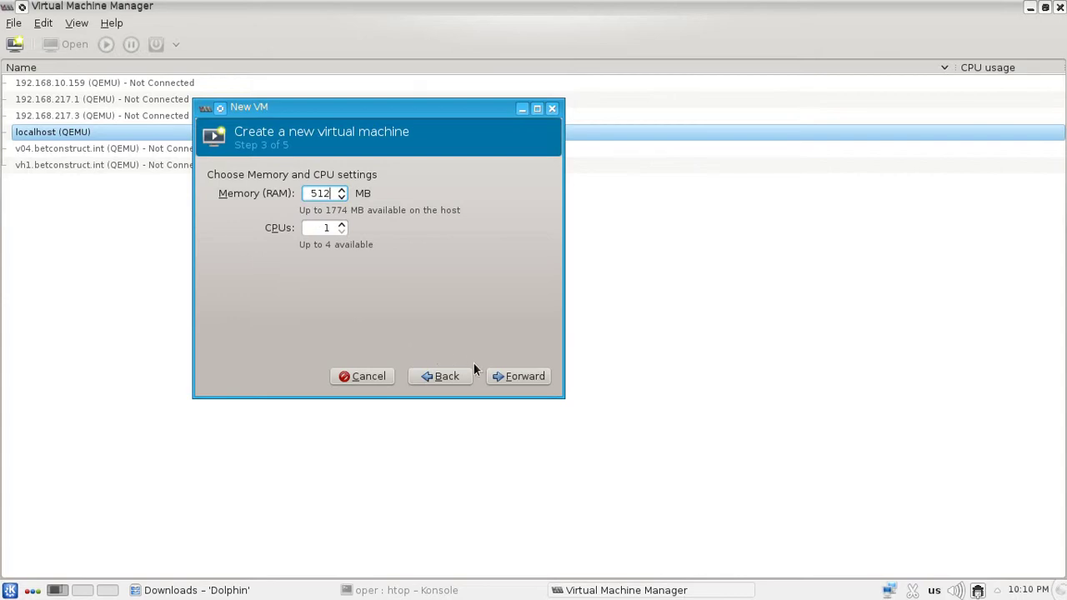
Step: On the storage step, change the disk size from 8.0 to 10 GB and choose managed or existing storage
click(504, 376)
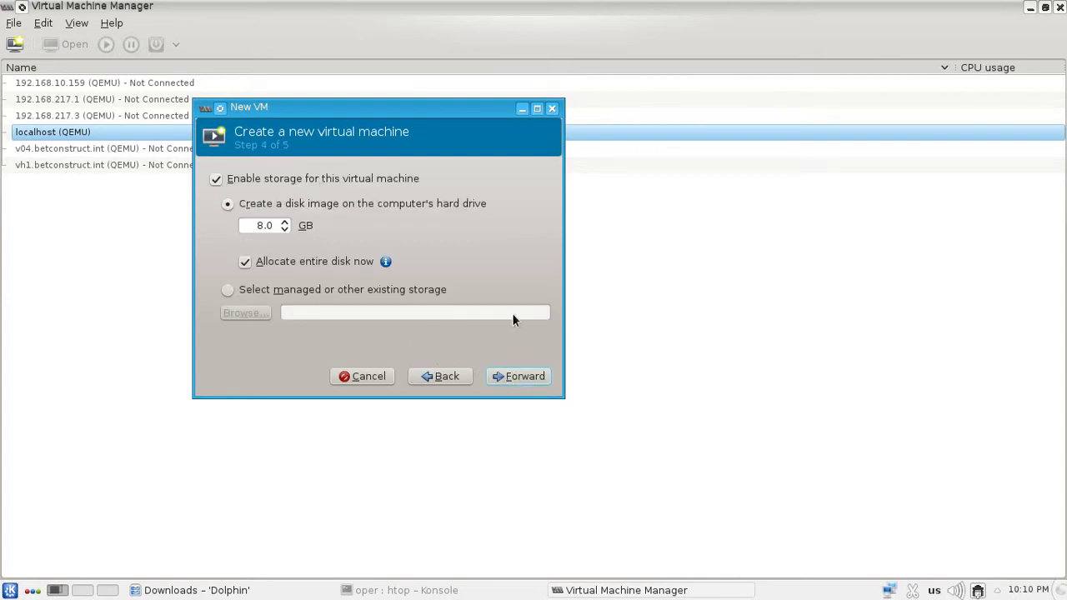
click(255, 225)
double_click(265, 225)
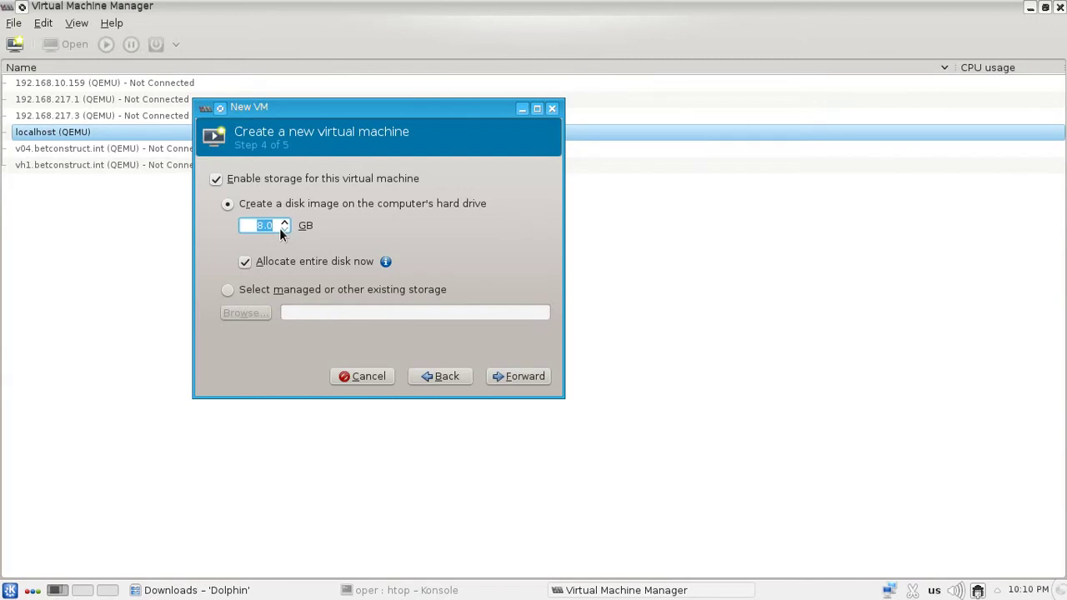
text(10)
click(247, 292)
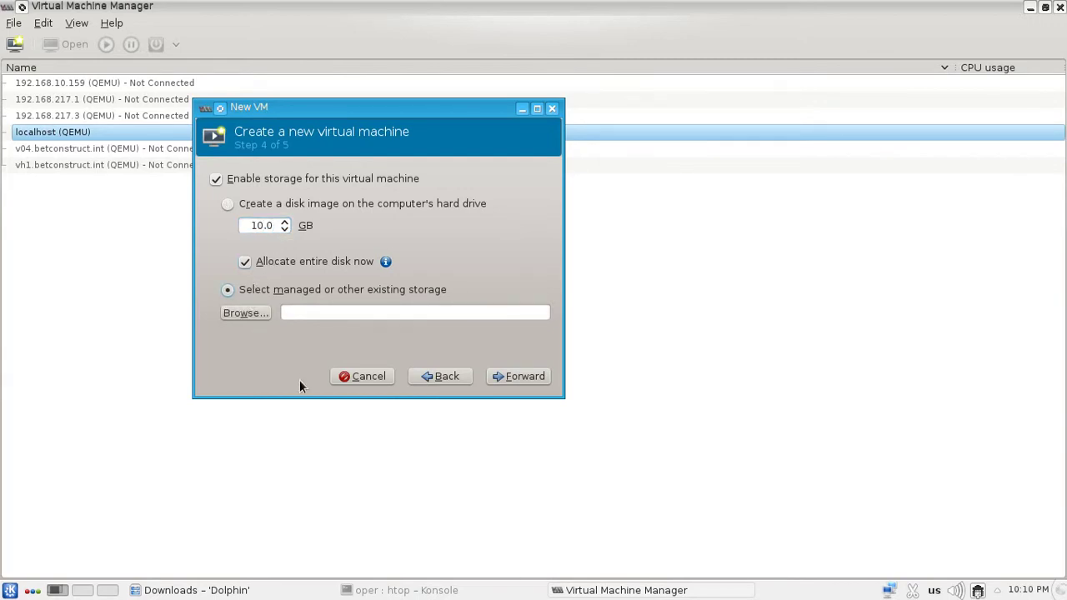
Step: Quit htop and run vgs and lvs, showing vg_operations at 297.59g with 0 free
click(469, 589)
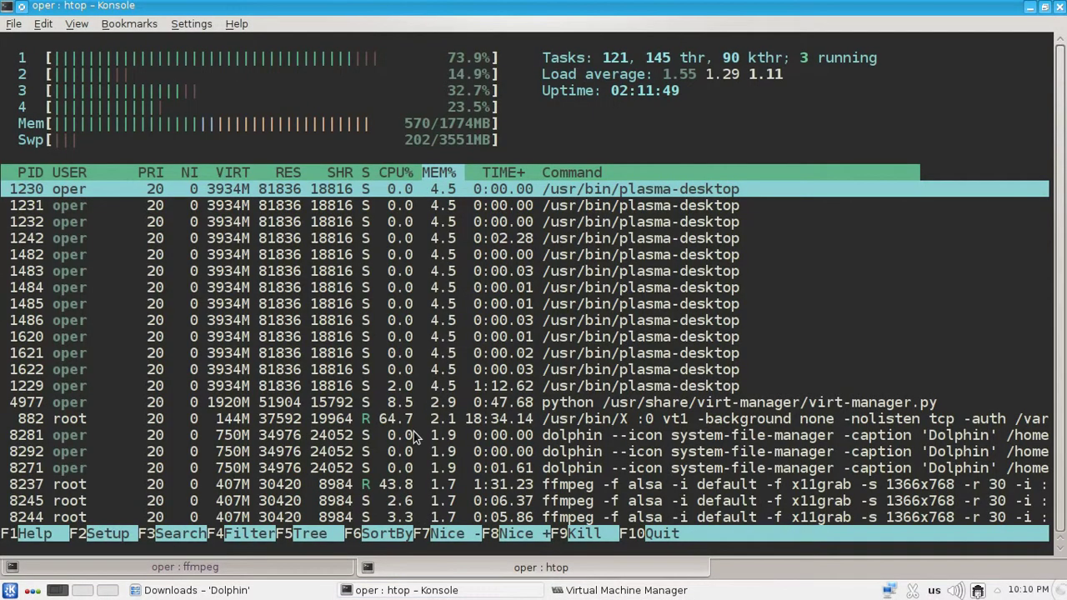
key(q)
key(Return)
key(Return)
key(Return)
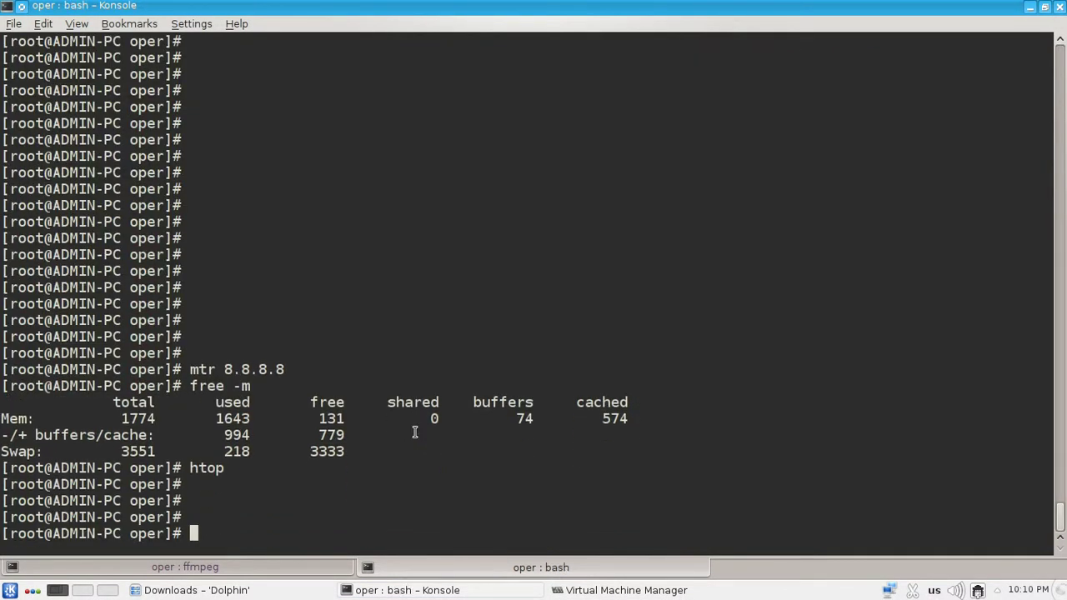
text(vgs)
key(Return)
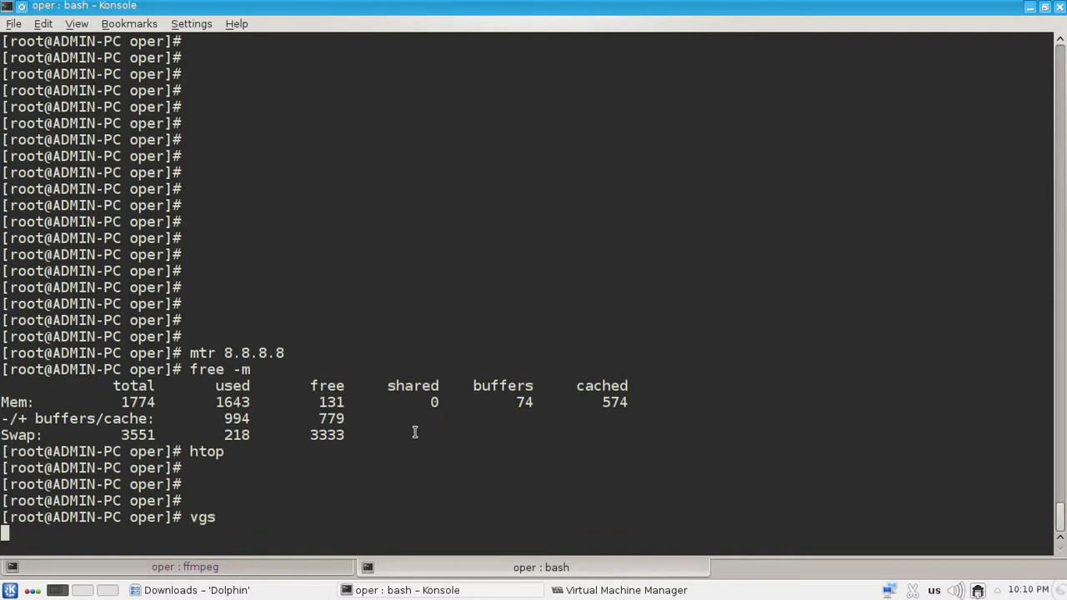
key(Return)
key(Return)
key(Return)
key(Return)
key(Return)
key(Return)
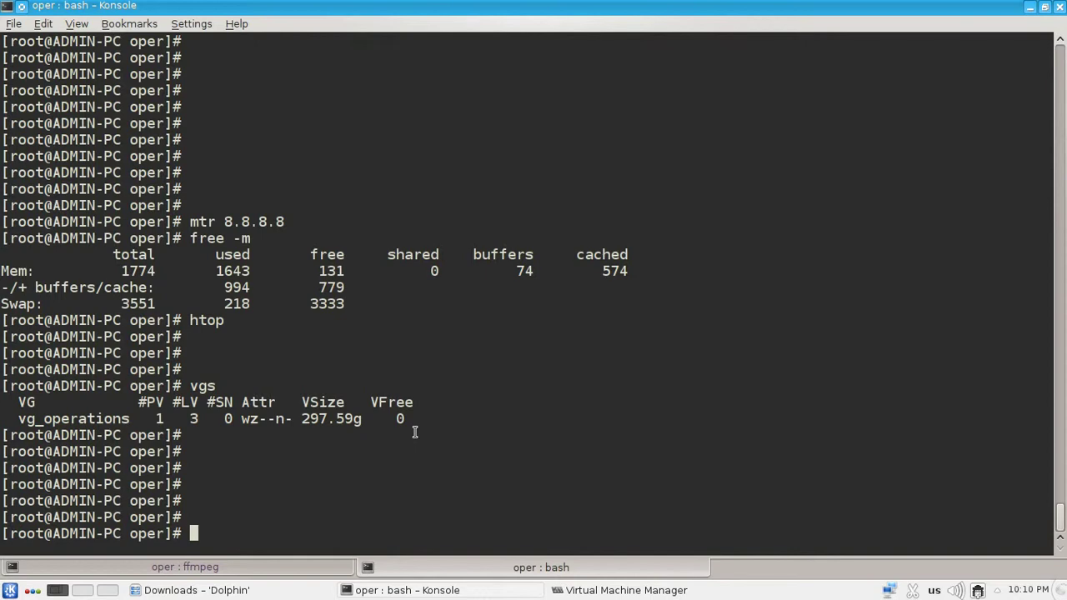
text(lvs)
key(Return)
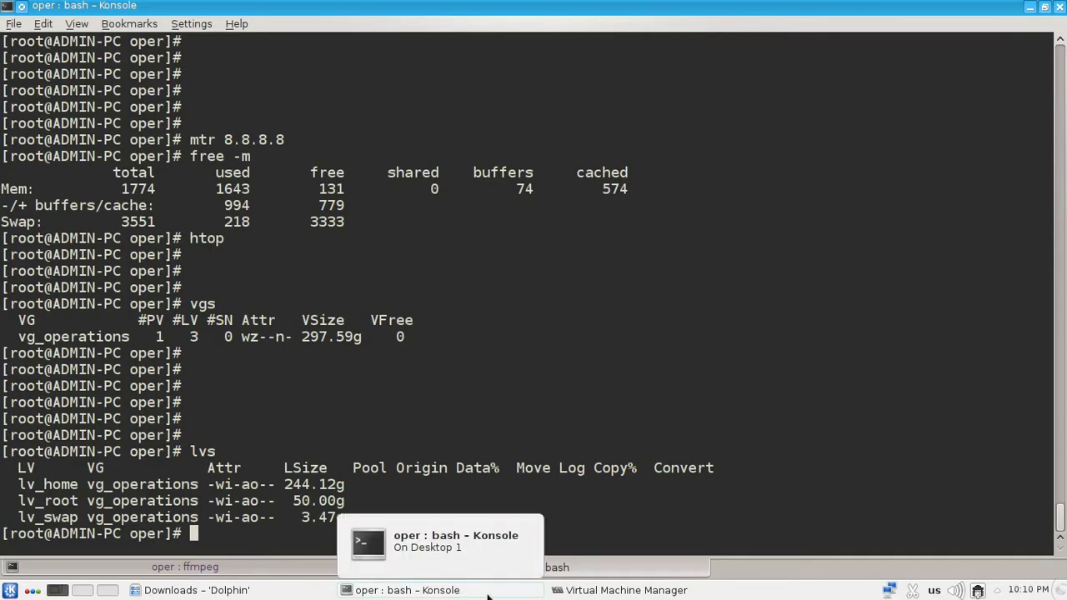
Step: Use a new 10 GB disk image, enable customize-before-install, and keep the default NAT network
click(620, 590)
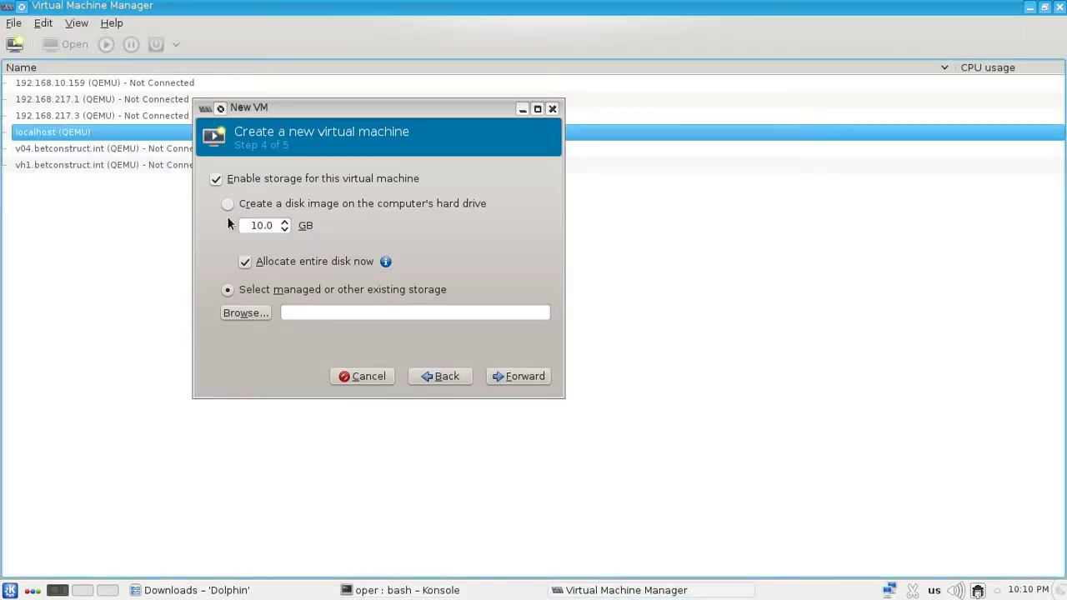
click(228, 206)
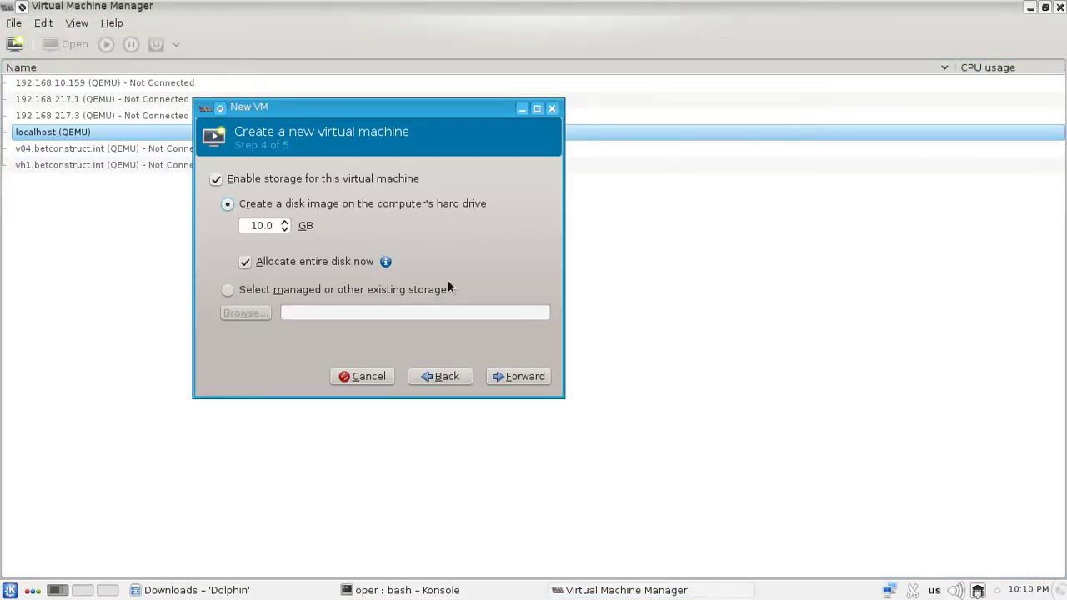
click(529, 377)
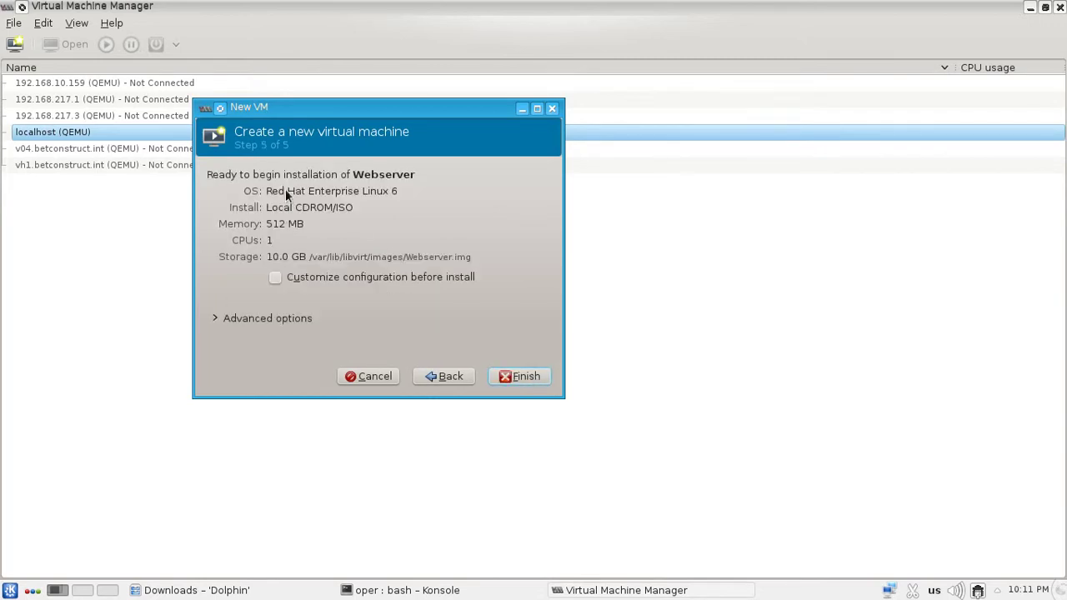
click(221, 318)
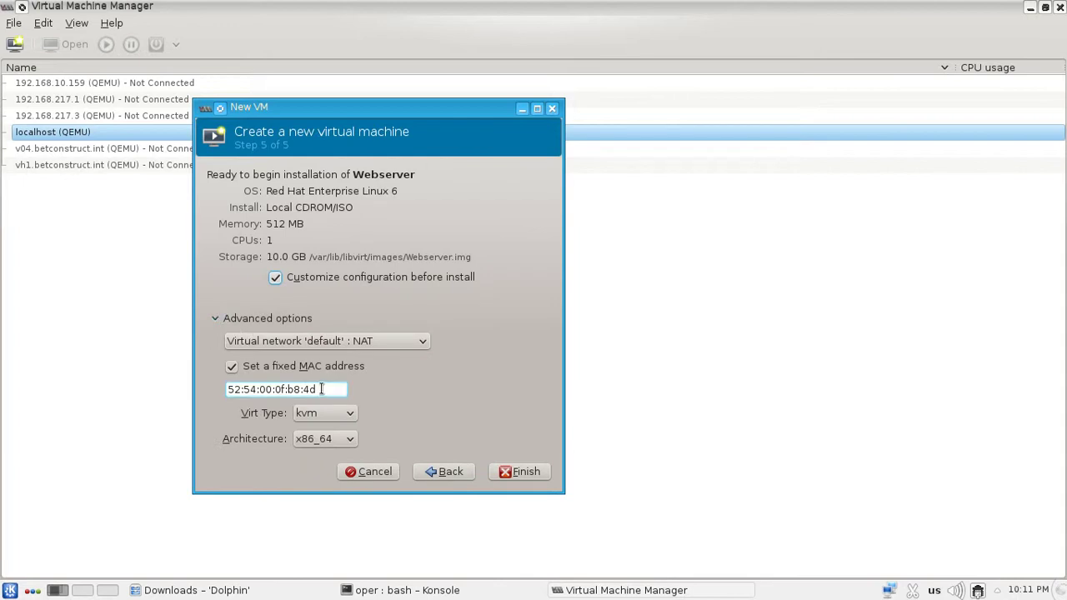
click(422, 341)
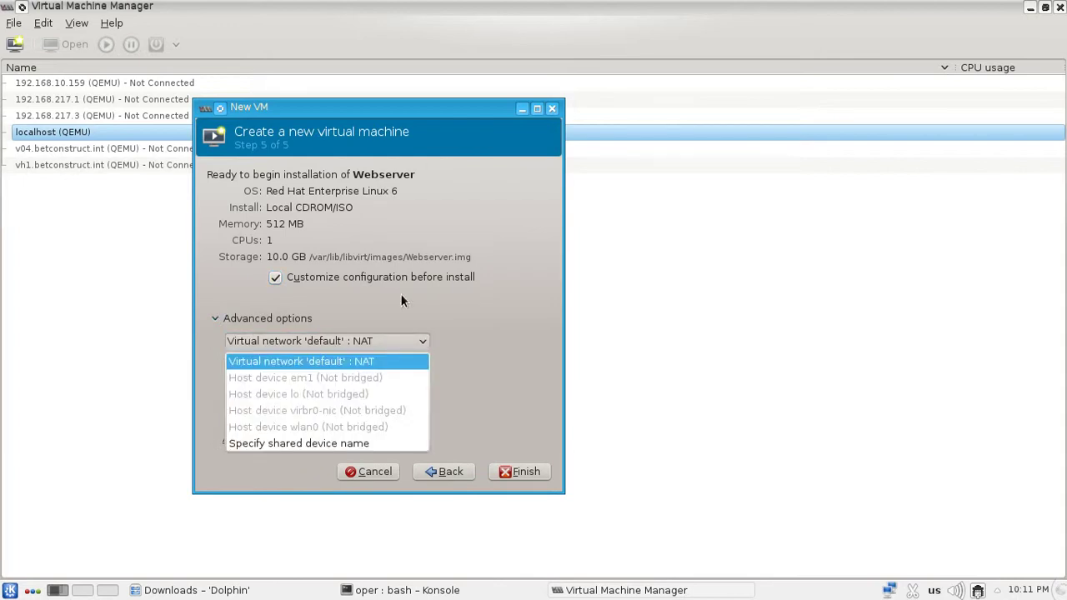
click(455, 306)
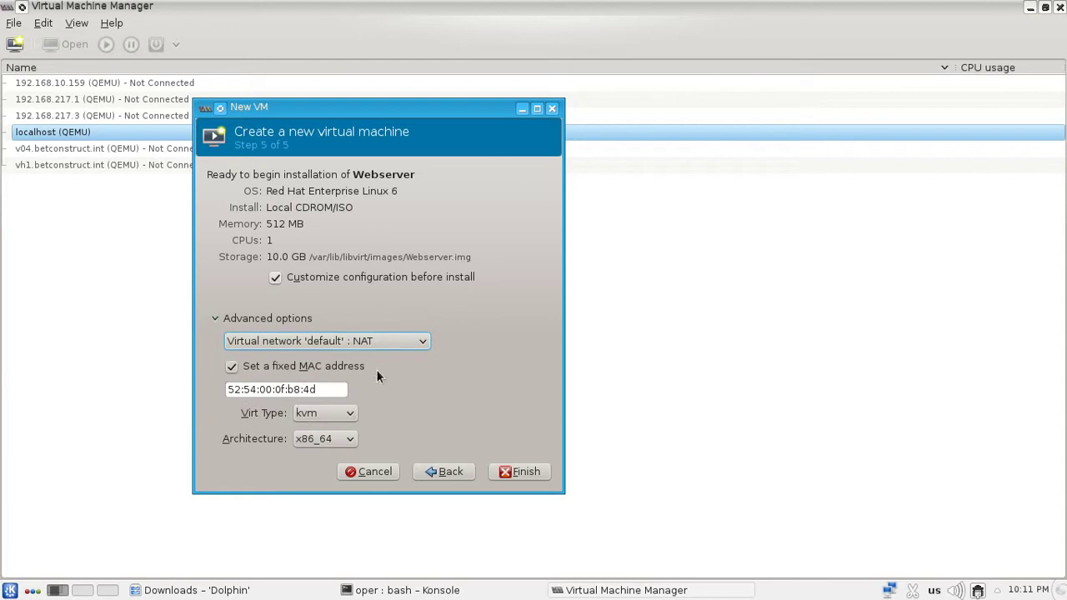
Step: Finish the wizard and copy the host CPU model into Webserver's processor settings
click(512, 479)
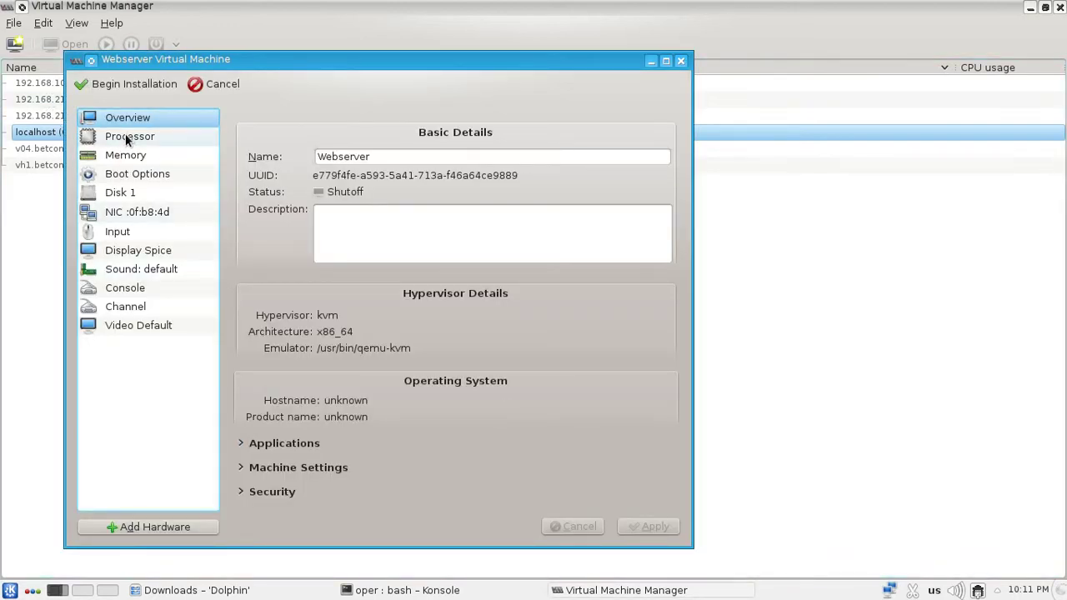
click(127, 139)
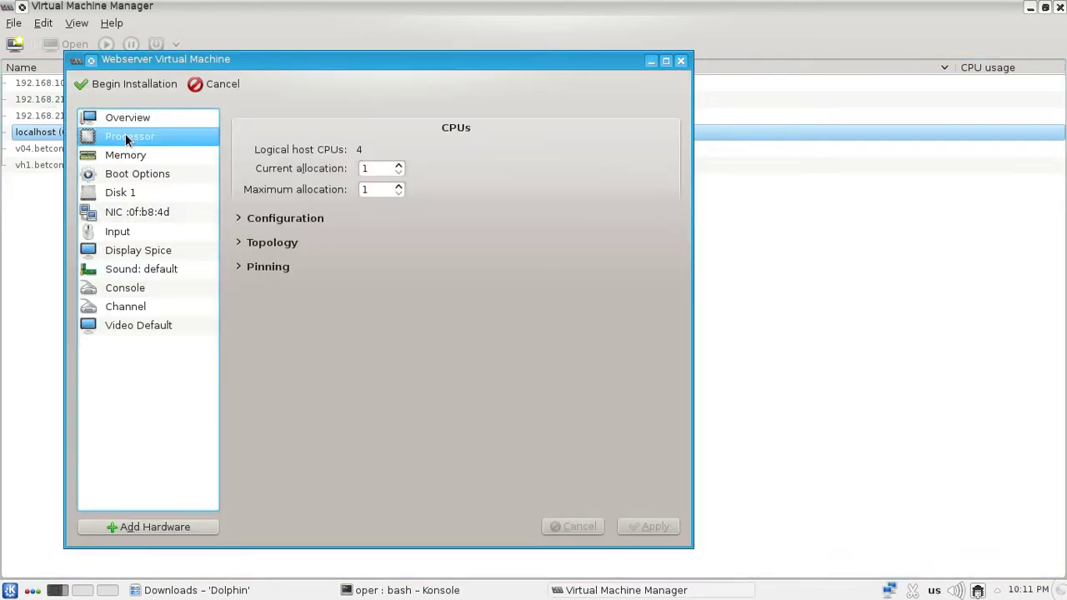
click(314, 218)
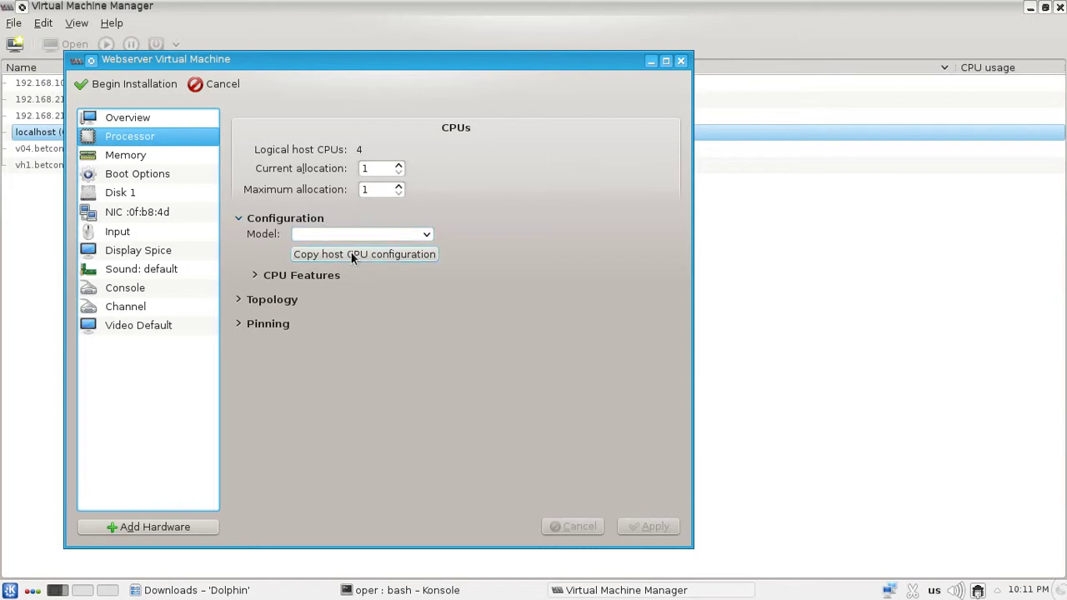
click(348, 253)
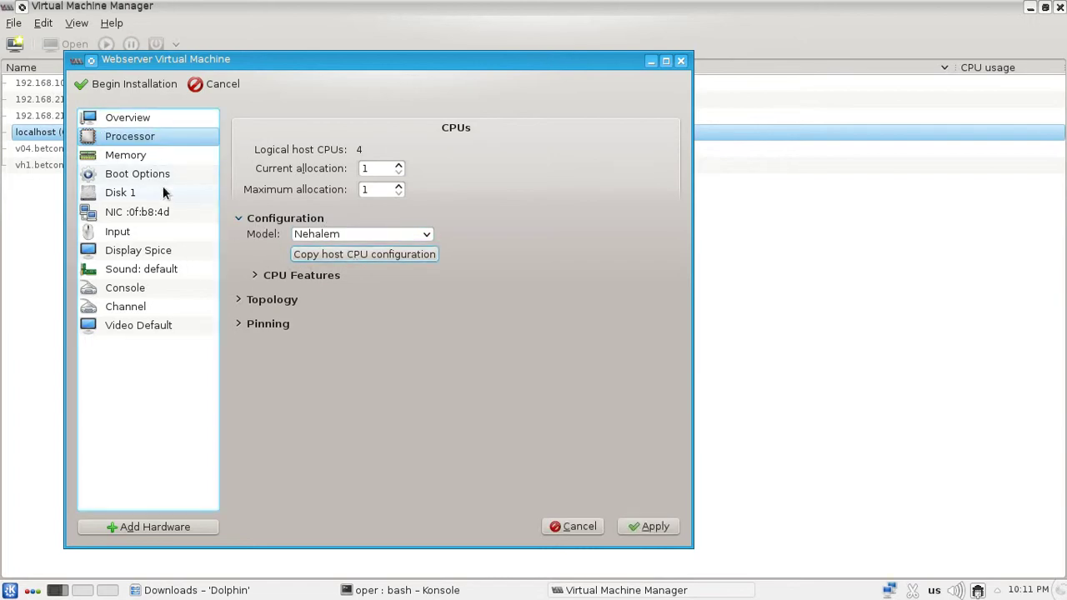
Step: Review memory, boot order, NIC and input settings, leaving Disk 1 not read-only
click(138, 155)
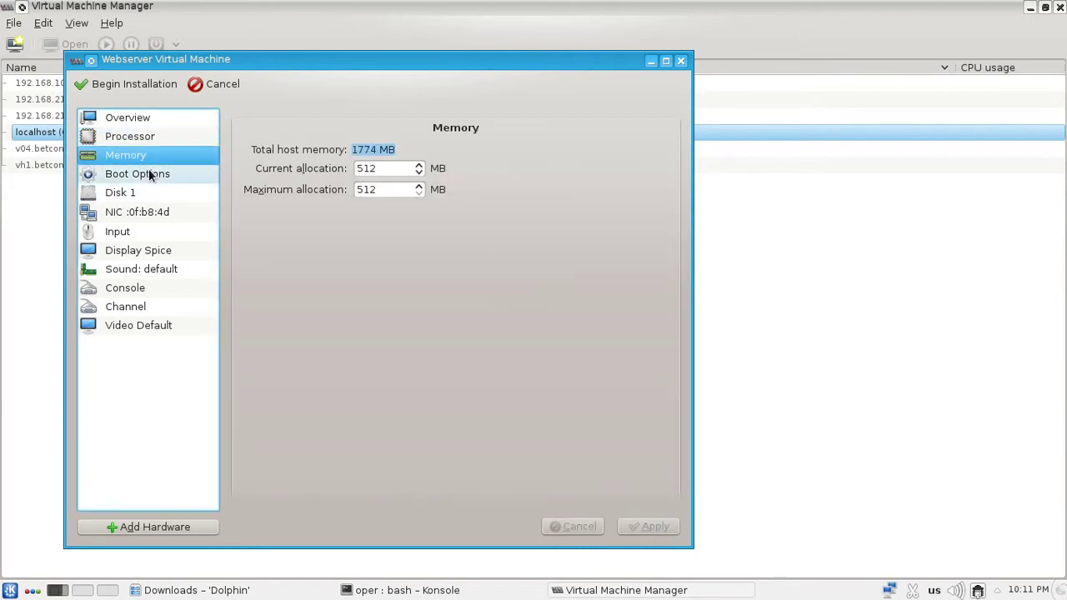
click(146, 171)
click(155, 190)
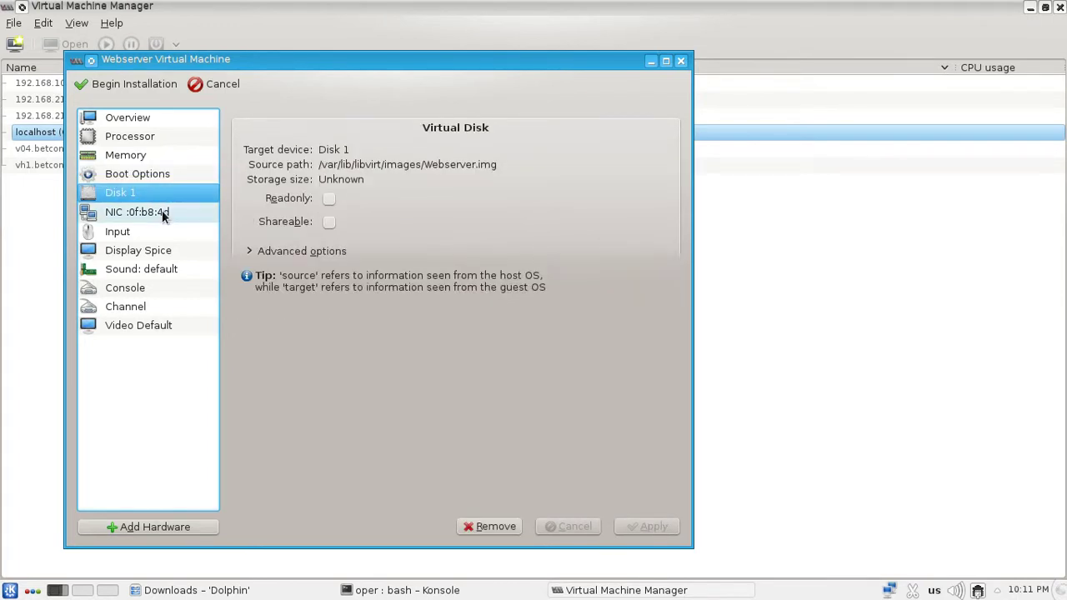
click(329, 199)
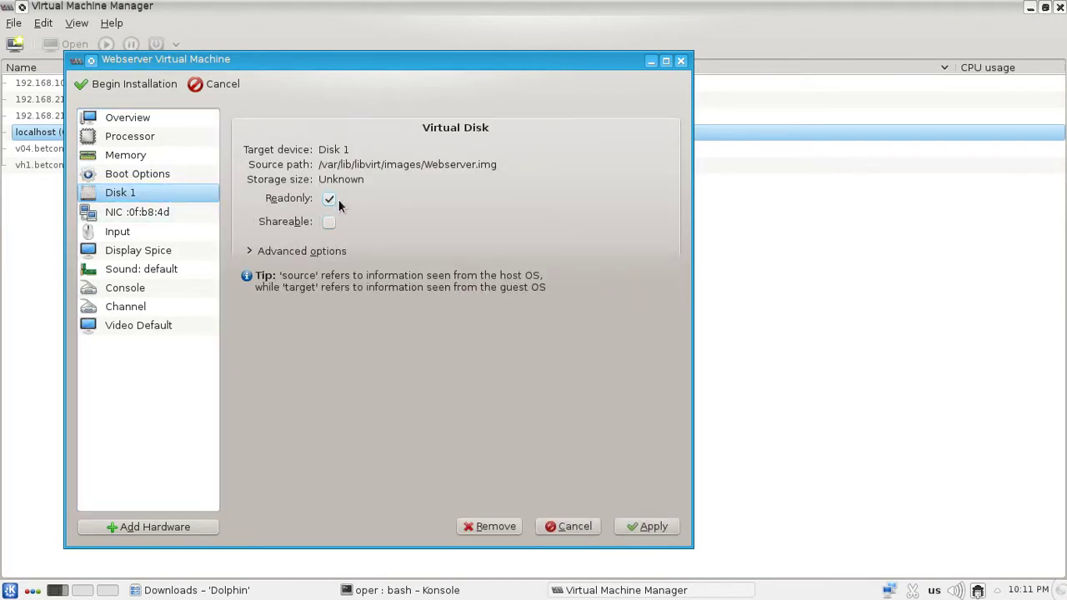
click(326, 199)
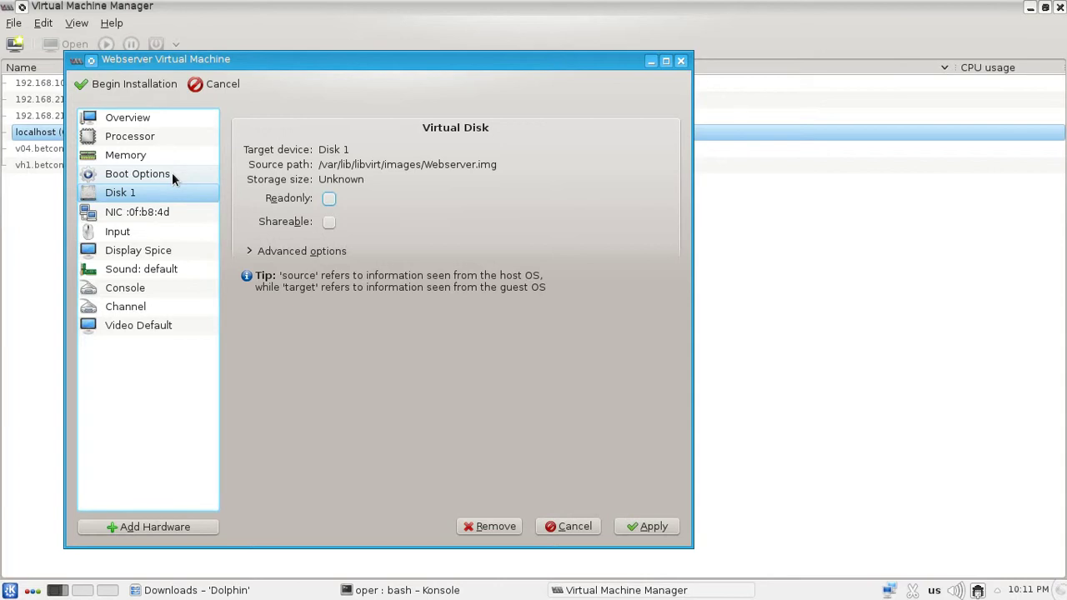
click(162, 212)
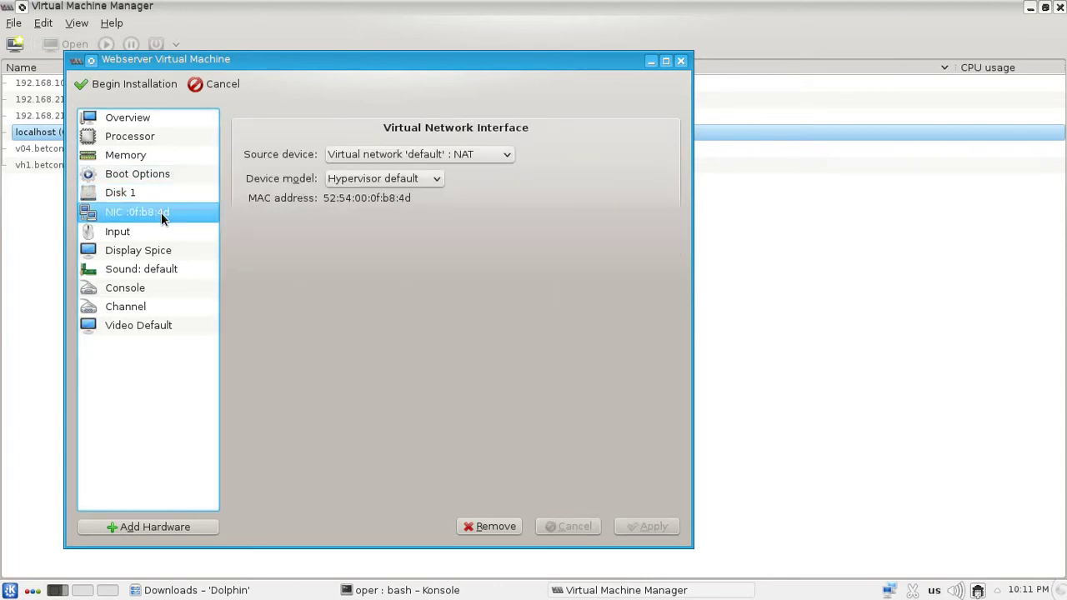
click(165, 232)
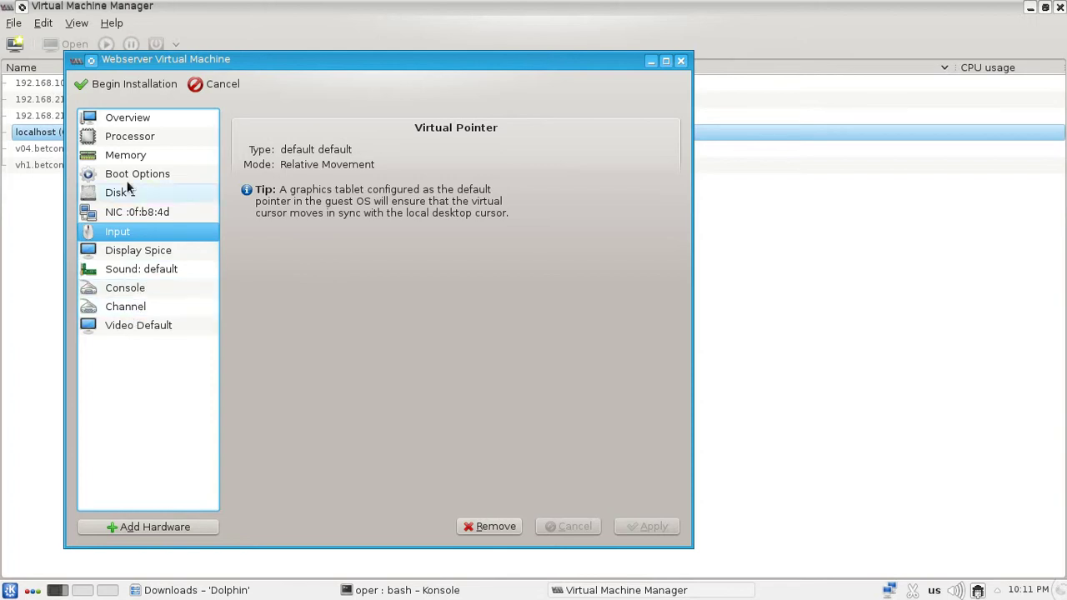
click(130, 177)
click(130, 199)
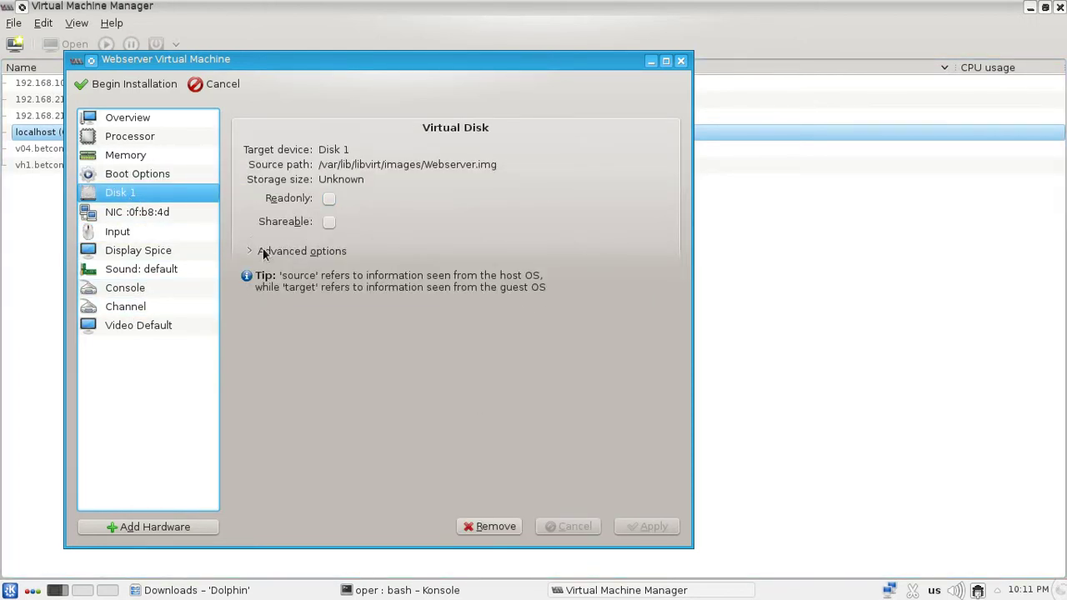
Step: Set the disk bus to Virtio and the NIC device model to virtio, and apply
click(291, 251)
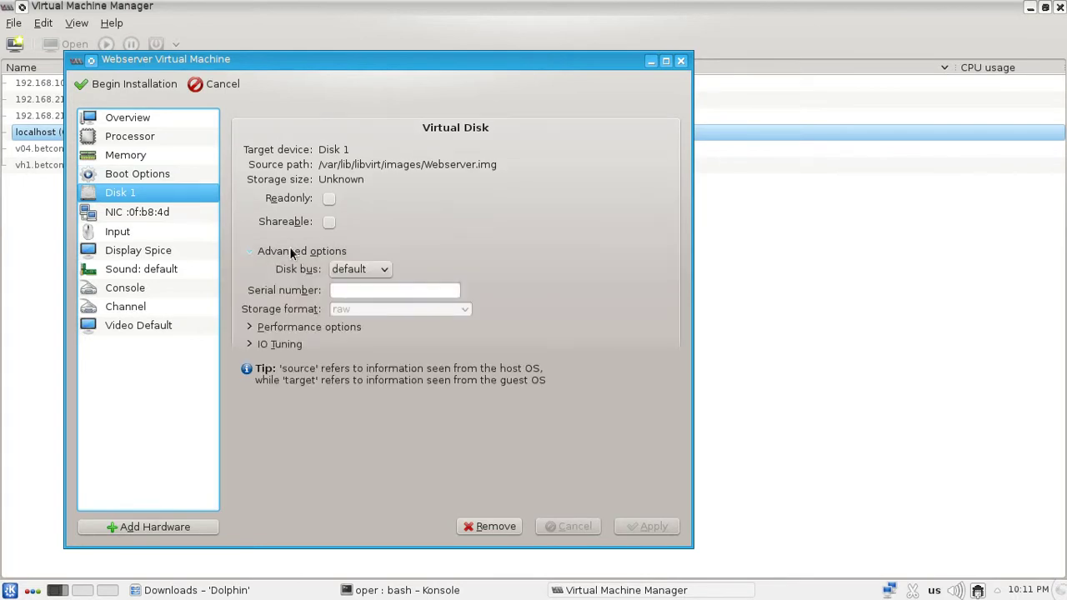
click(345, 269)
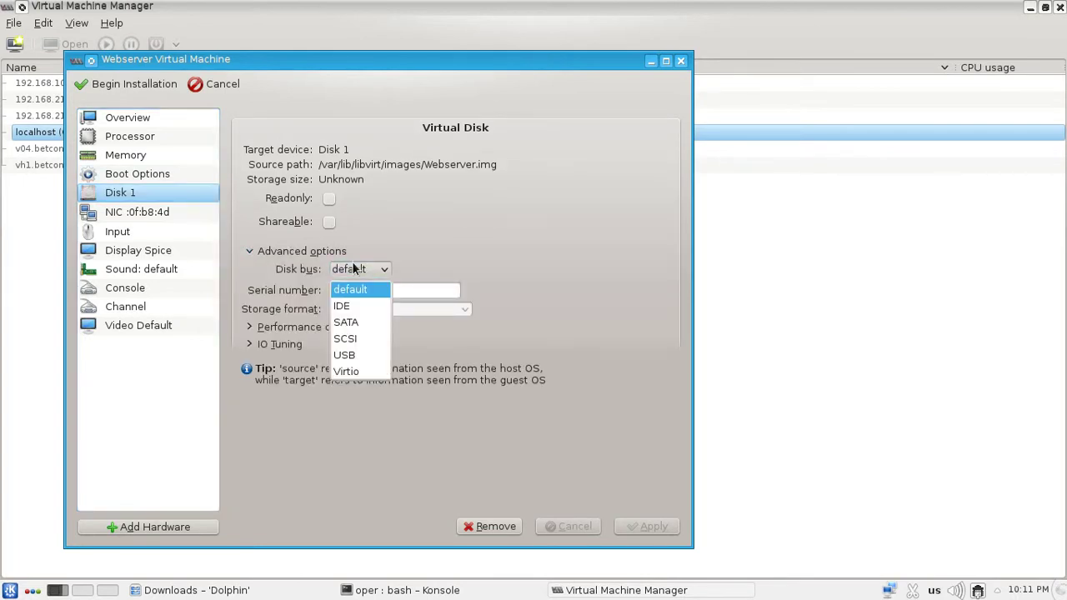
click(345, 373)
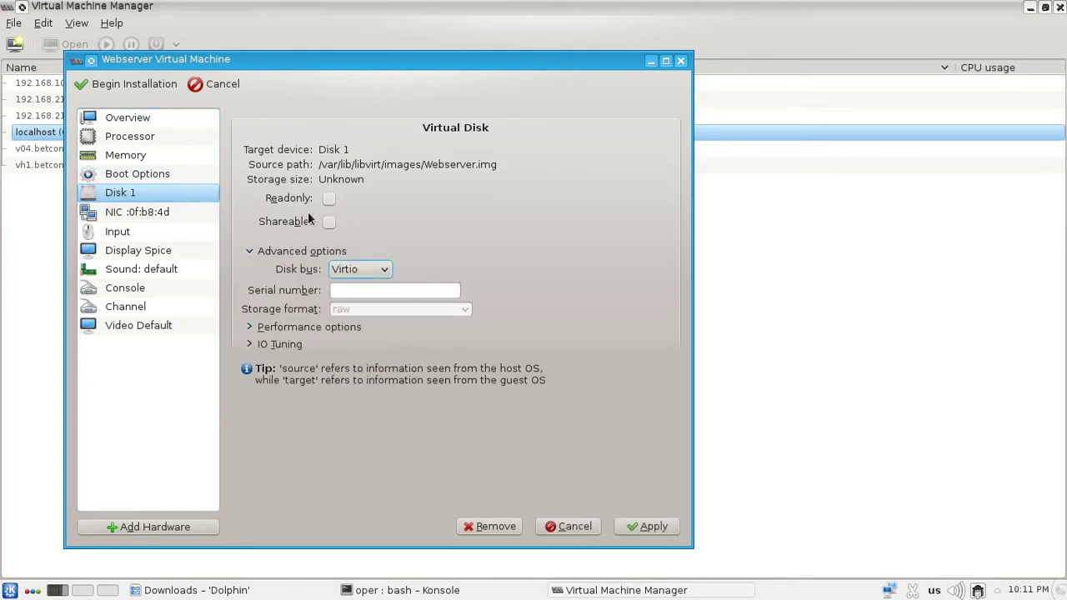
click(138, 214)
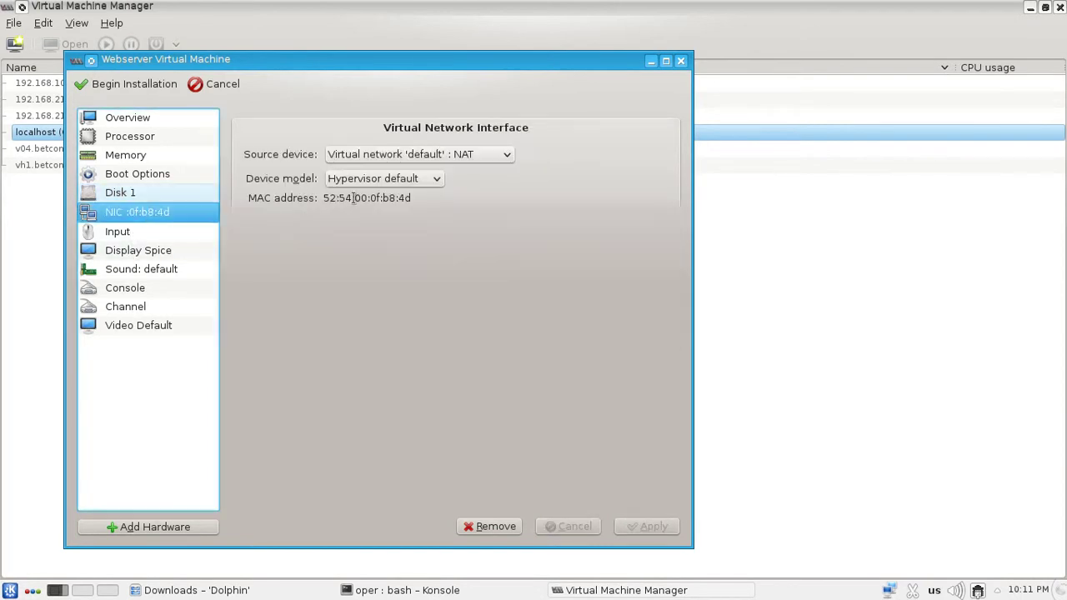
click(430, 171)
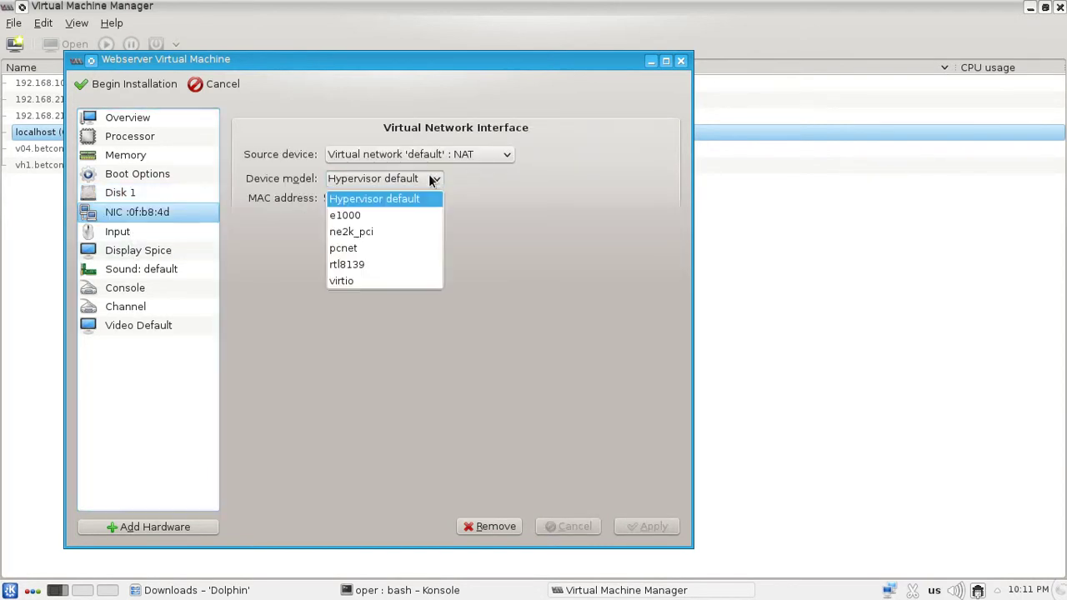
click(376, 285)
click(646, 527)
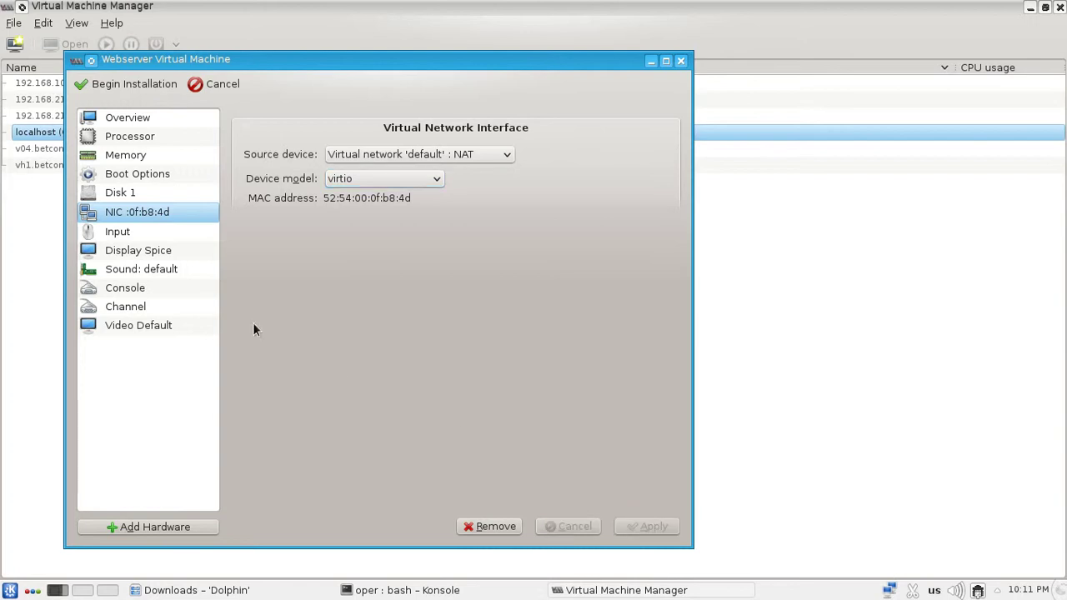
Step: Check the display, sound, console and video devices, keeping Spice and the Default video model
click(163, 252)
click(349, 155)
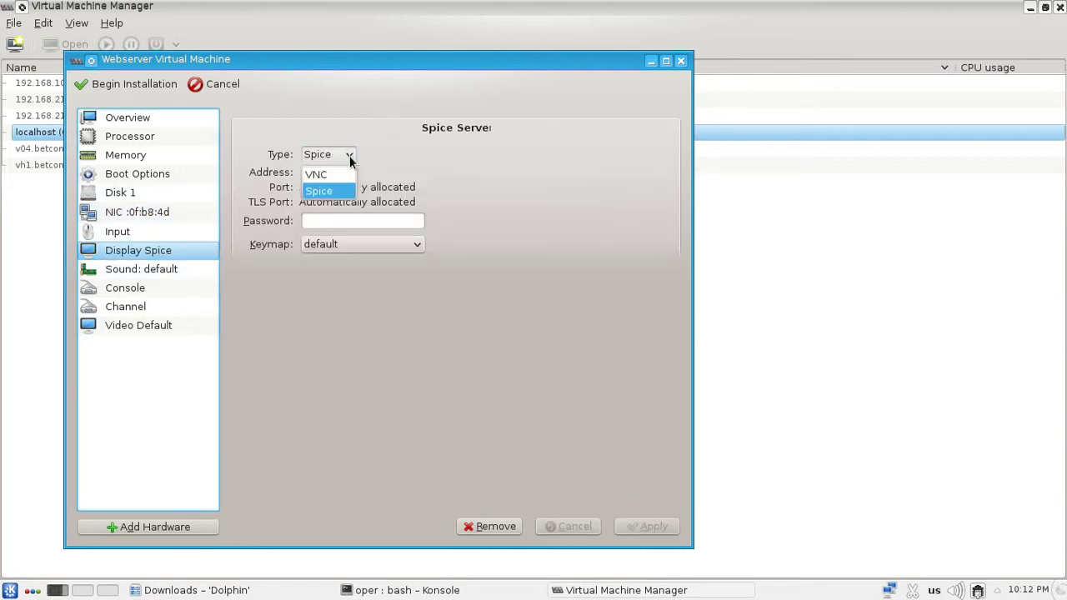
key(Escape)
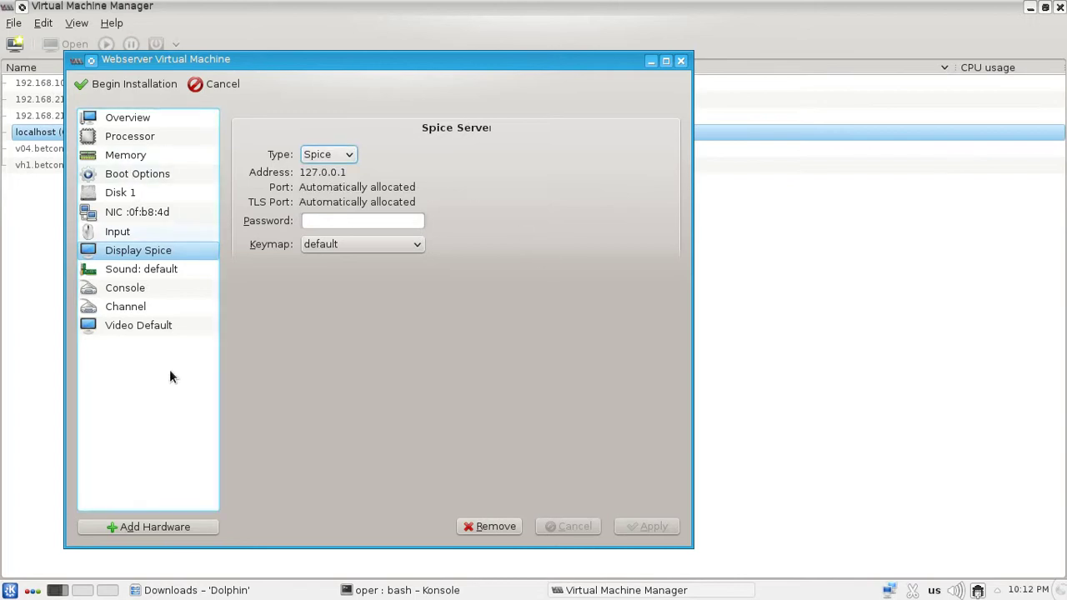
click(175, 273)
click(144, 289)
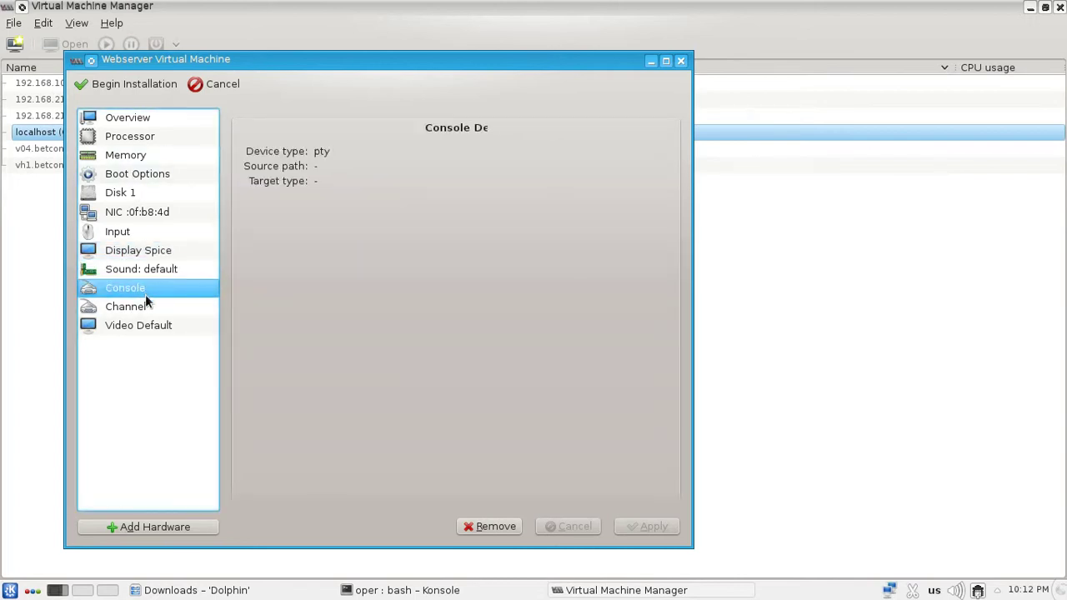
click(145, 325)
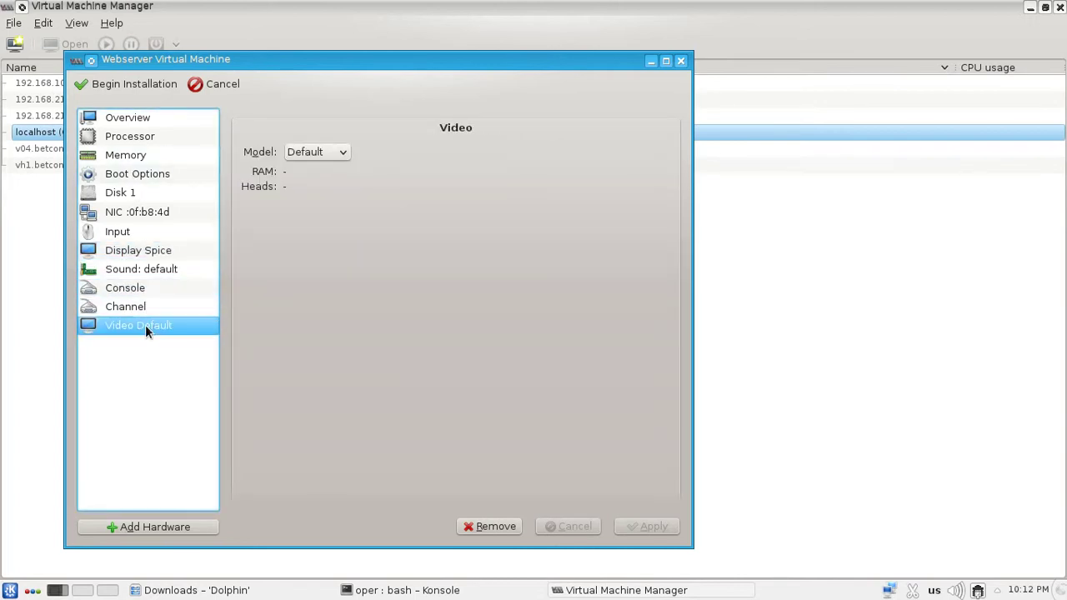
click(341, 151)
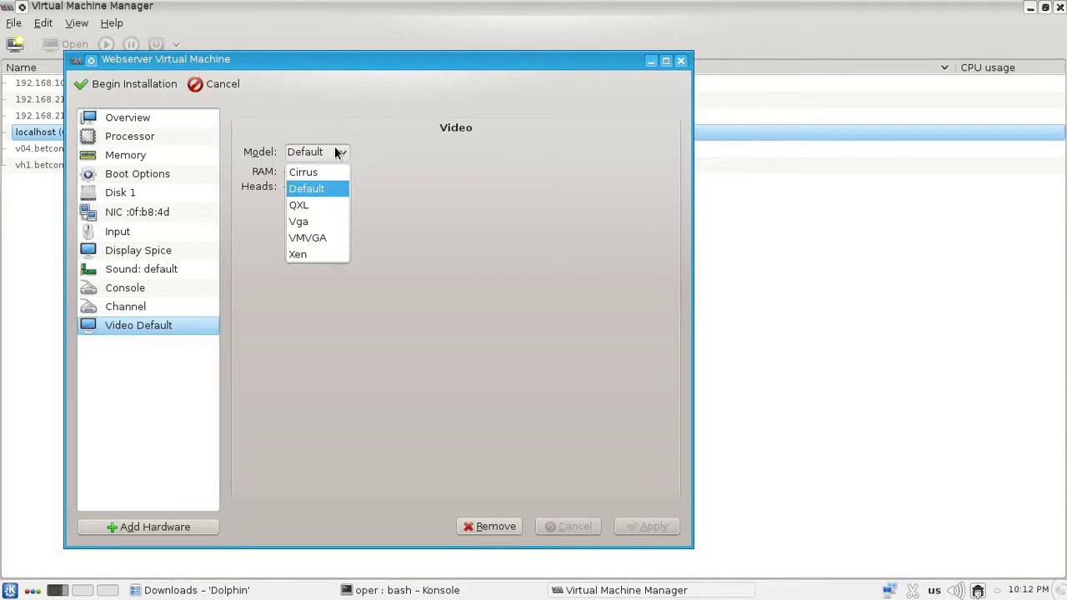
click(247, 205)
Step: Recheck the NIC and disk settings, then begin the installation
click(109, 213)
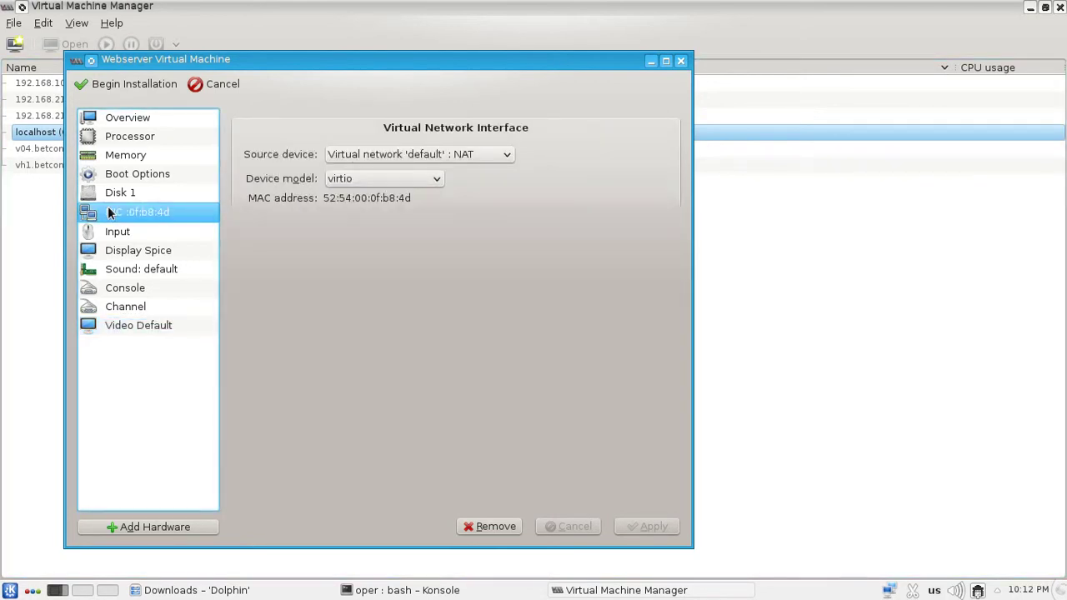
click(121, 192)
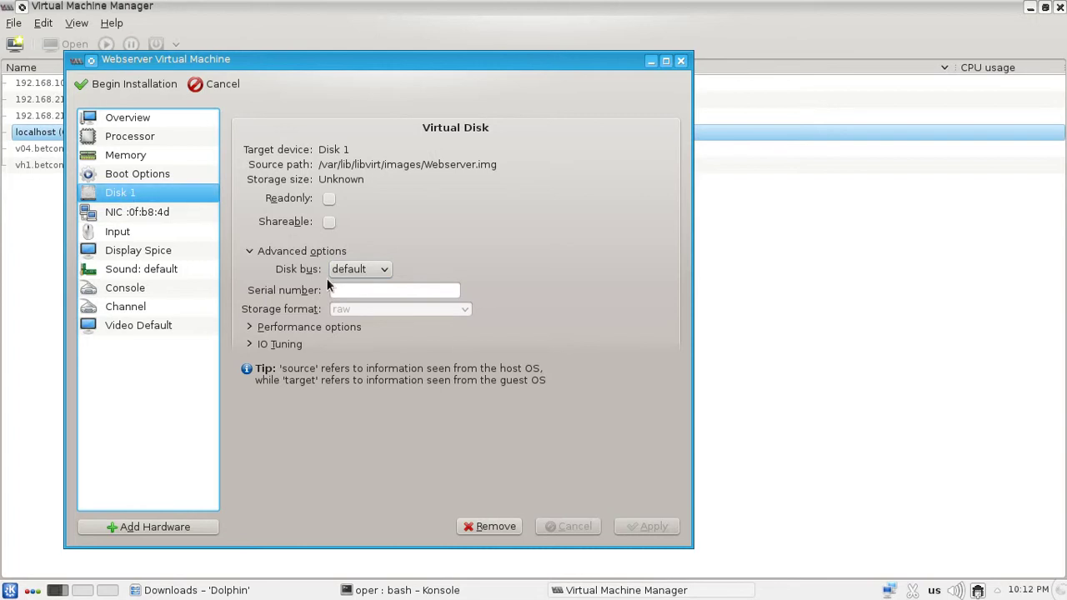
click(130, 87)
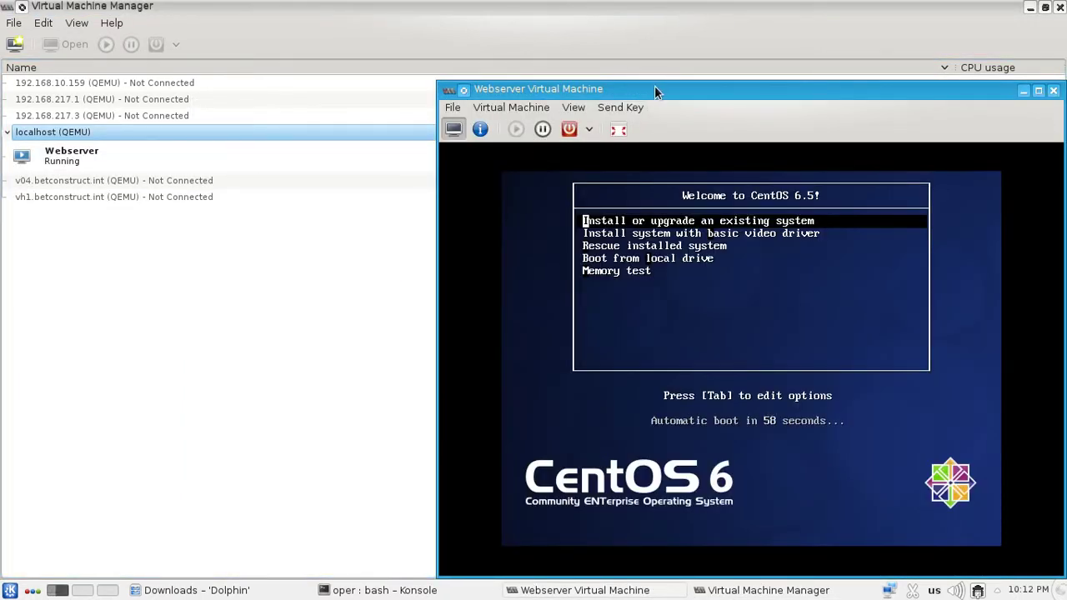
Step: Move the console window left and boot 'Install or upgrade an existing system'
drag(653, 86, 307, 78)
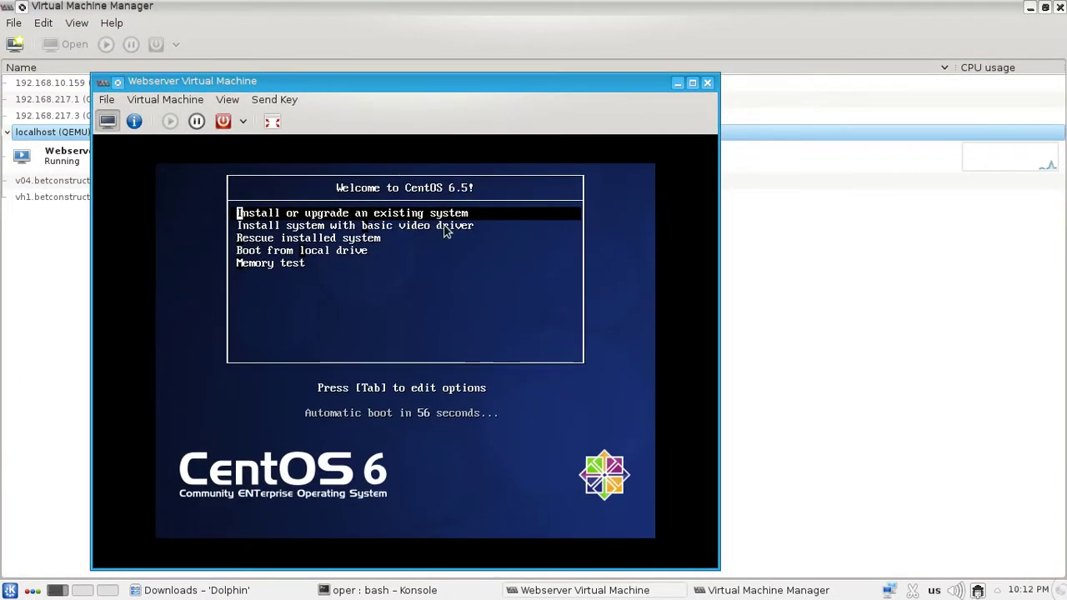
key(Return)
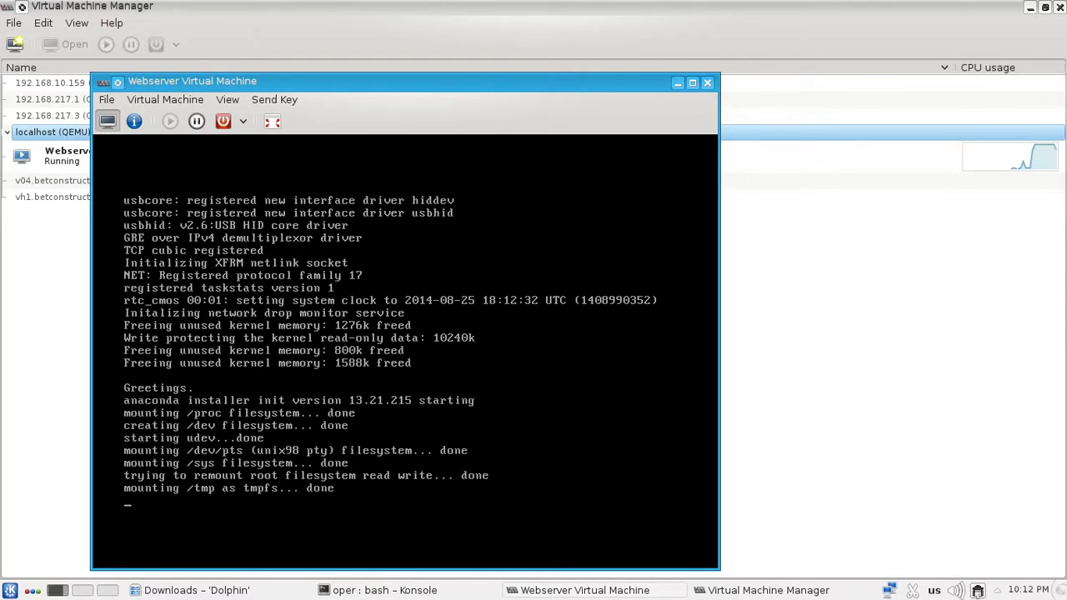
Step: Show the VM console fullscreen and choose Skip in the Disc Found media test
click(273, 122)
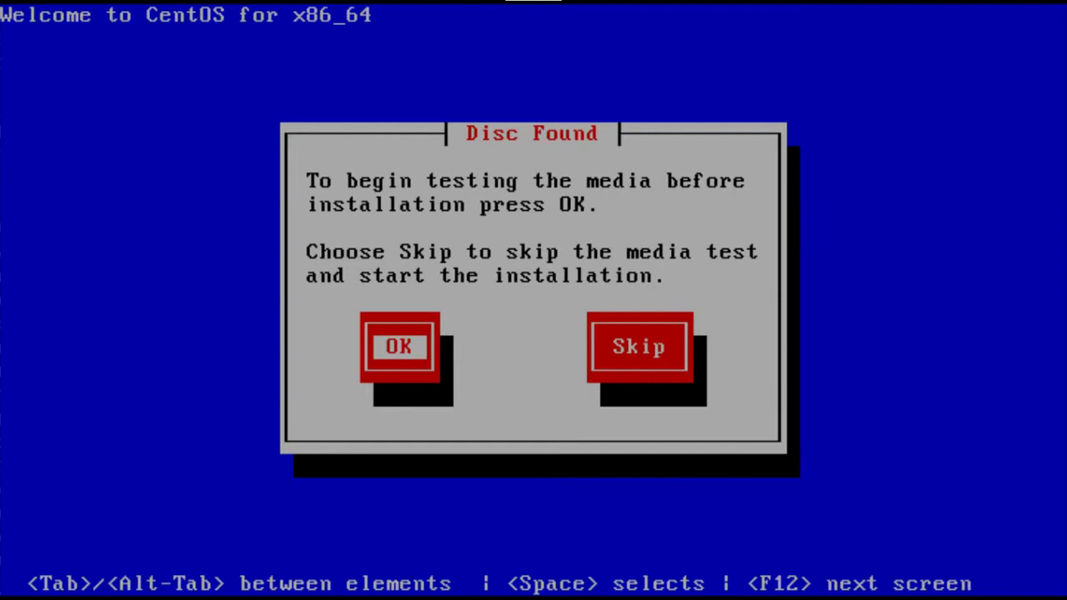
key(Tab)
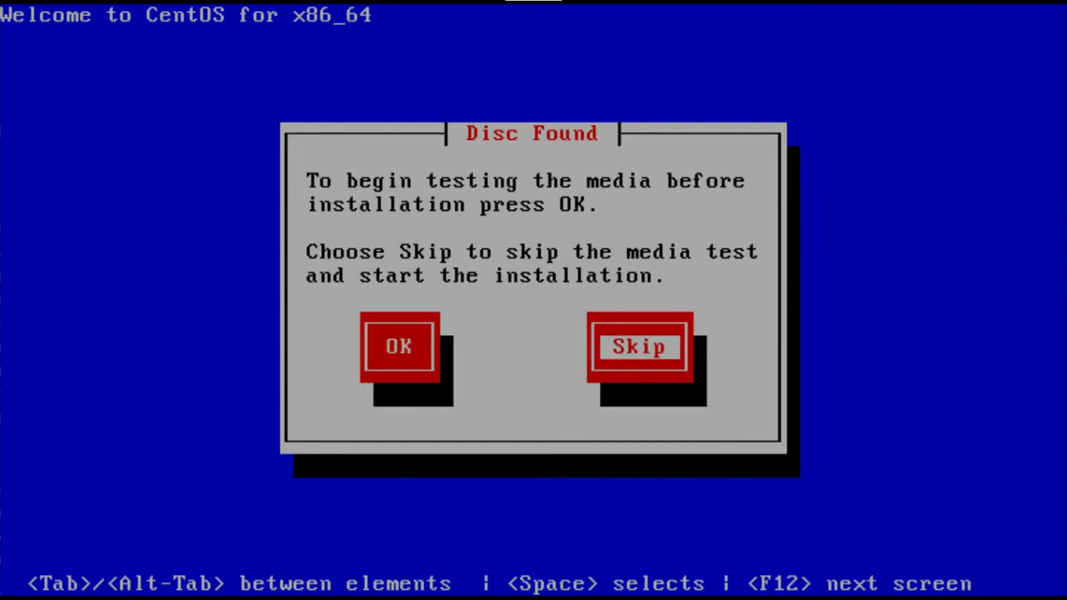
key(Return)
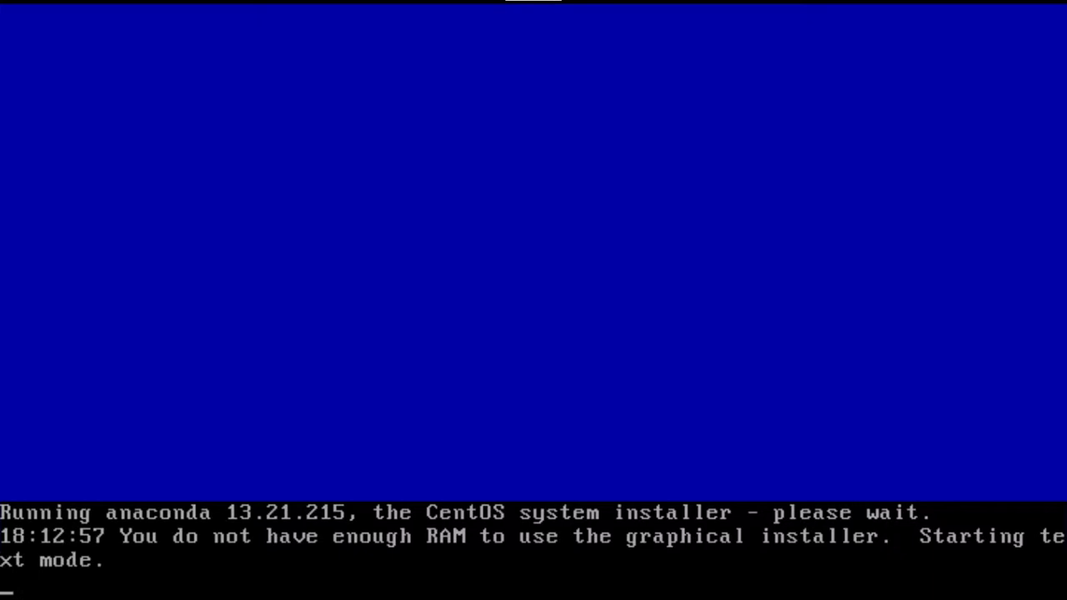
Step: Accept the welcome, English language and us keyboard, then re-initialize all disks
key(Return)
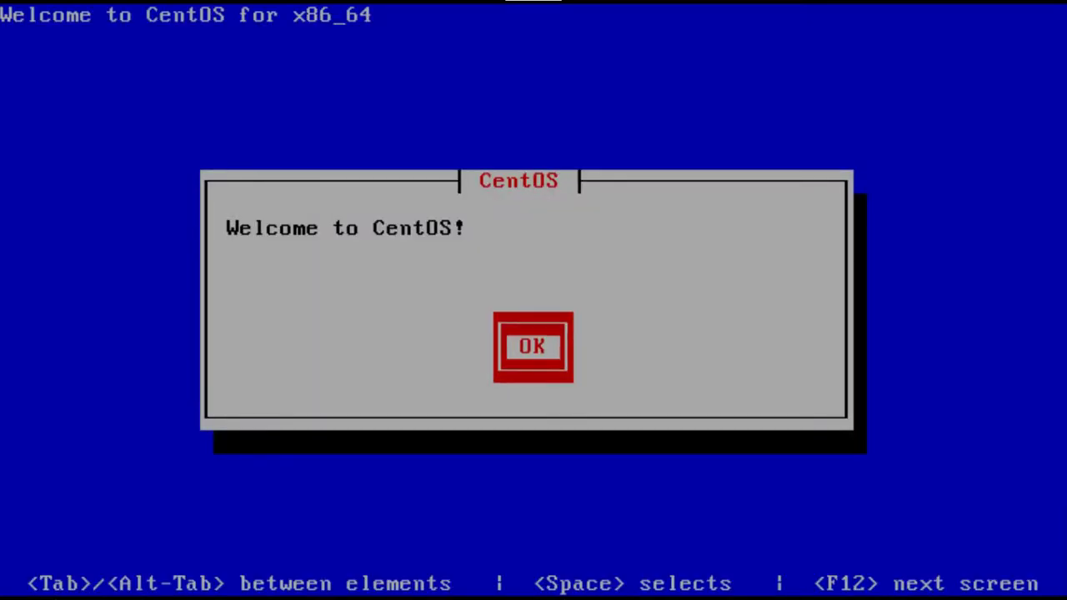
key(Return)
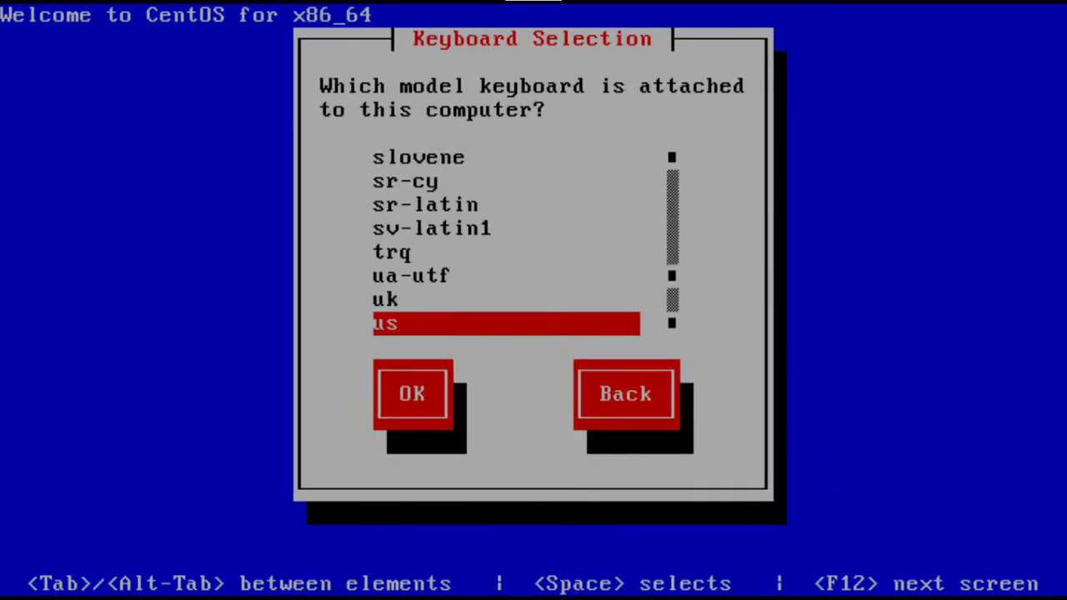
key(Return)
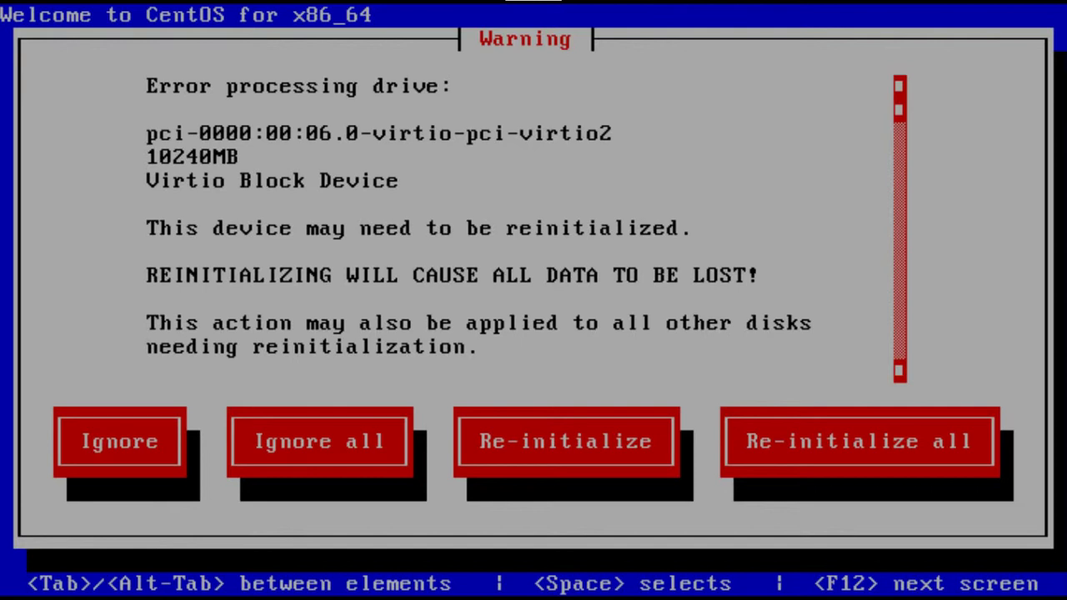
key(Tab)
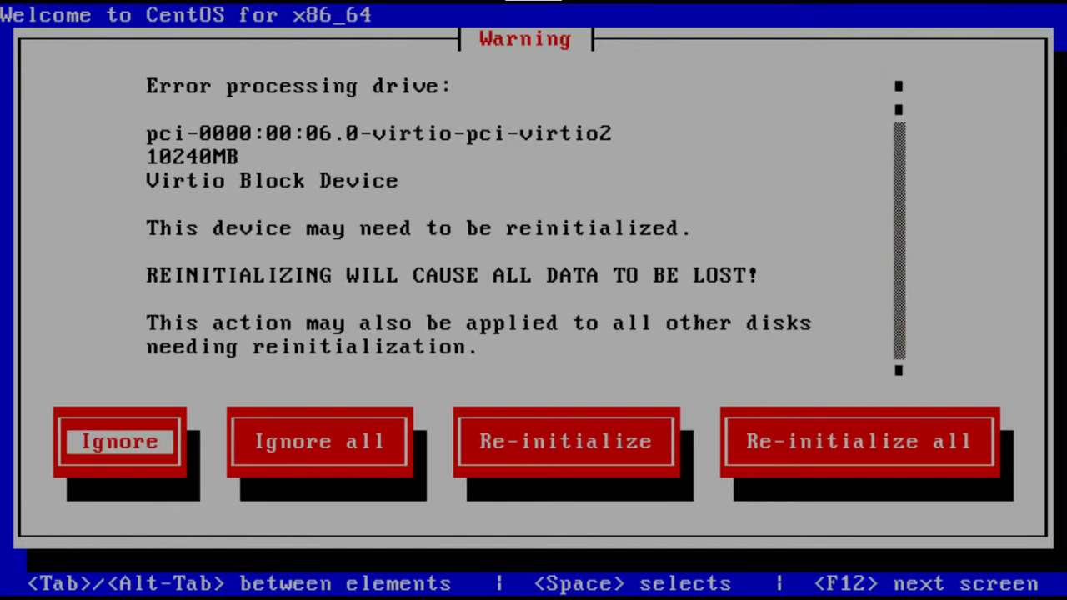
key(Tab)
key(Tab)
key(Tab)
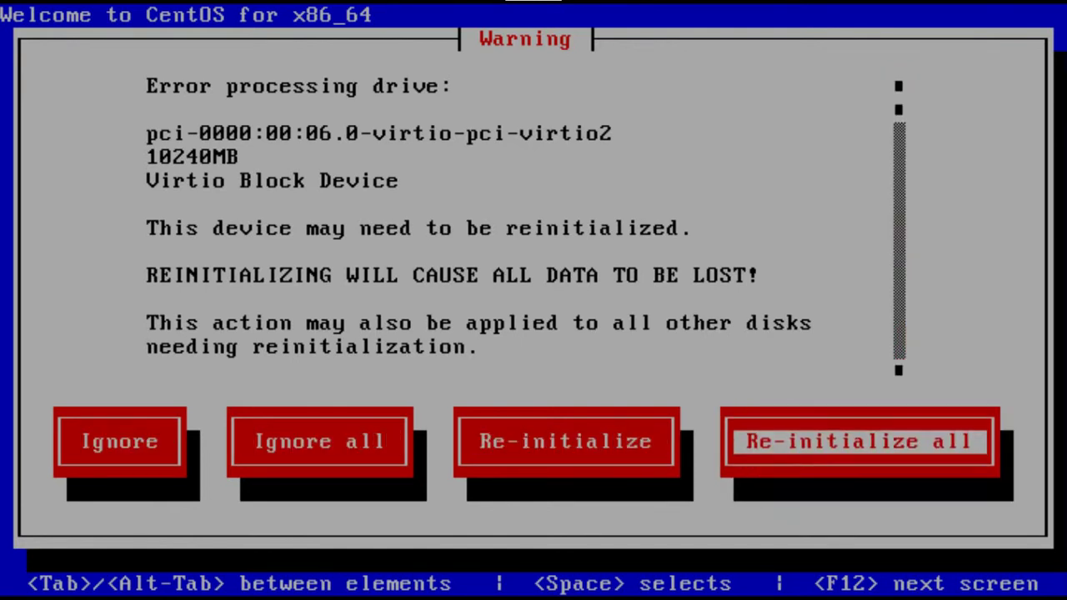
key(Return)
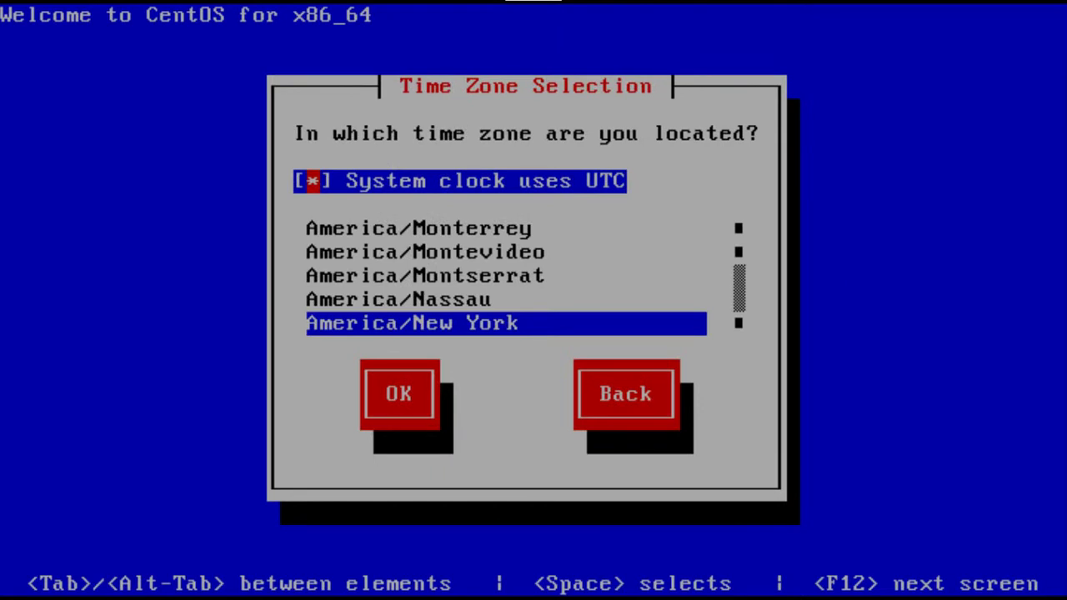
Step: Select Asia/Yerevan in the time zone list and accept it
key(Tab)
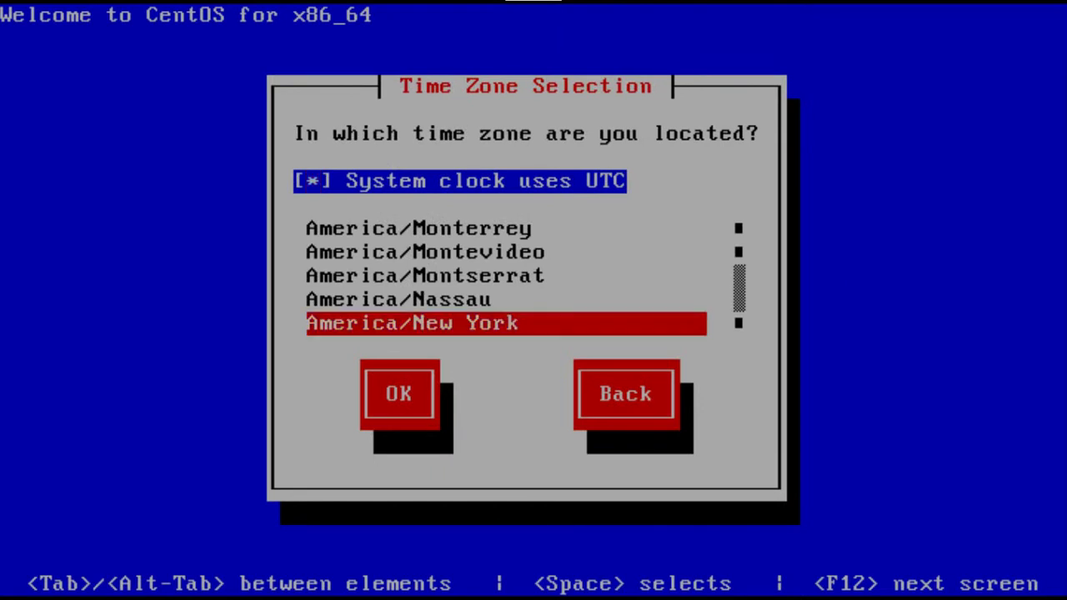
key(Down)
key(Down)
key(Down)
key(Down)
key(Down)
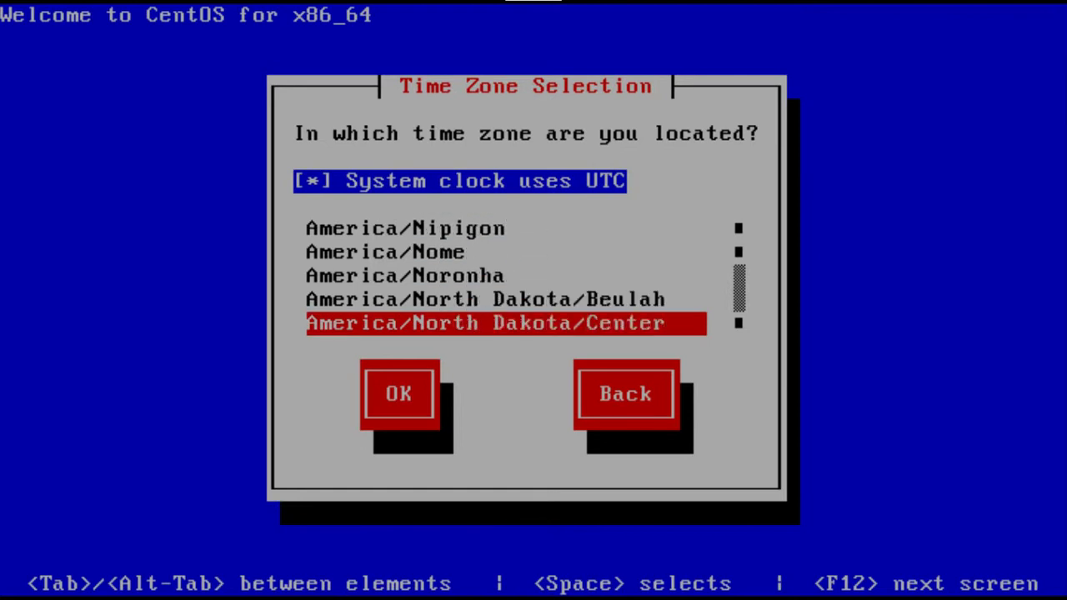
key(Down)
key(Down)
key(Down)
key(Down)
key(Down)
key(Down)
key(Down)
key(Down)
key(Down)
key(Down)
key(Down)
key(Down)
key(Down)
key(Down)
key(Down)
key(Down)
key(Down)
key(Down)
key(Down)
key(Down)
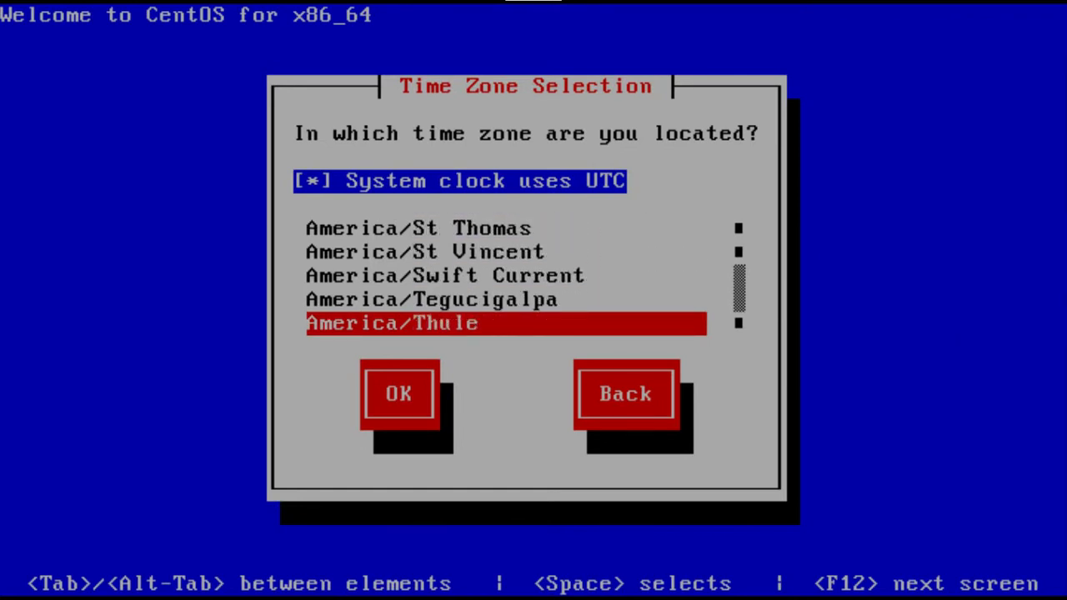
key(Down)
key(Down)
key(Down)
key(Down)
key(Down)
key(Down)
key(Down)
key(Down)
key(Down)
key(Down)
key(Down)
key(Down)
key(Down)
key(Down)
key(Down)
key(Down)
key(Down)
key(Down)
key(Down)
key(Down)
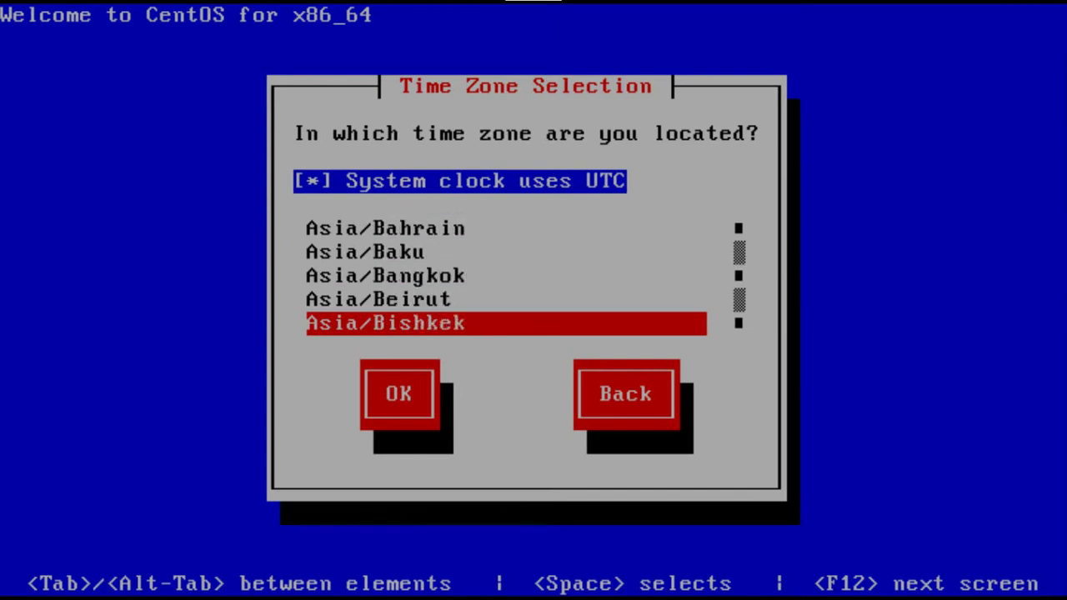
key(Down)
key(Down)
key(Down)
key(Down)
key(Down)
key(Down)
key(Down)
key(Down)
key(Down)
key(Down)
key(Down)
key(Down)
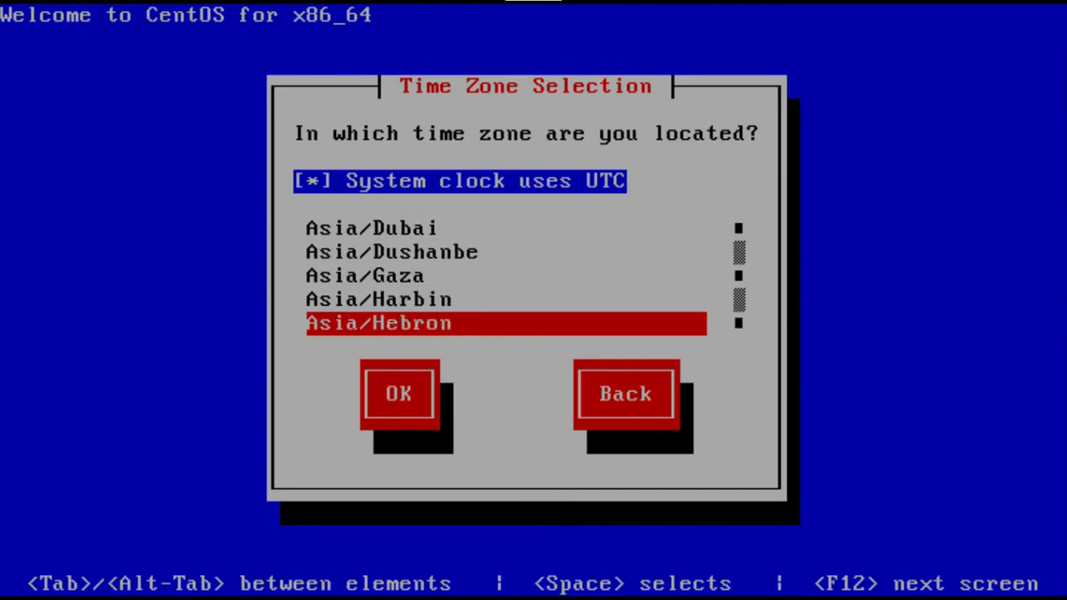
key(Down)
key(Down)
key(Down)
key(Down)
key(Down)
key(Down)
key(Down)
key(Down)
key(Down)
key(Down)
key(Down)
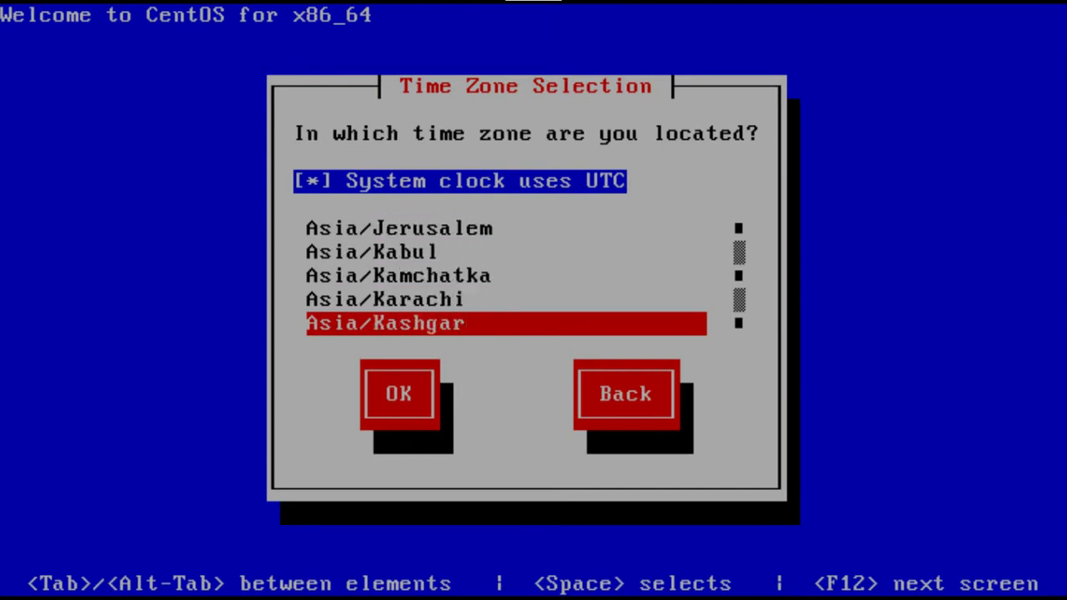
key(Down)
key(Down)
key(Down)
key(Down)
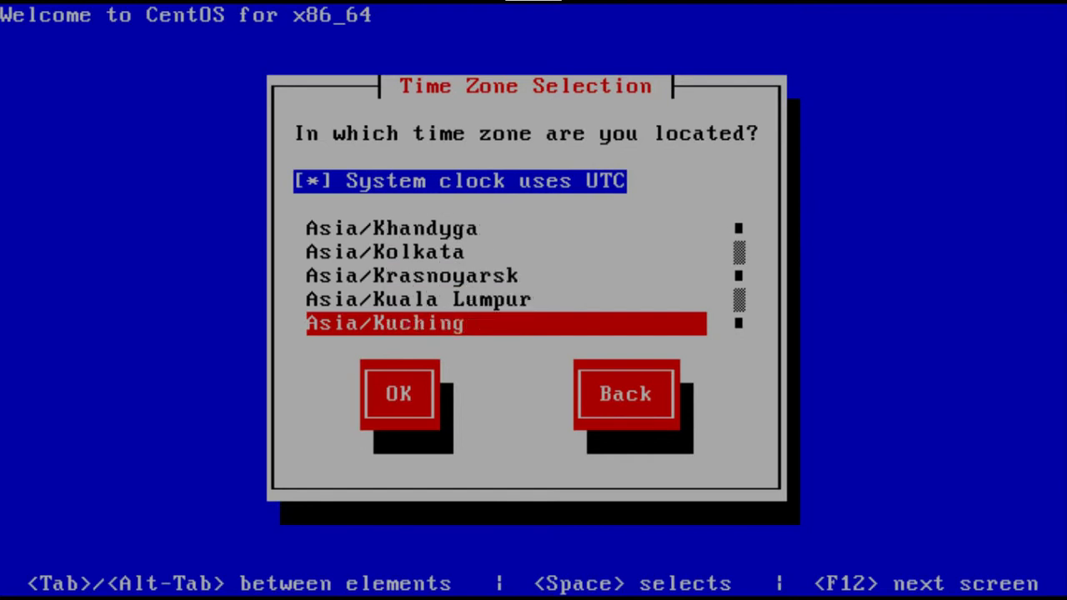
key(Down)
key(Down)
key(Down)
key(Down)
key(Down)
key(Down)
key(Down)
key(Down)
key(Down)
key(Down)
key(Down)
key(Down)
key(Down)
key(Down)
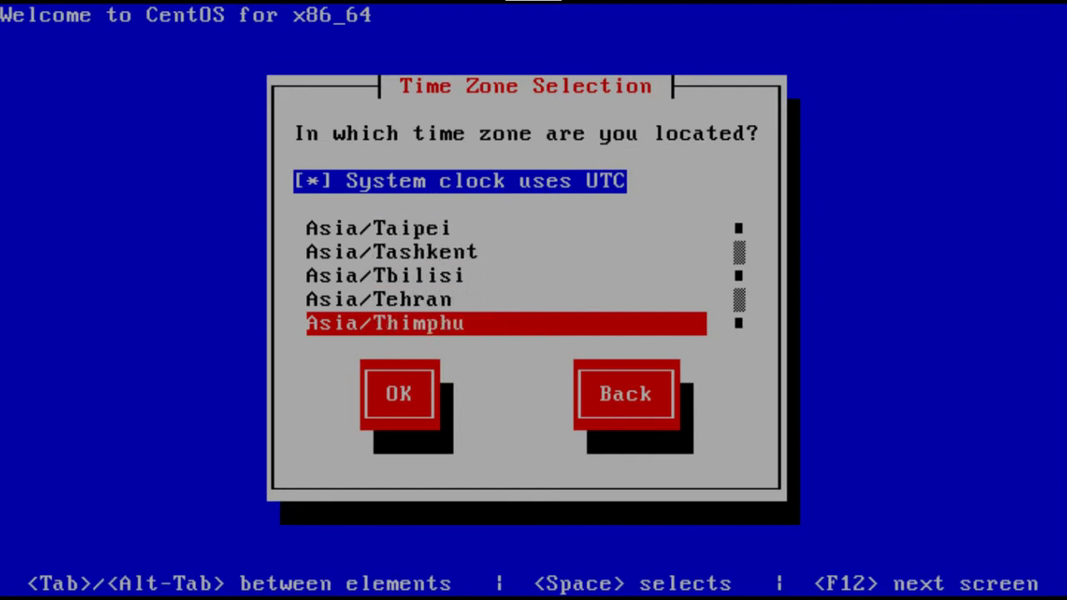
key(Down)
key(Down)
key(Down)
key(Down)
key(Down)
key(Down)
key(Down)
key(Down)
key(Down)
key(Down)
key(Down)
key(Up)
key(Up)
key(Up)
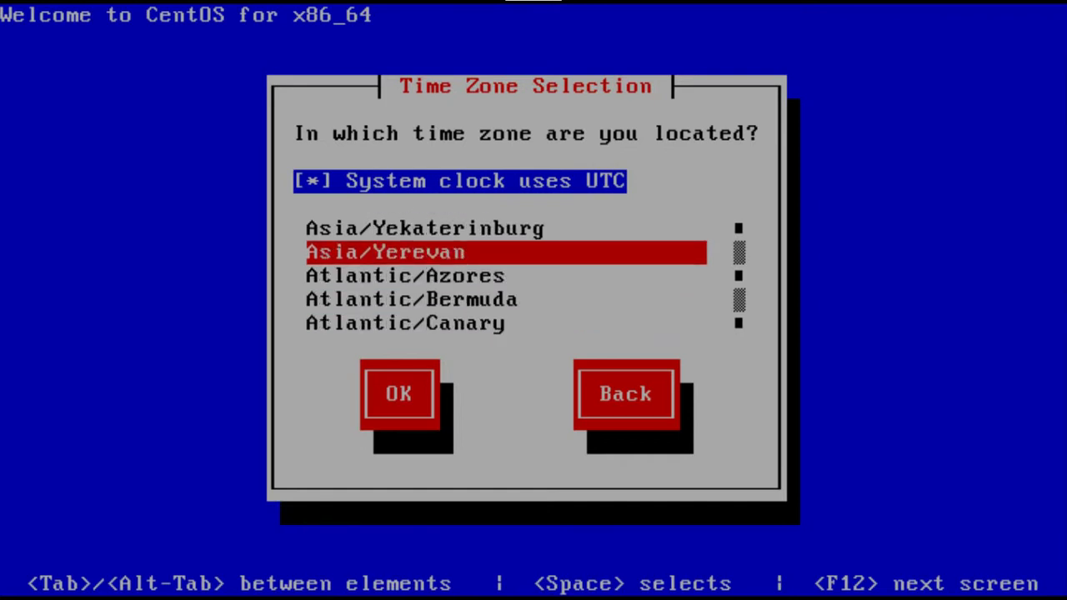
key(Tab)
key(Tab)
key(Left)
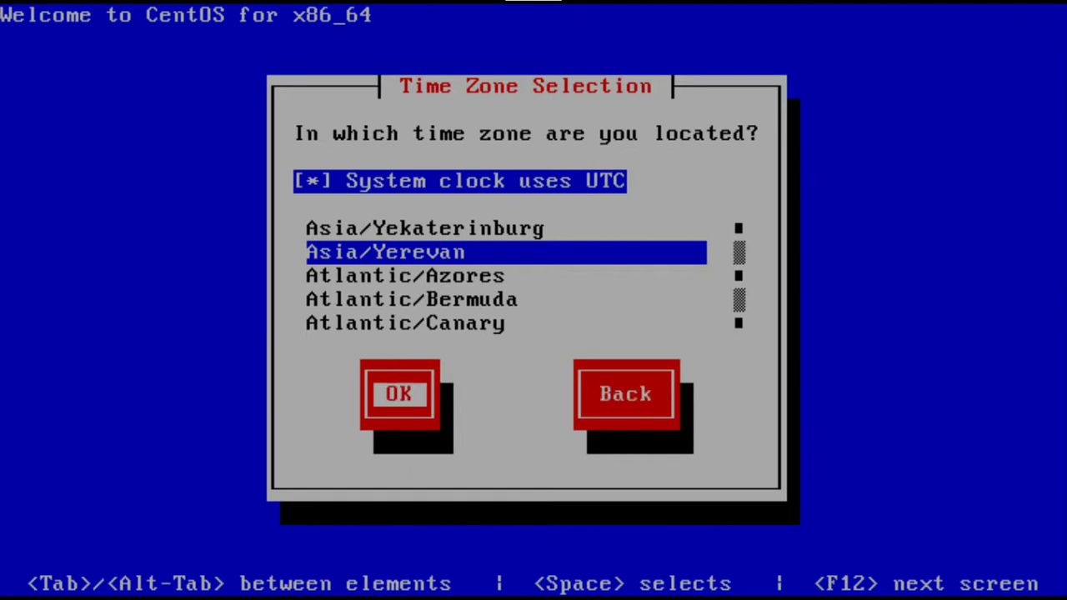
key(Return)
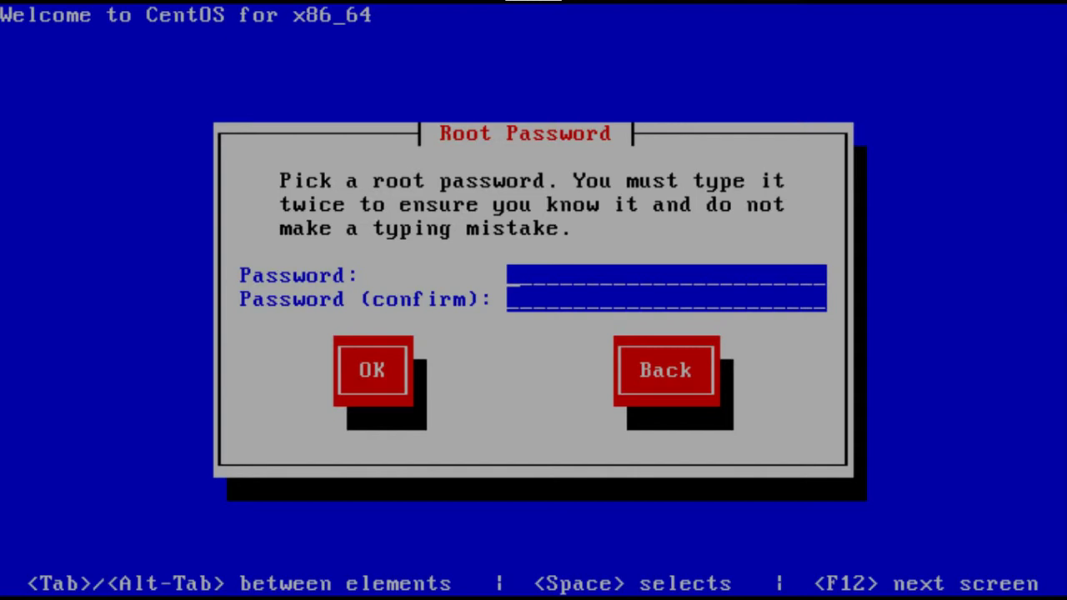
Step: Enter and confirm the root password
text(***********)
key(Tab)
text(********)
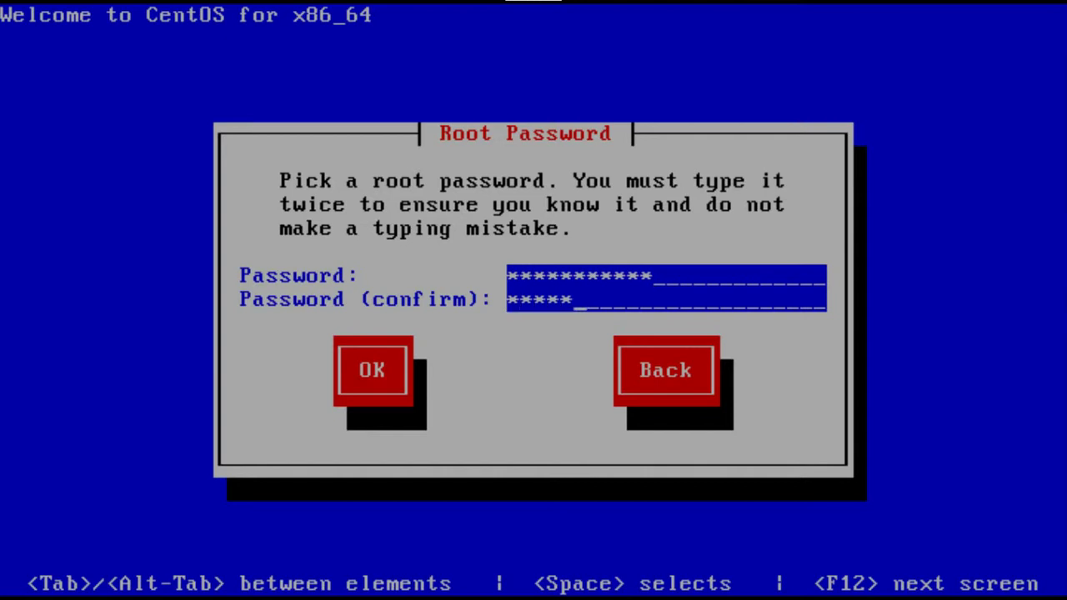
text(***)
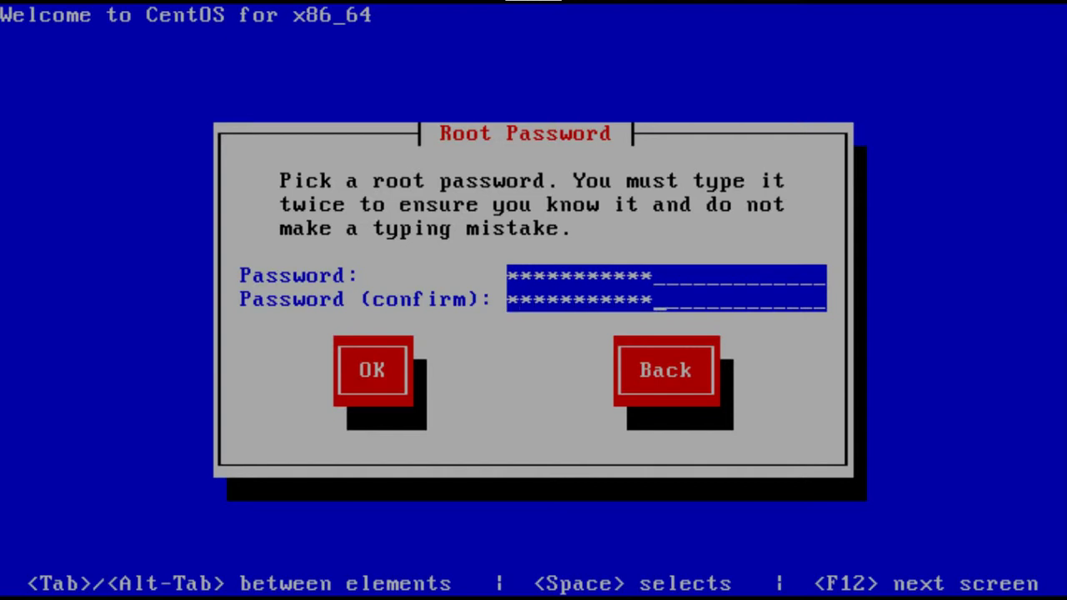
key(Tab)
key(Return)
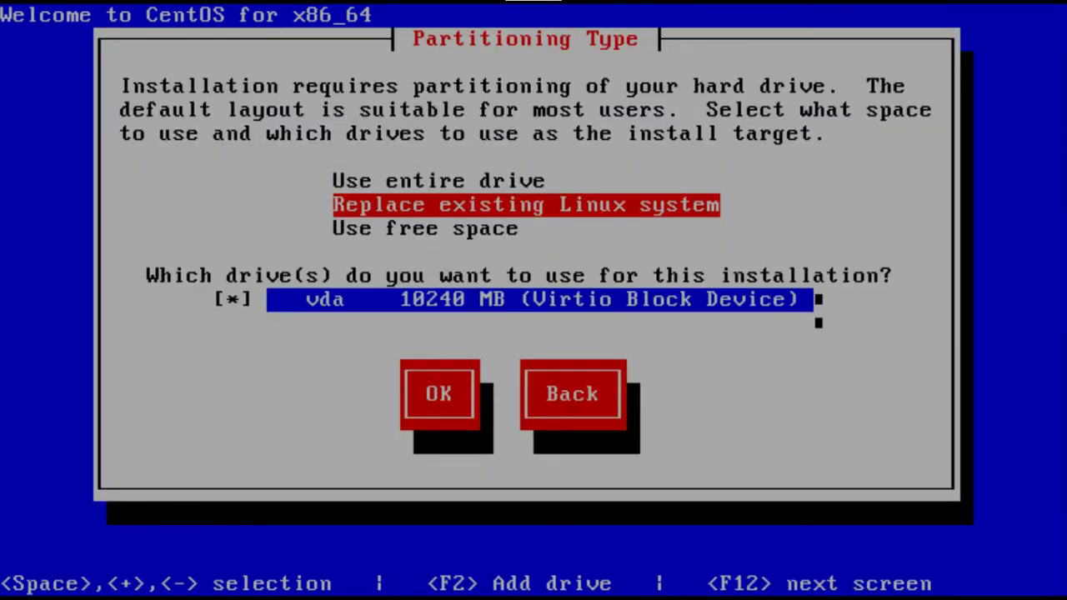
Step: Choose 'Replace existing Linux system' on drive vda and accept the partitioning
key(Down)
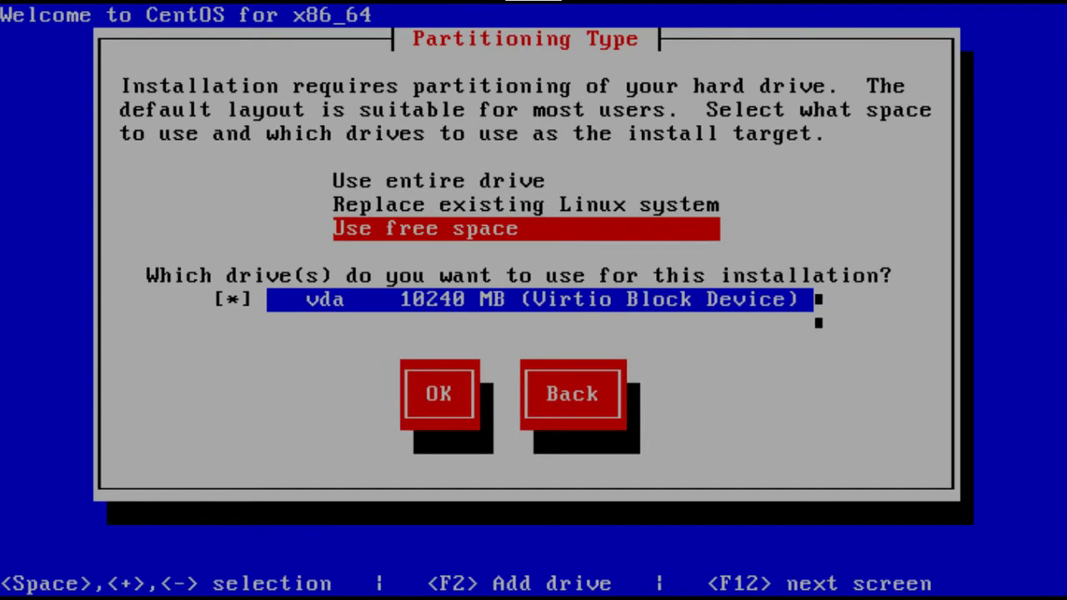
key(Up)
key(Up)
key(Down)
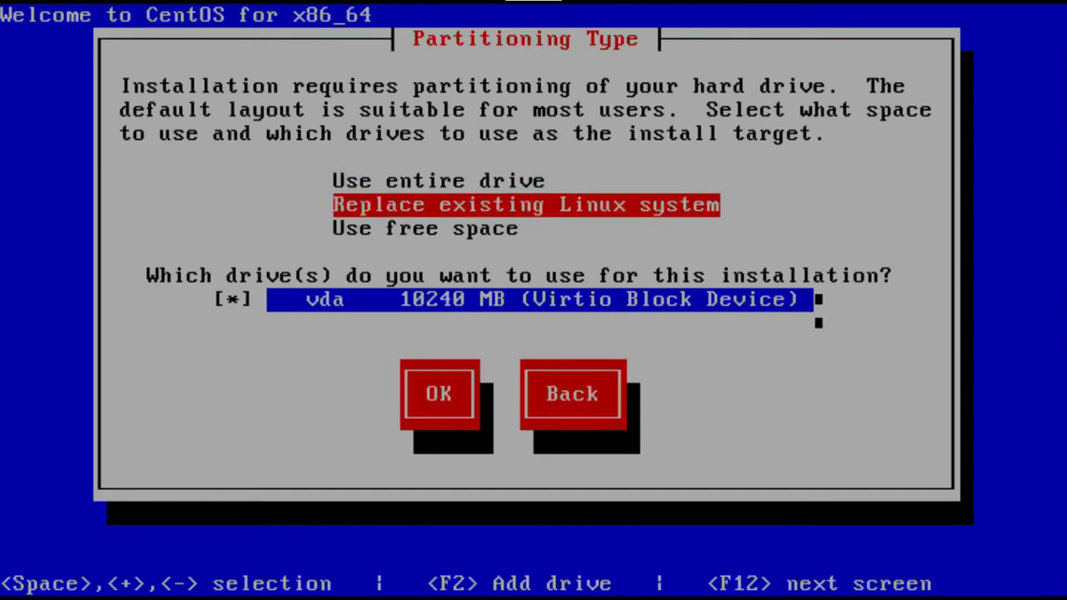
key(Tab)
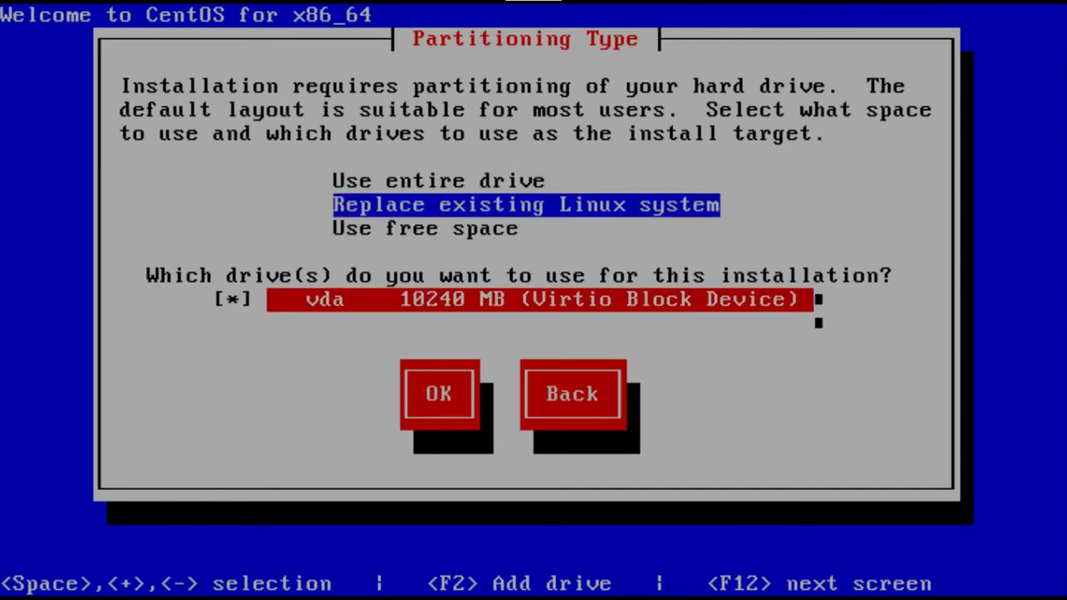
key(Tab)
key(Return)
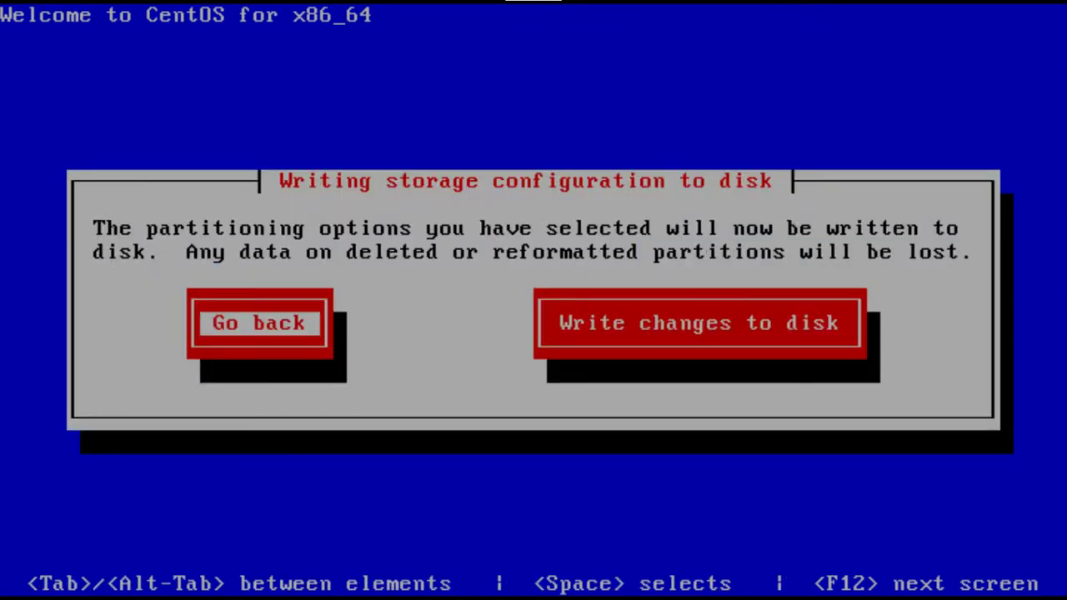
Step: Write the partition changes to disk, then leave fullscreen while packages install
key(Tab)
key(Return)
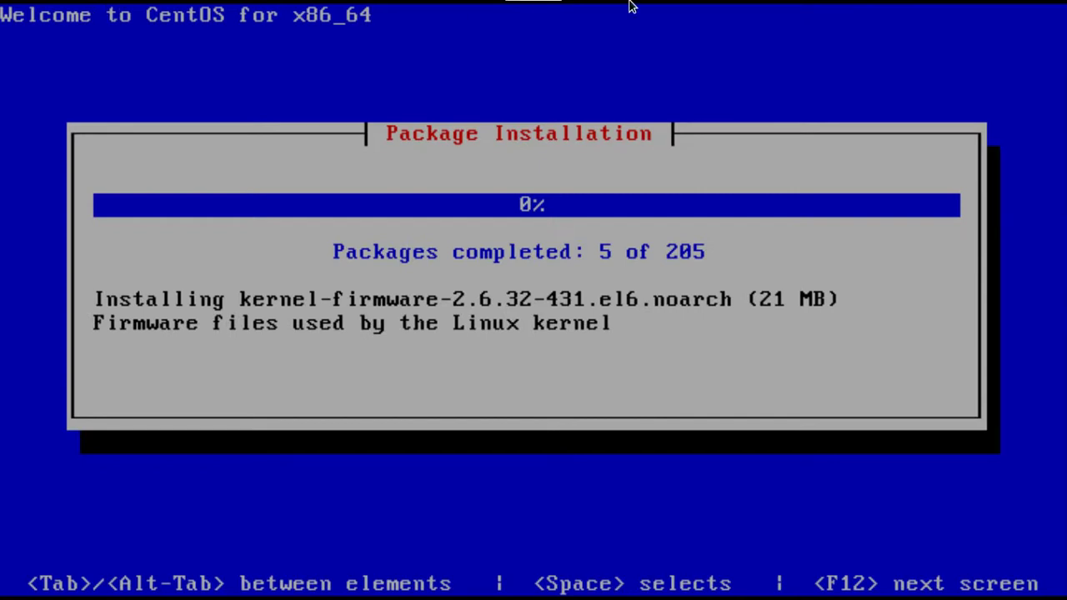
click(541, 12)
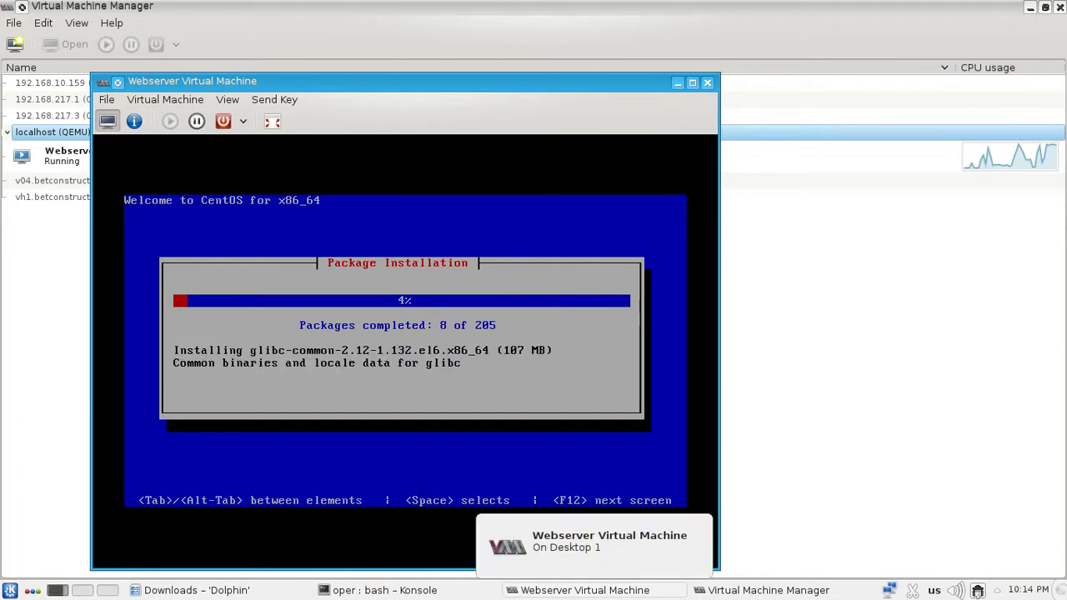
Step: Run df -h in Konsole and note the 888M, 882M and 29G root free space
click(423, 591)
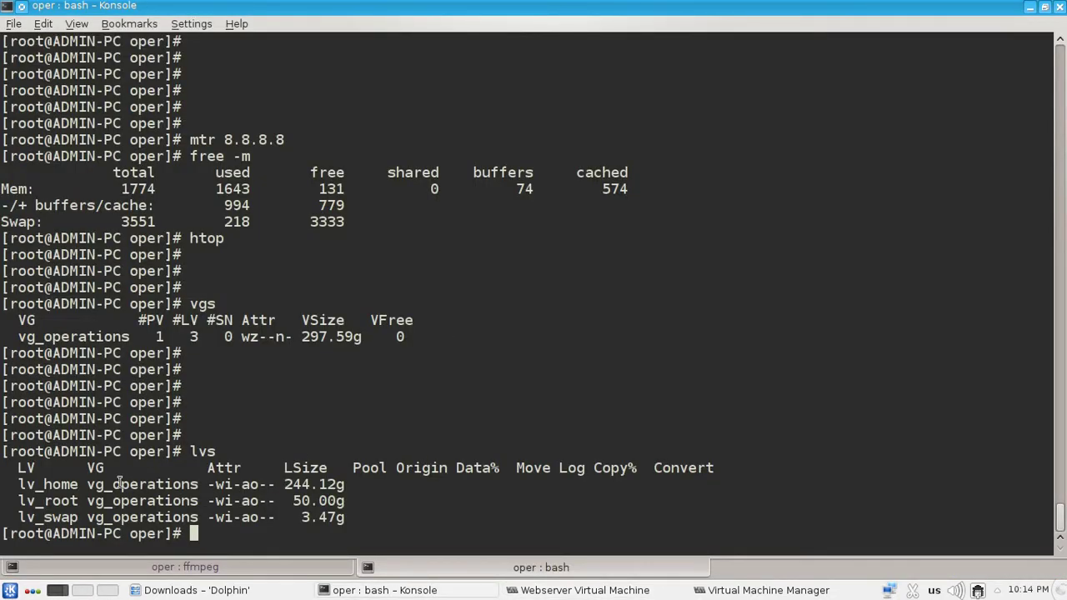
drag(71, 500, 383, 498)
click(384, 498)
text(df -h)
key(Return)
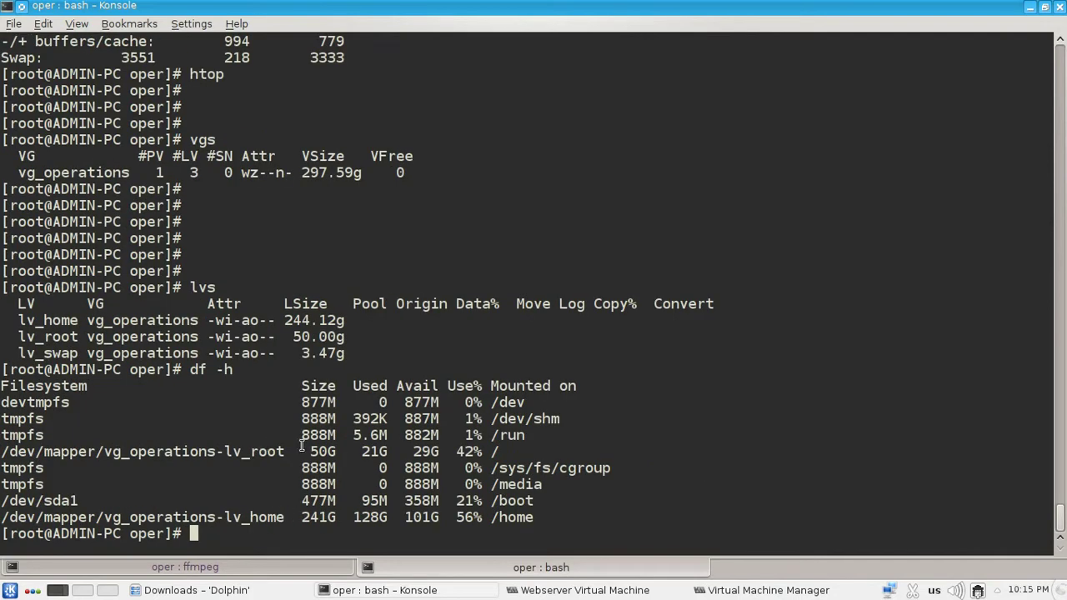
double_click(427, 465)
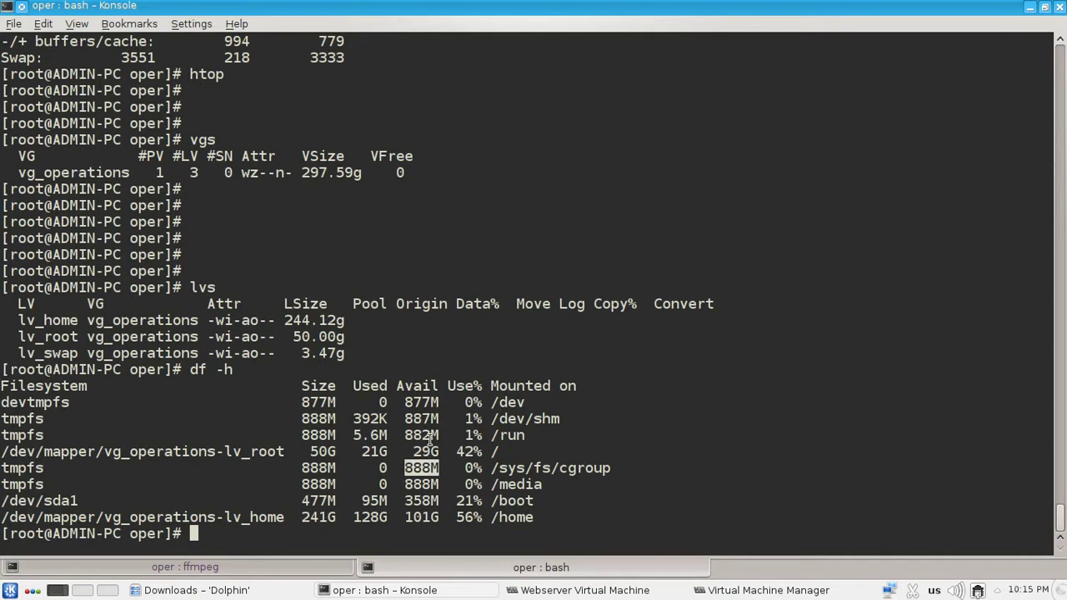
double_click(423, 435)
double_click(427, 451)
Step: Minimize Konsole, watch the install fullscreen to 101 of 205 packages, then exit fullscreen
click(402, 583)
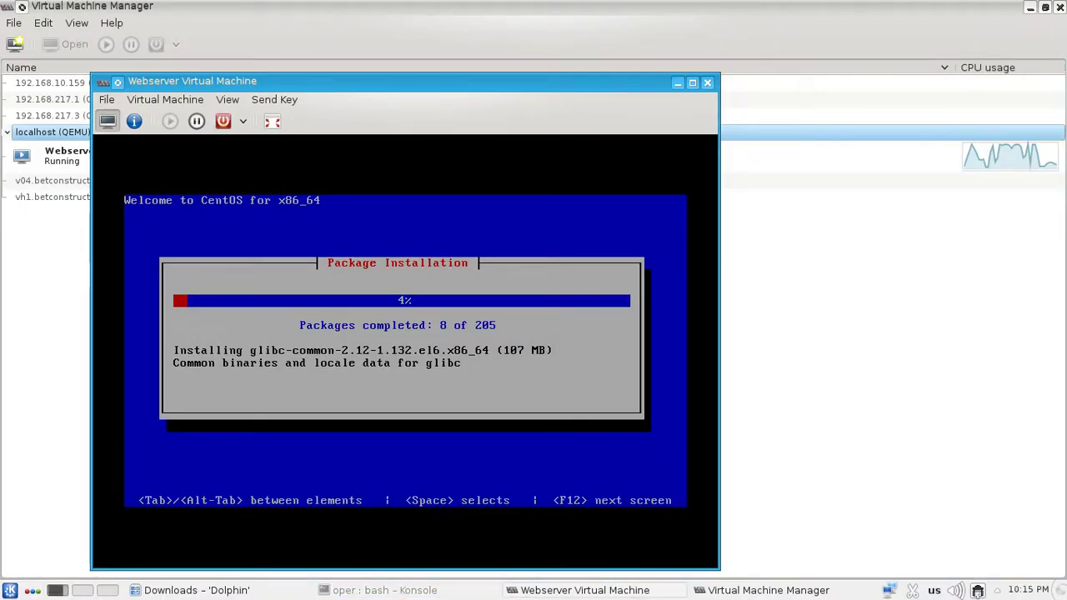
click(273, 121)
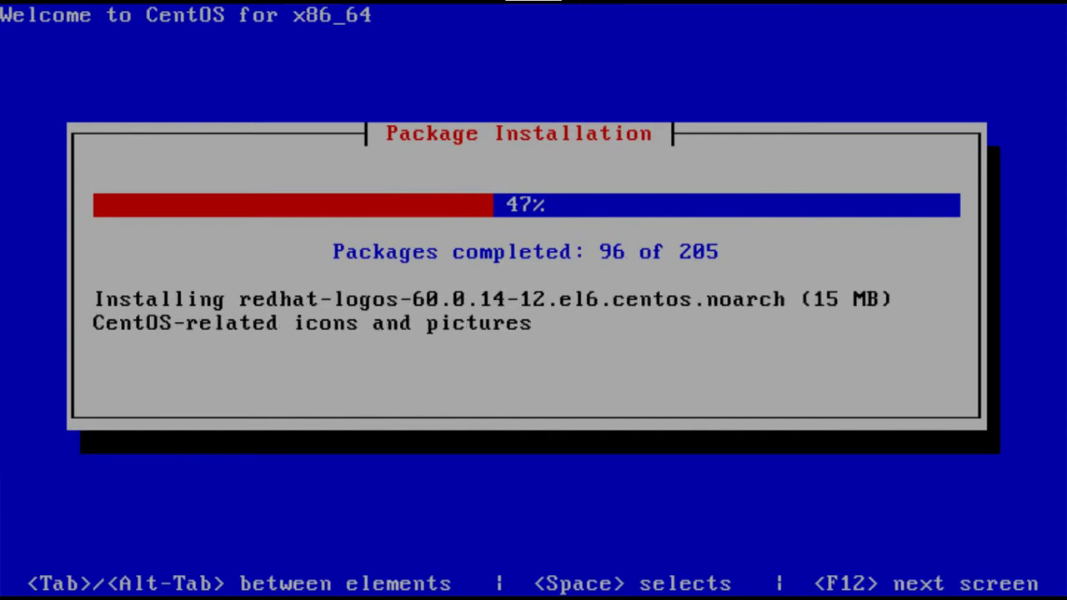
click(518, 14)
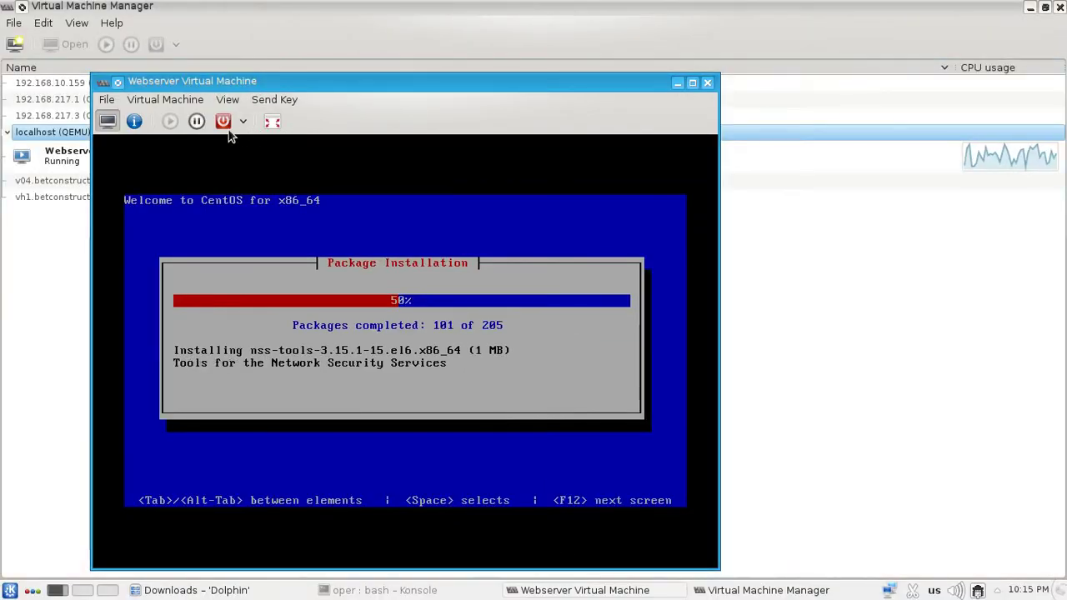
Step: Review the Webserver VM's performance graphs, processor, memory, boot order and disk details
click(135, 116)
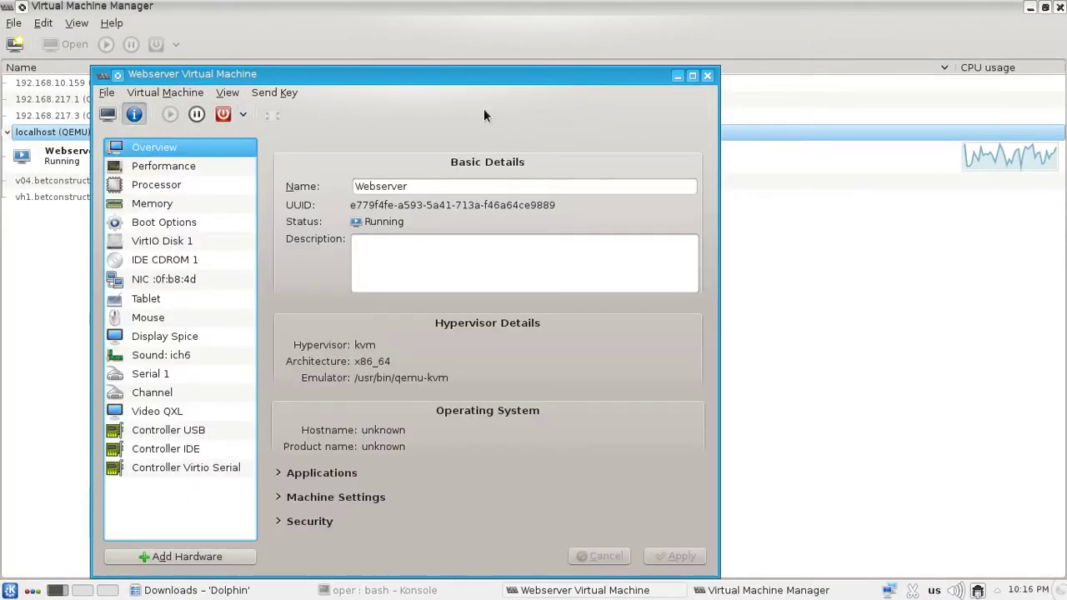
click(187, 170)
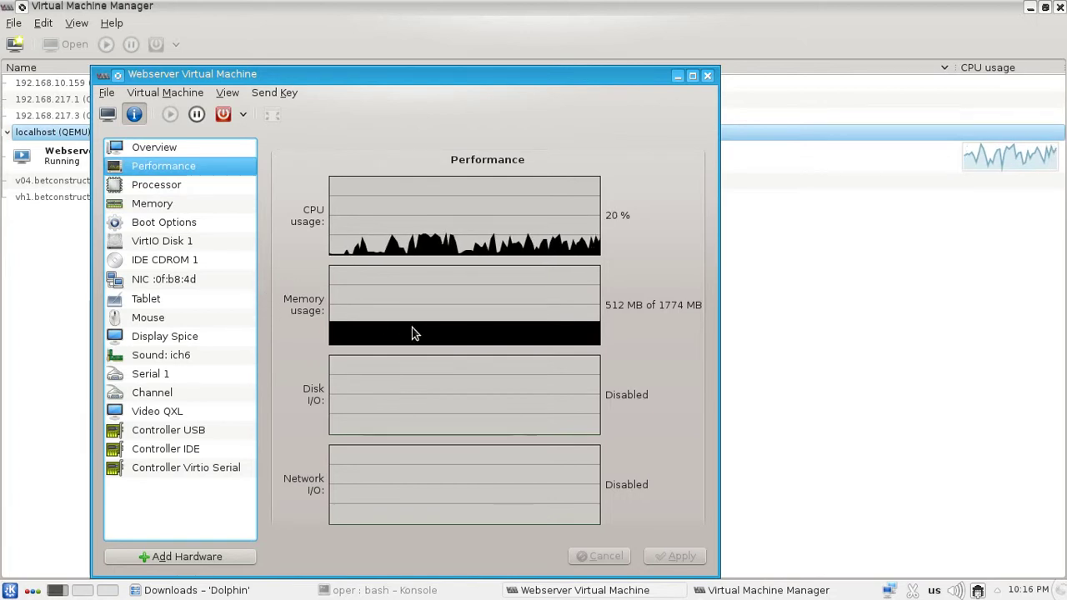
click(174, 187)
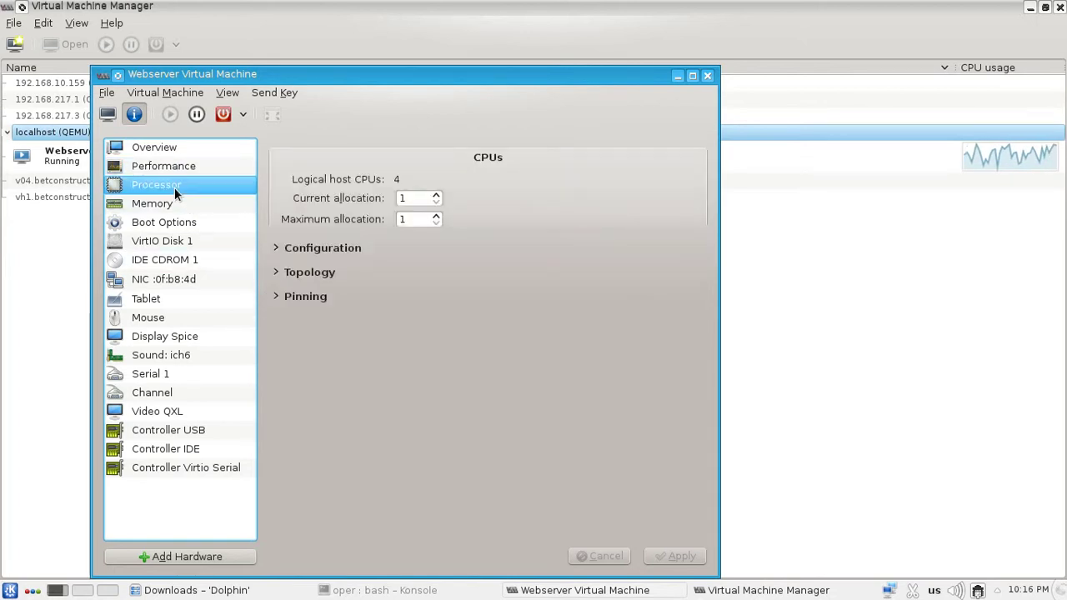
click(191, 203)
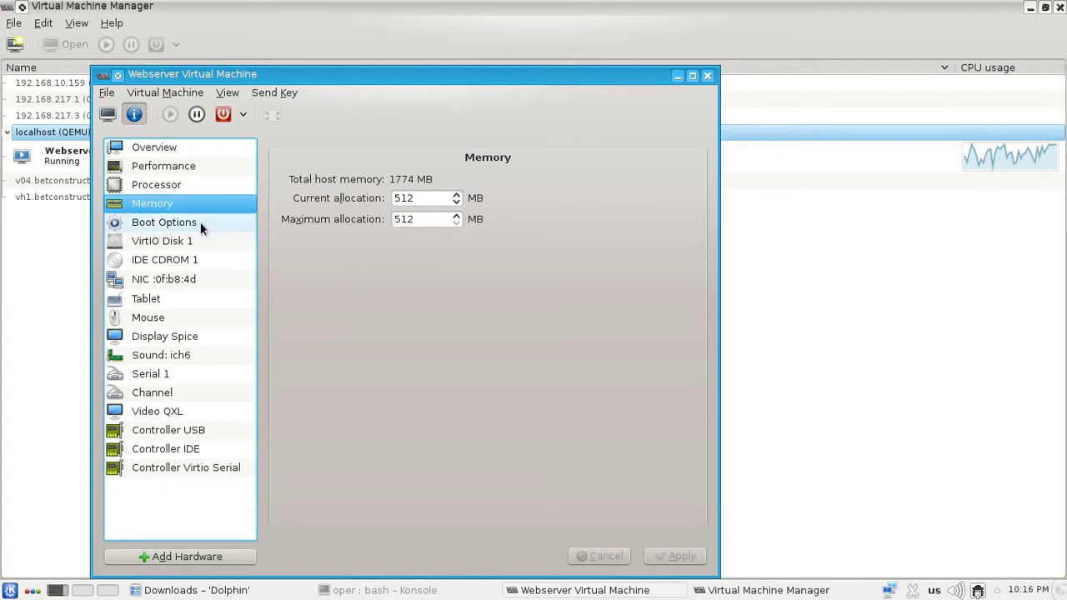
click(200, 222)
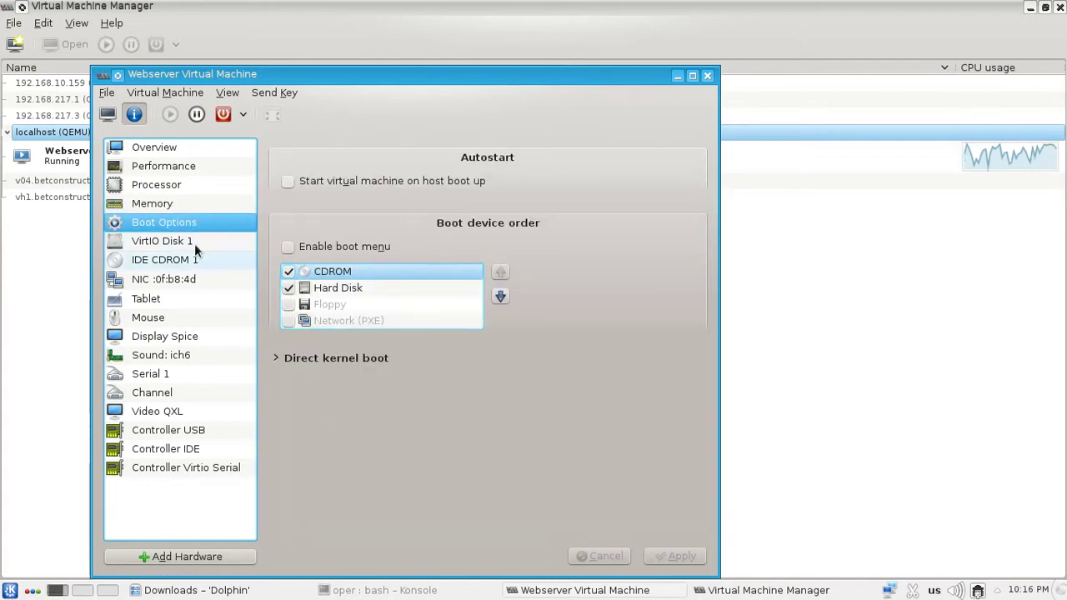
click(193, 243)
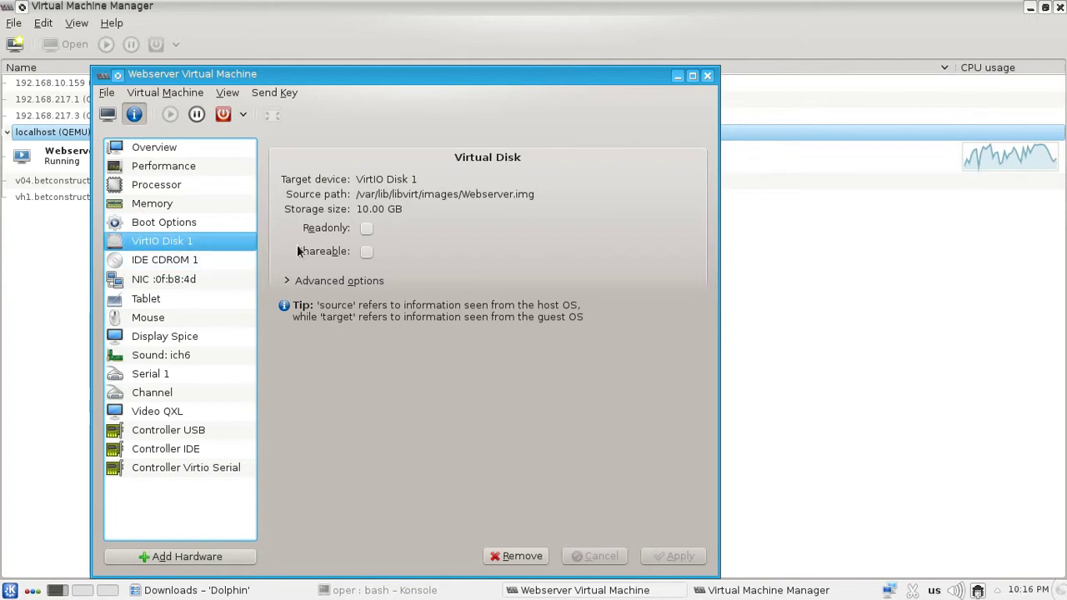
click(355, 280)
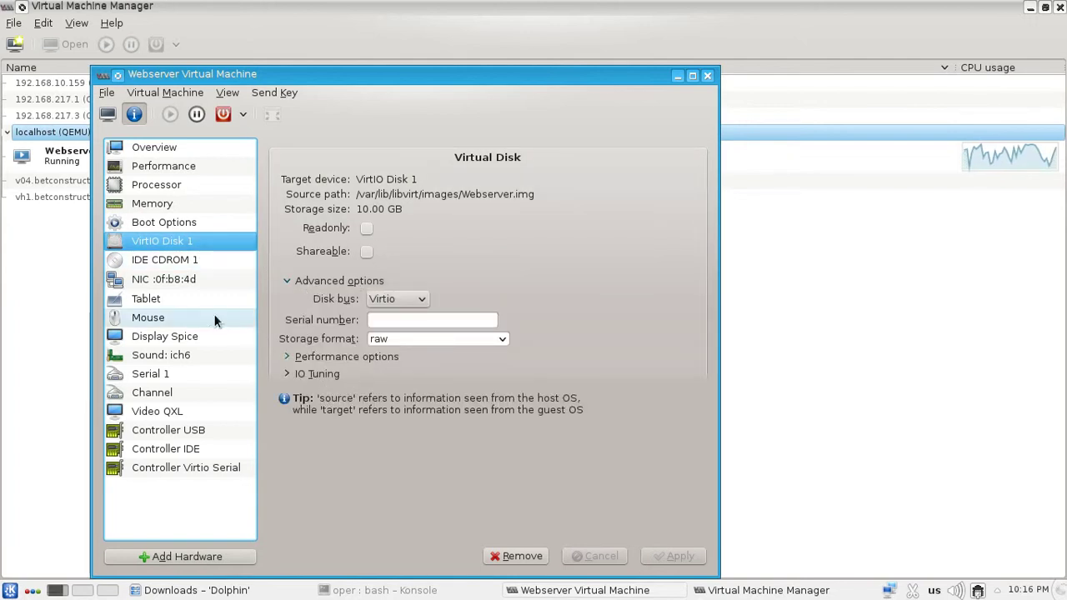
Step: Inspect the CD-ROM and network interface settings, keeping virtio as the NIC model
click(171, 264)
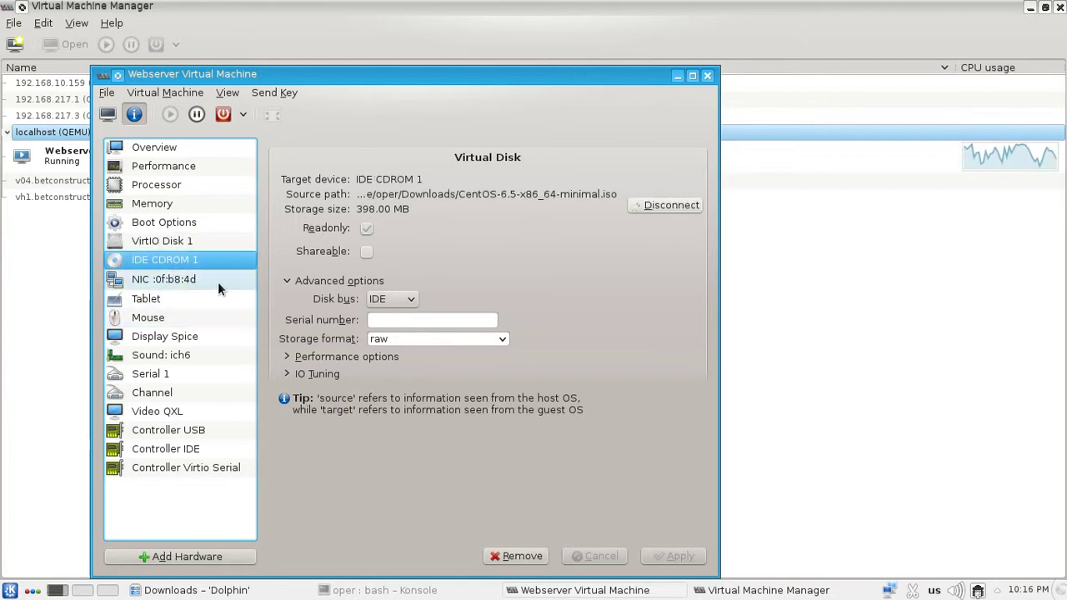
click(189, 280)
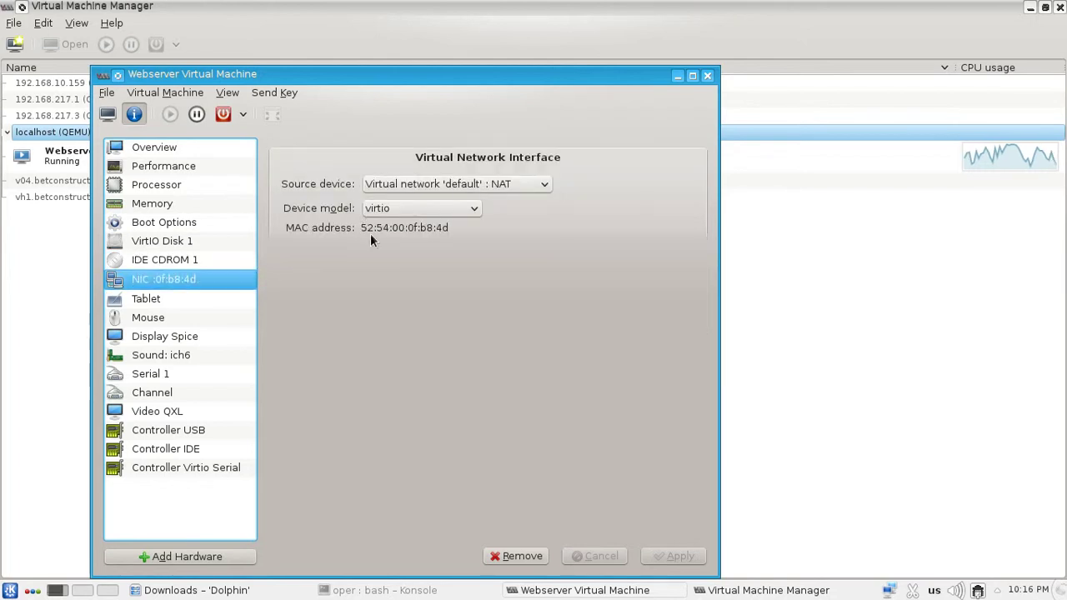
drag(364, 231, 511, 225)
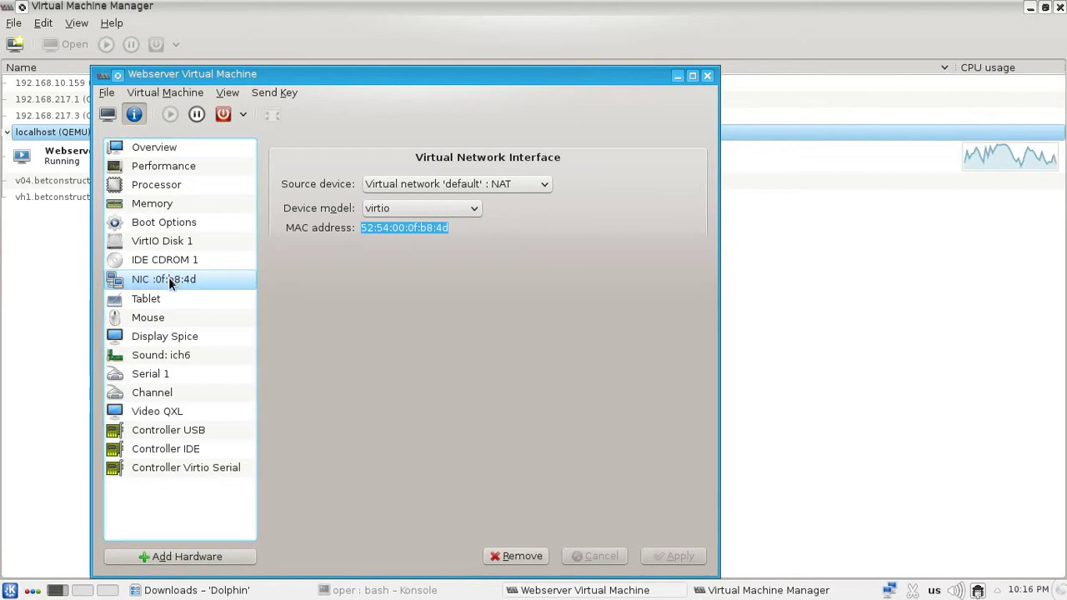
click(231, 283)
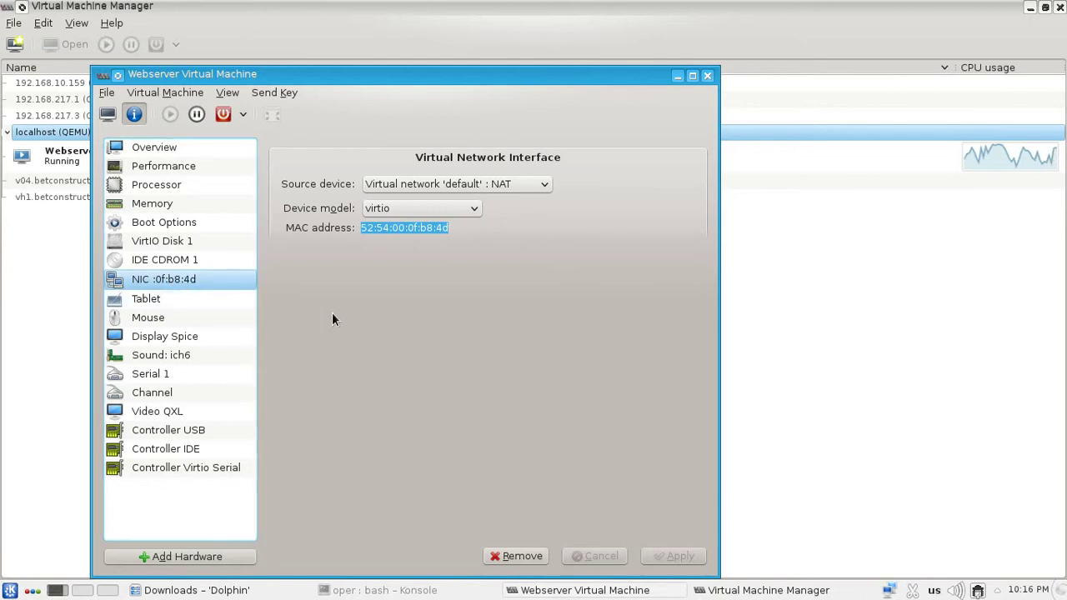
click(472, 209)
click(596, 219)
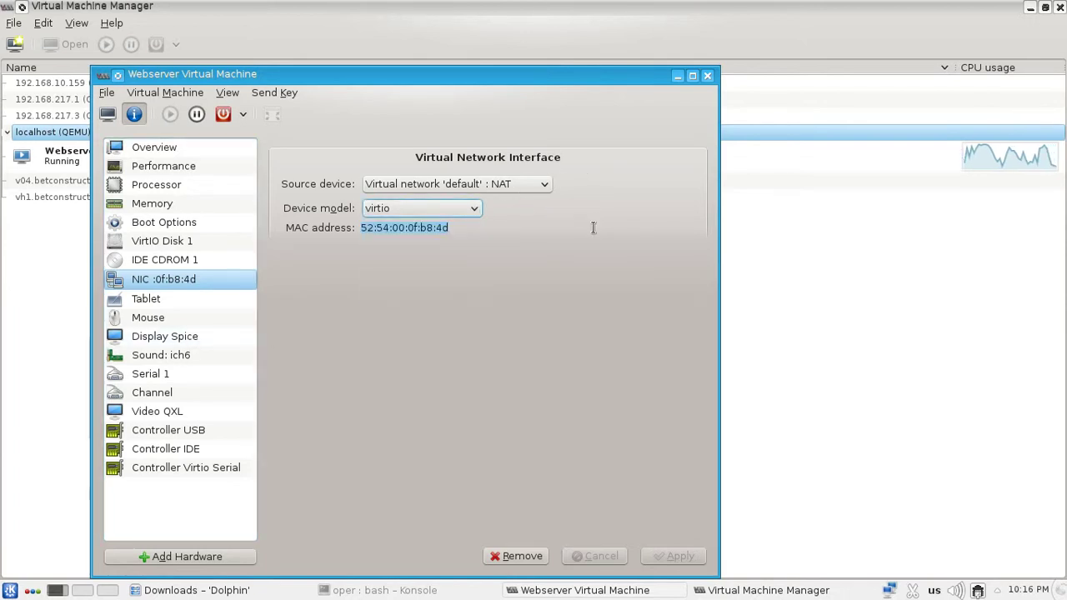
Step: Check the tablet, PS/2 mouse, Spice display, USB and IDE controllers, then go back to the console
click(187, 302)
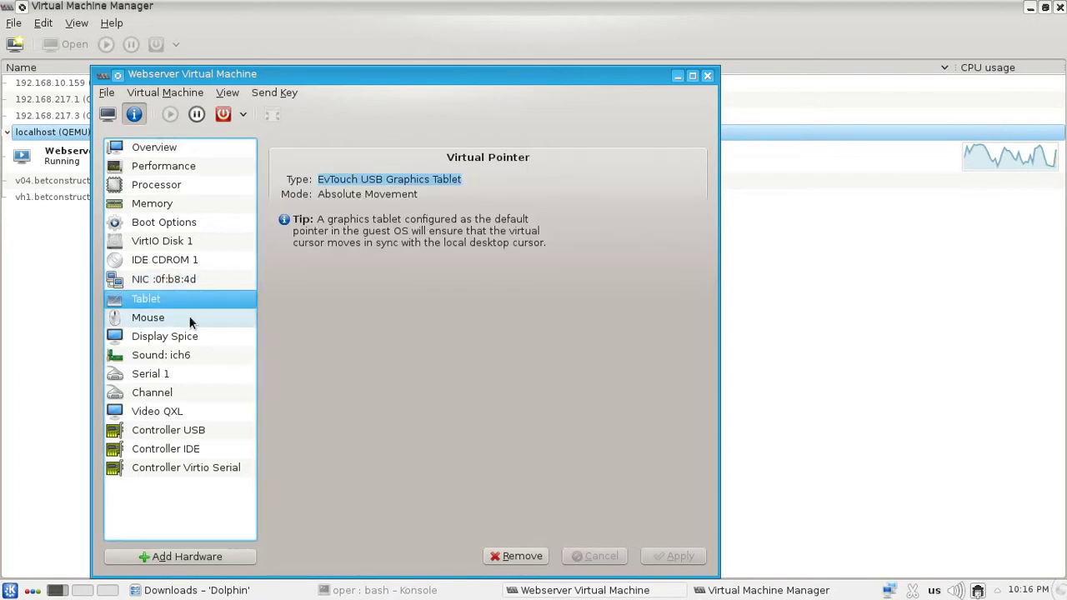
click(201, 314)
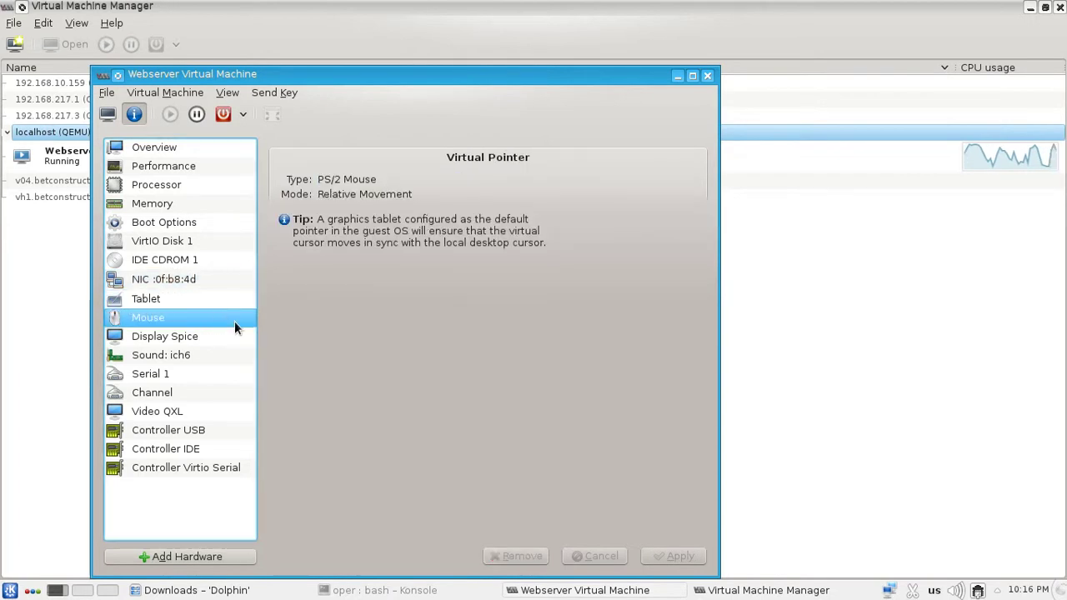
click(187, 338)
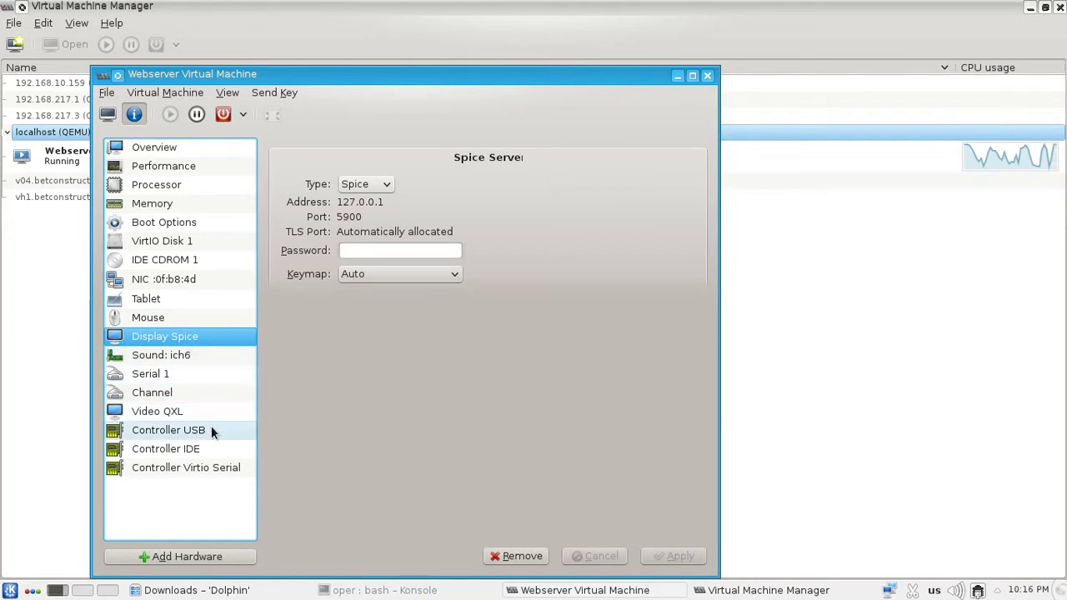
click(208, 430)
click(199, 448)
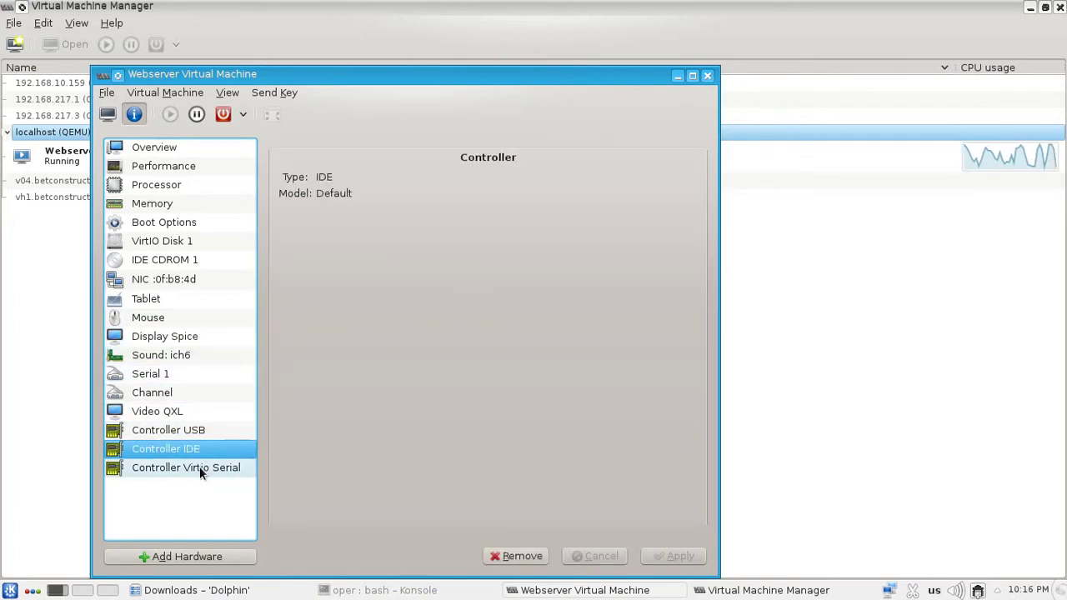
click(110, 116)
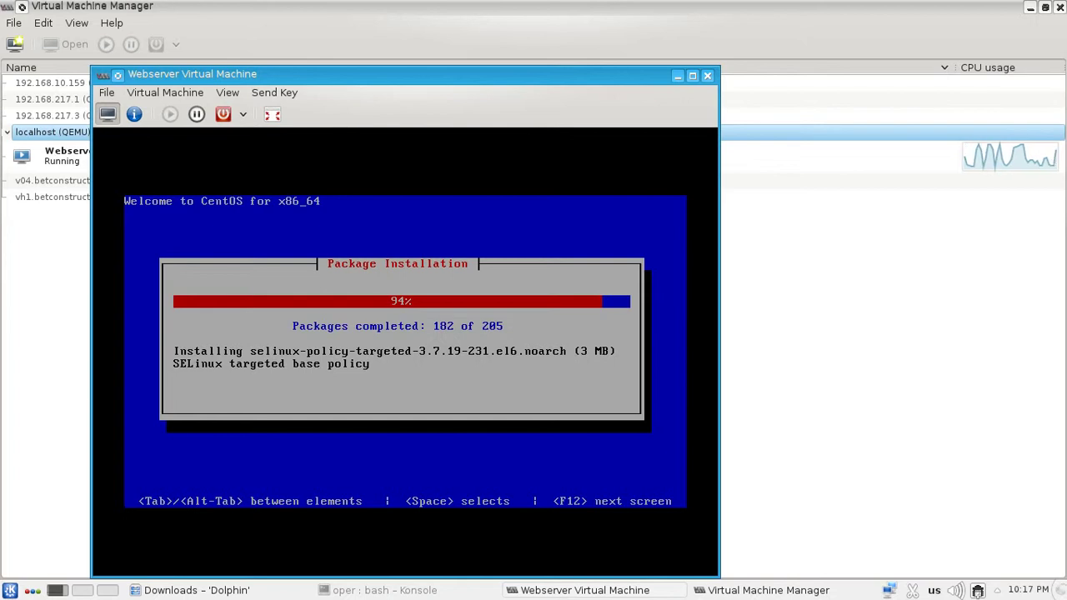
Step: Toggle the VM console fullscreen and maximized, then restore the window to normal size
click(271, 114)
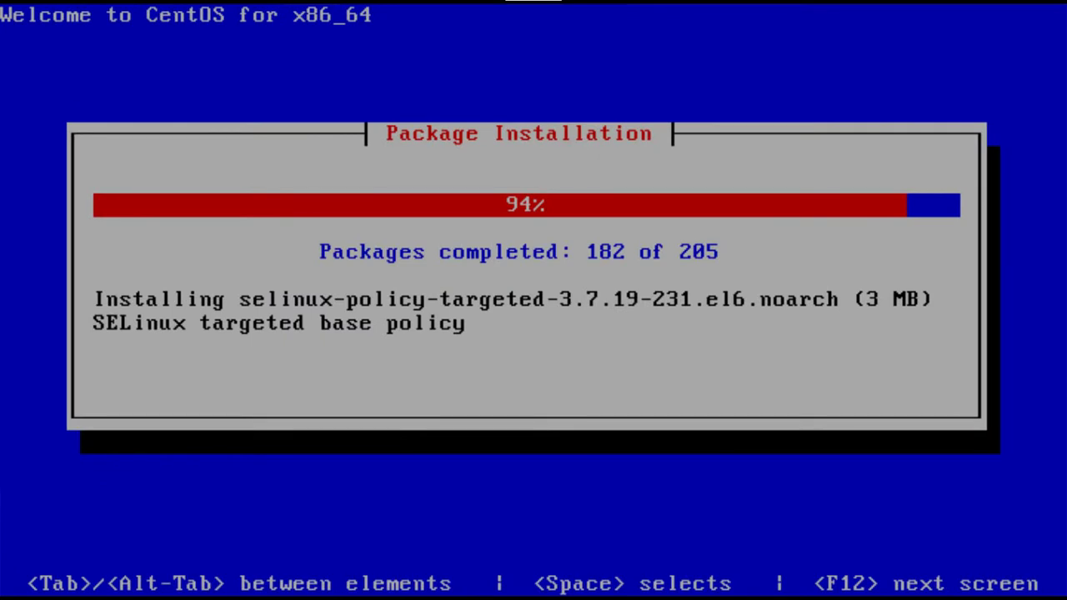
mouse_move(538, 4)
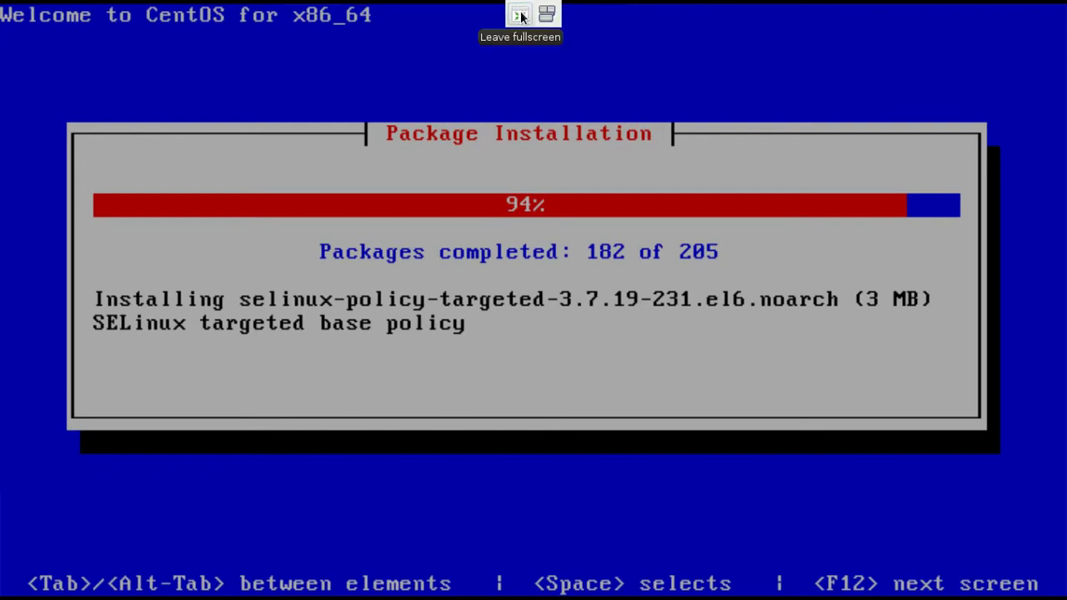
click(520, 16)
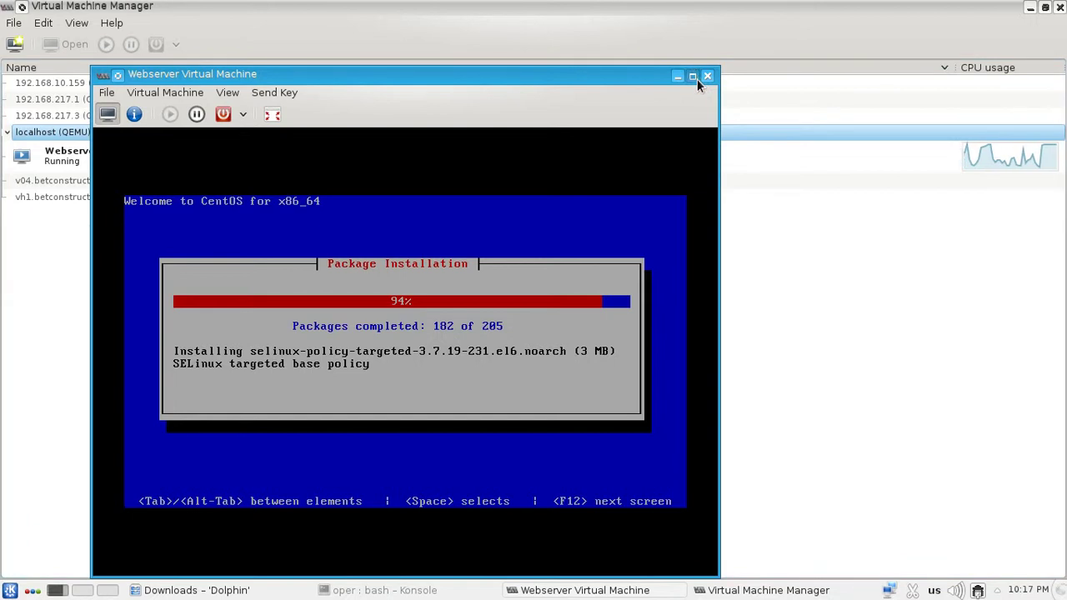
click(695, 77)
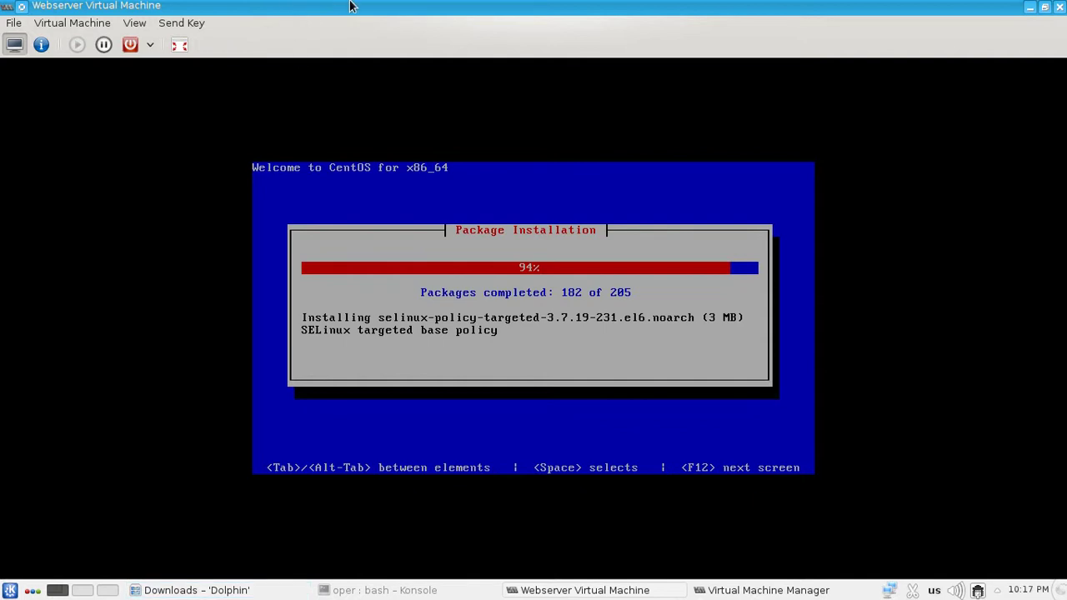
click(1044, 7)
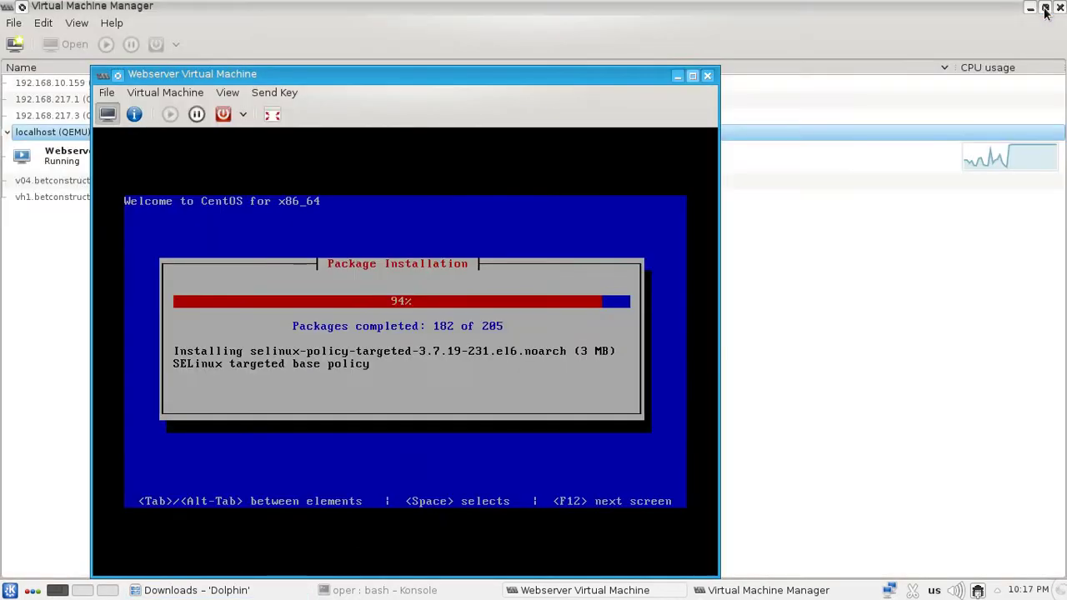
Step: Select the Webserver VM in the manager list, view its actions, and switch to the bash terminal
click(362, 31)
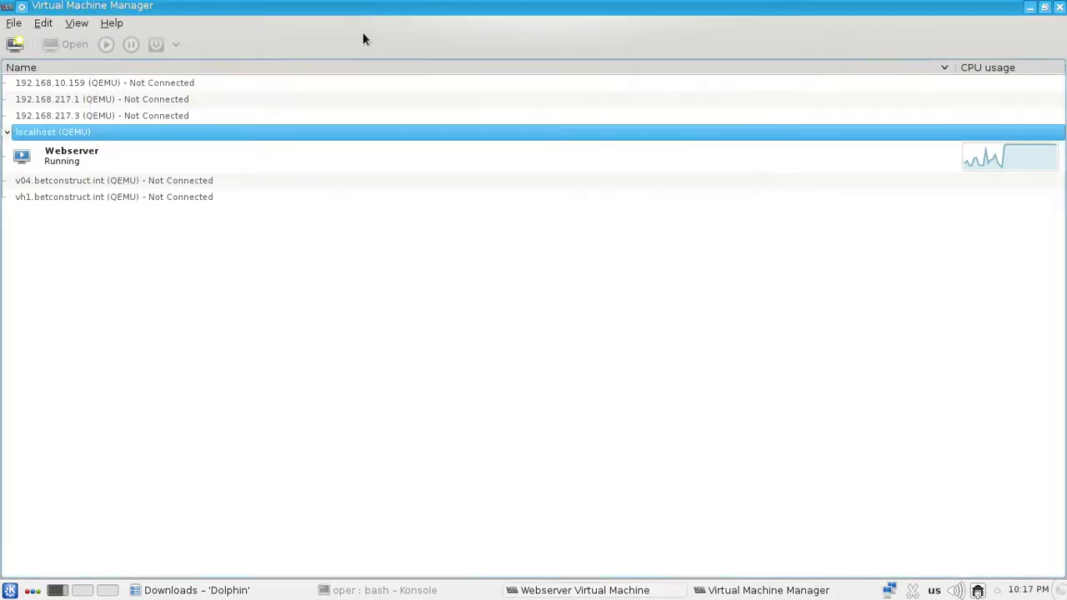
click(109, 159)
right_click(108, 159)
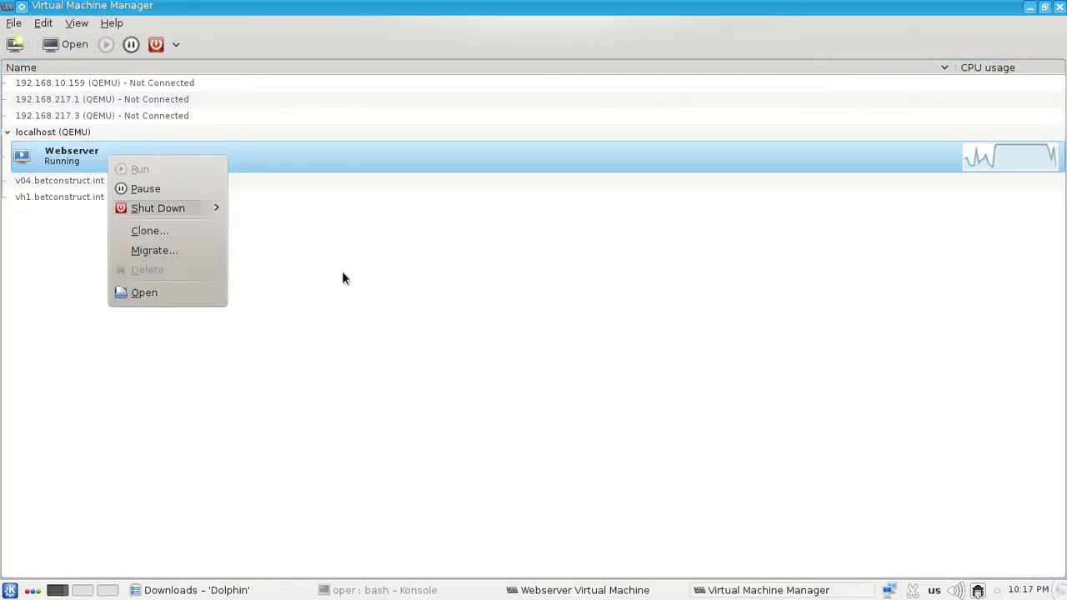
click(543, 384)
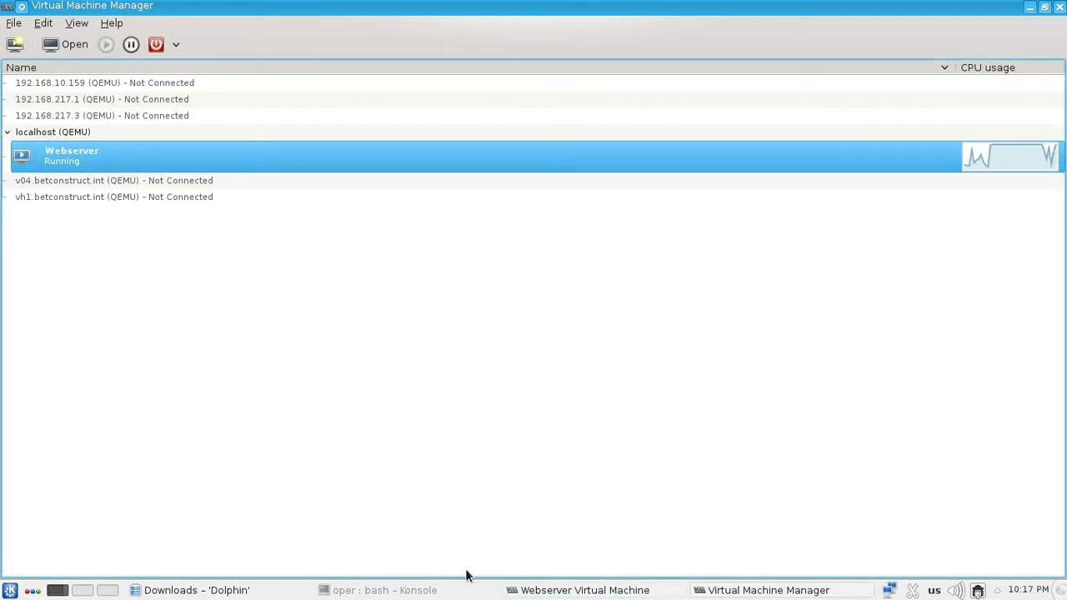
click(450, 590)
key(Return)
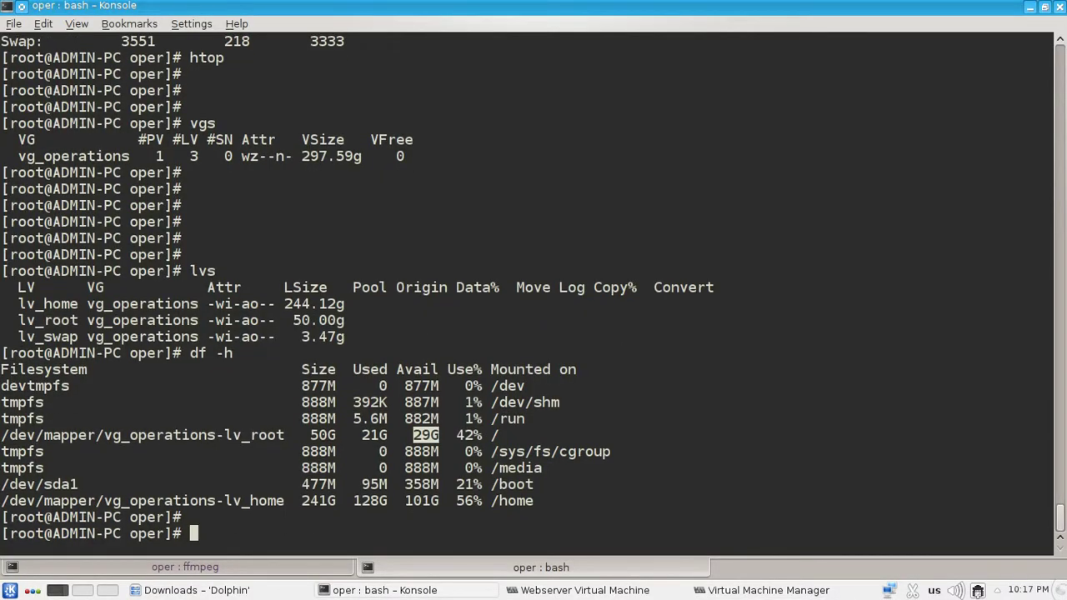
Step: Check the host's disk space with df -h
key(Return)
text(free -)
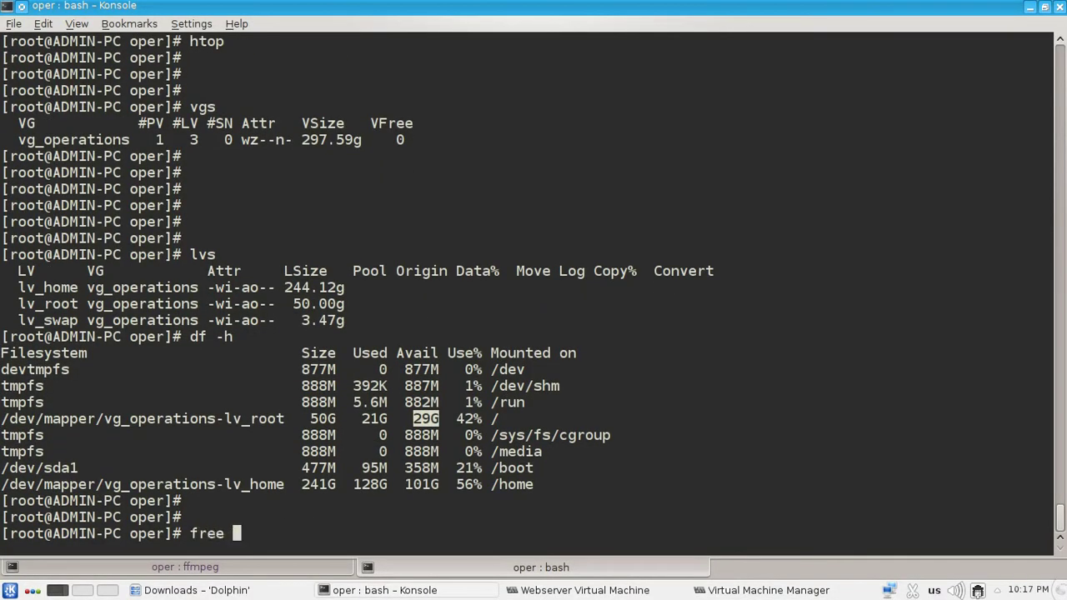
key(BackSpace)
key(BackSpace)
key(BackSpace)
key(BackSpace)
key(BackSpace)
key(BackSpace)
text(df -h)
key(Return)
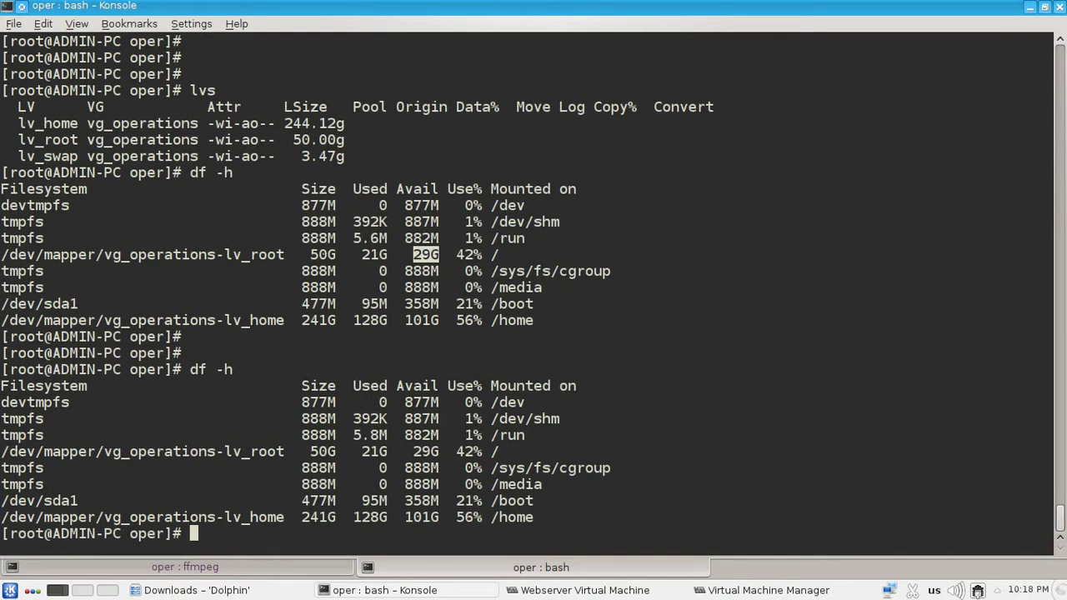
key(Return)
key(Return)
key(Return)
key(Return)
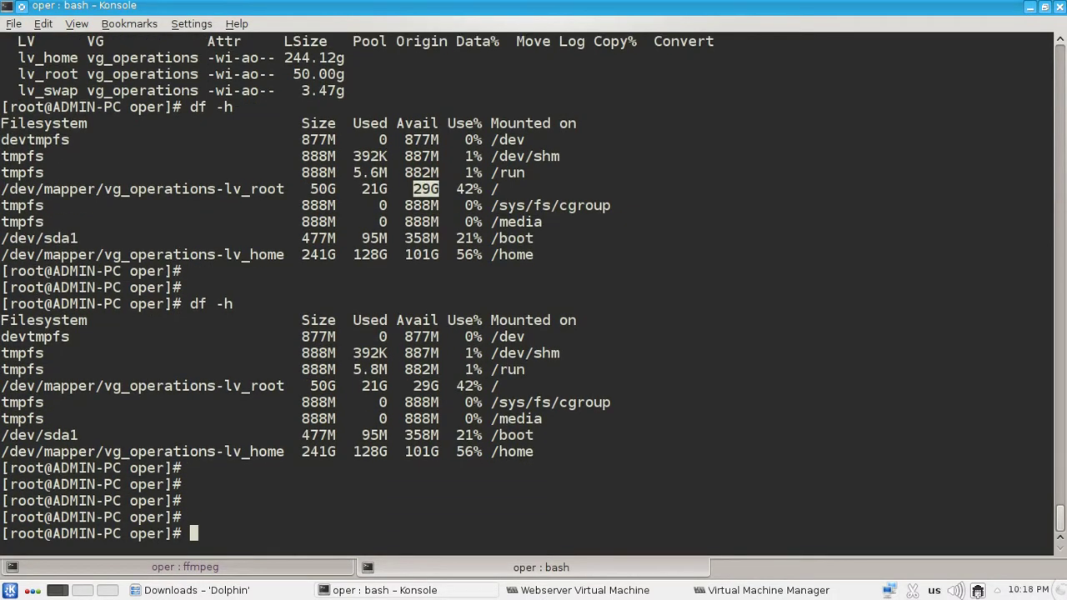
Step: Check memory usage with free -m and launch htop
key(Return)
text(free -m)
key(Return)
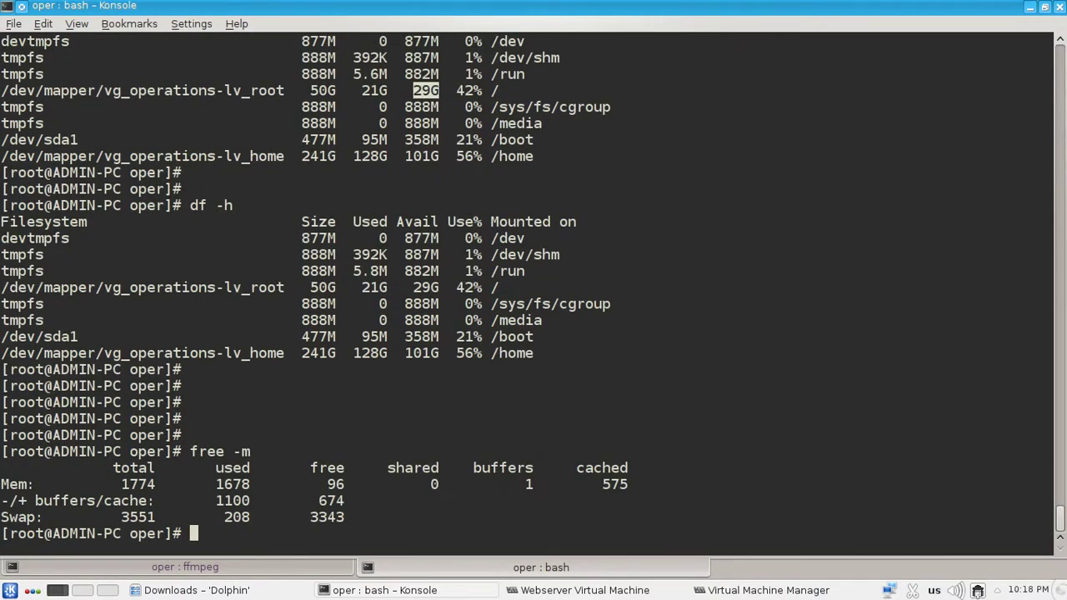
key(Return)
key(Return)
key(Return)
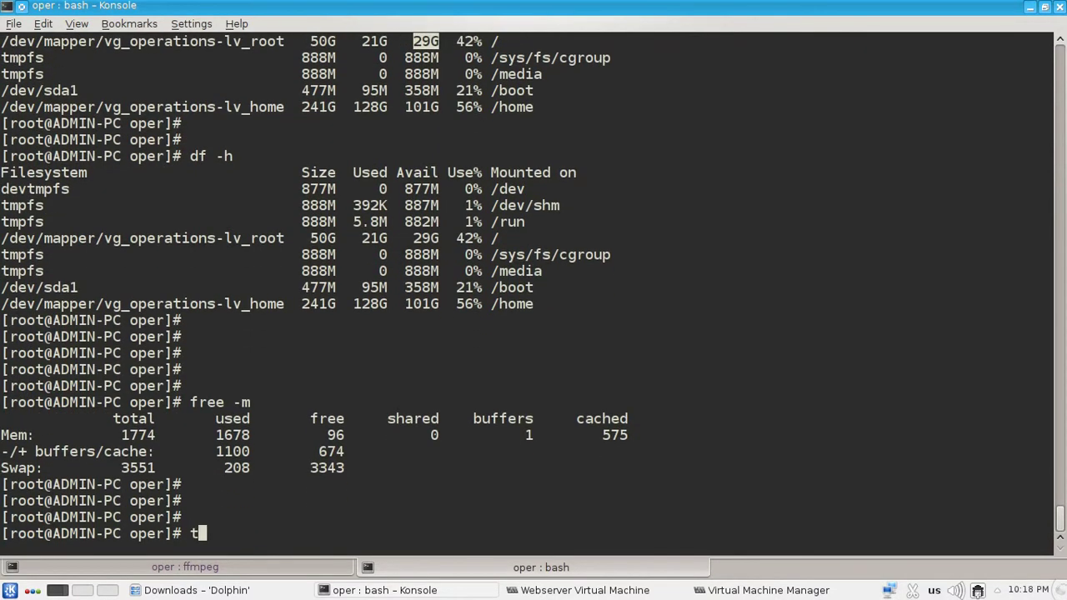
text(htop)
key(Return)
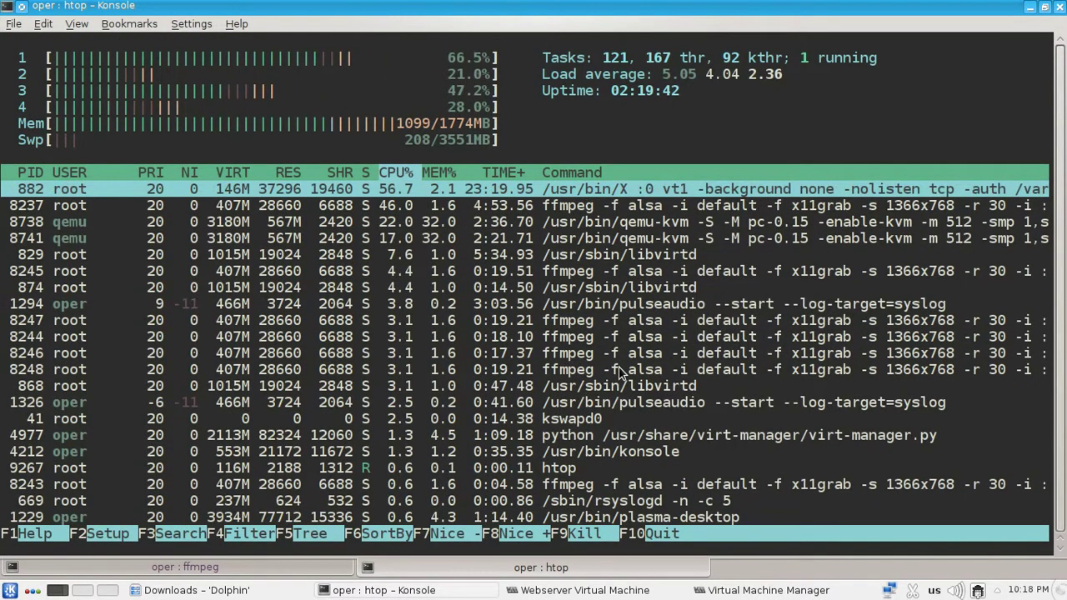
Step: Quit htop, check the VM installation at 100% in fullscreen, and minimize it back to the shell
key(q)
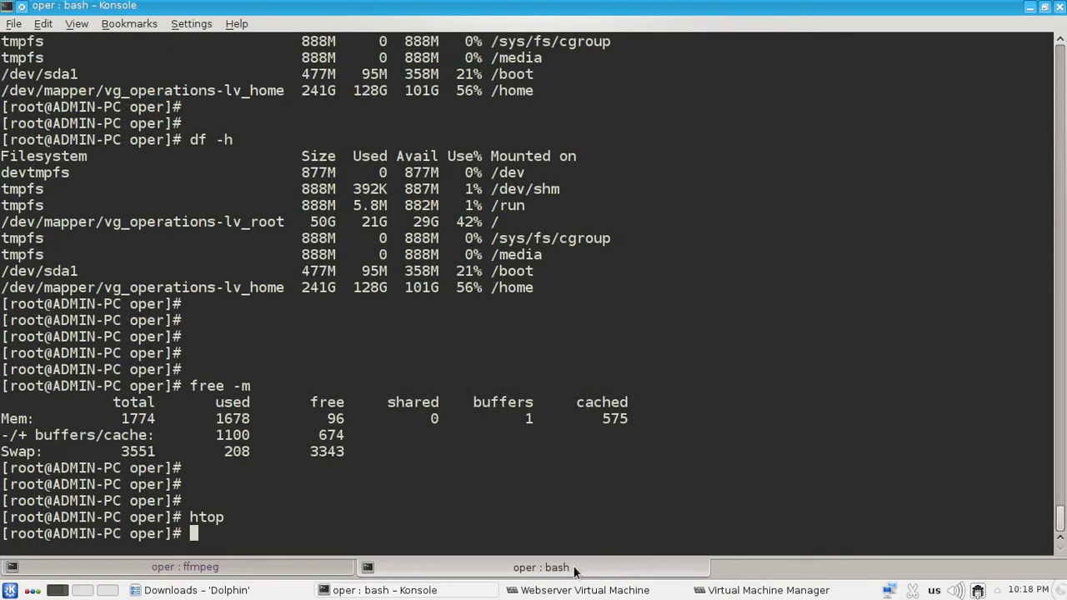
click(643, 589)
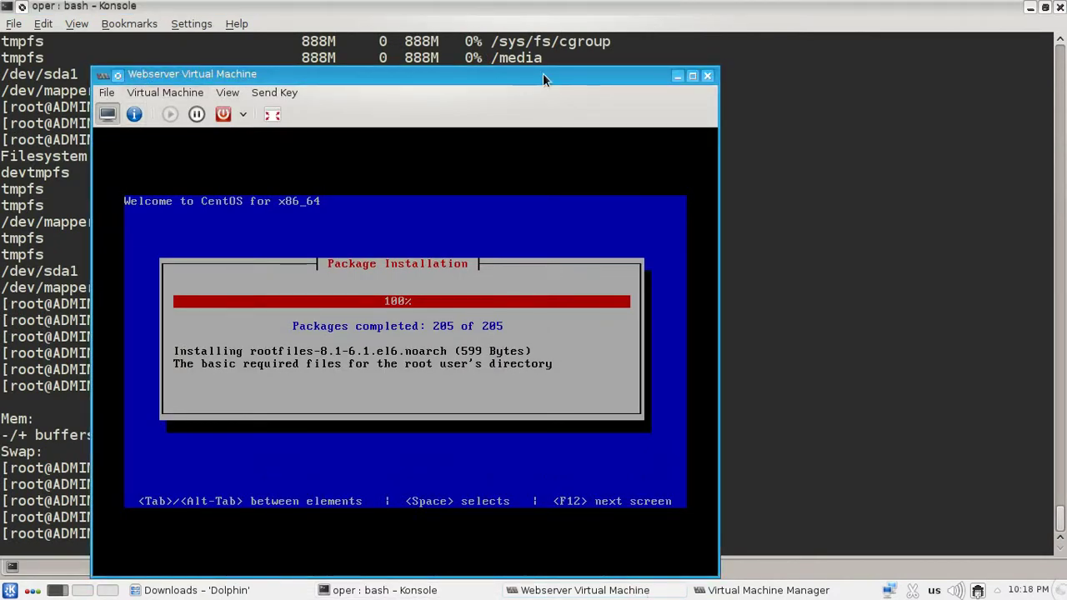
click(273, 115)
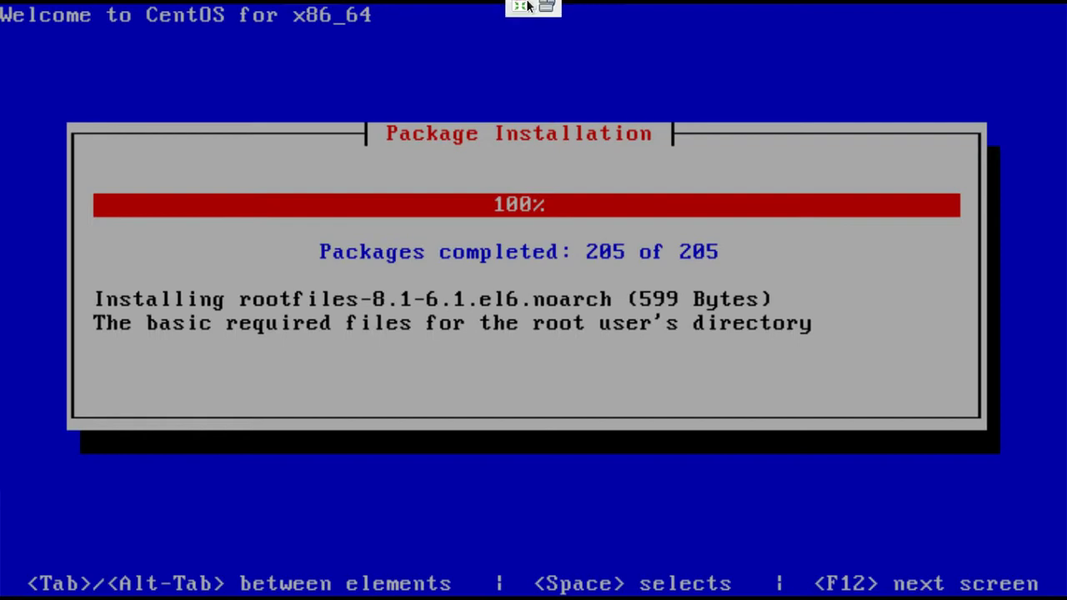
click(517, 14)
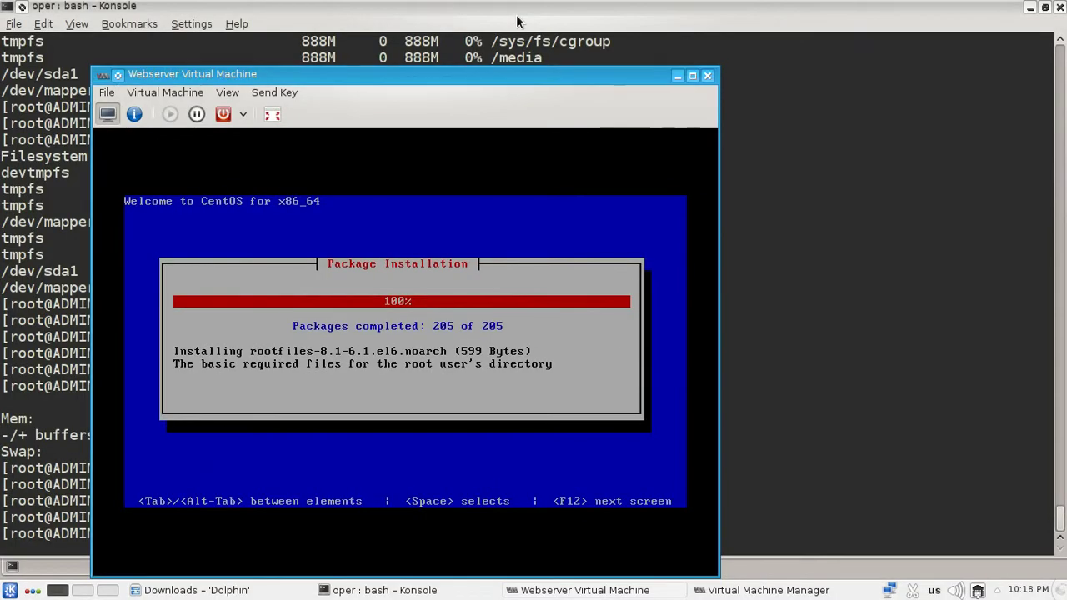
click(678, 75)
key(Return)
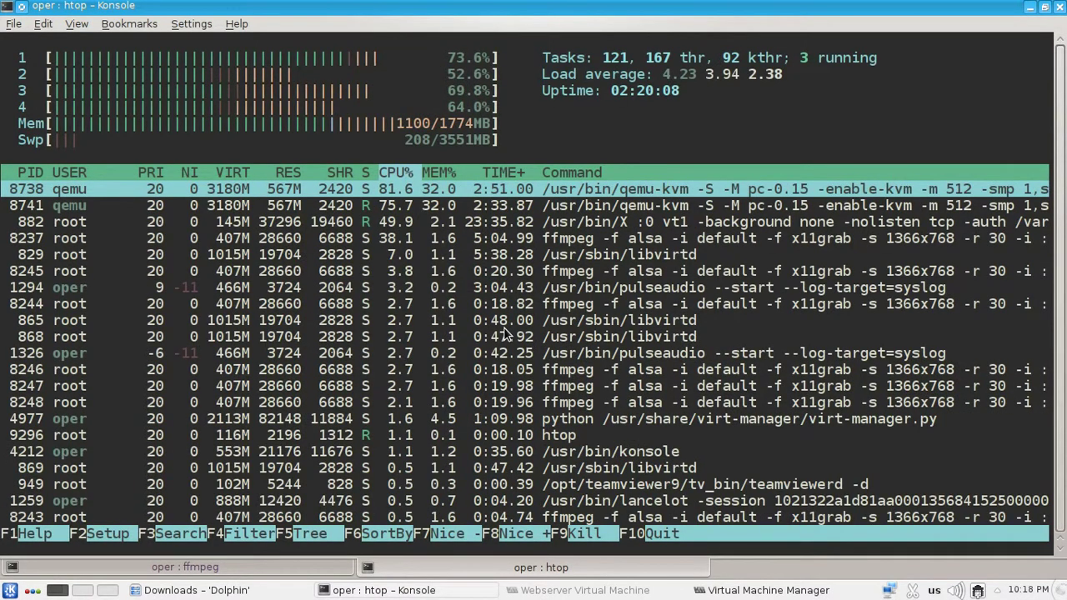
Step: Sort htop's process list by MEM%
key(F6)
key(Down)
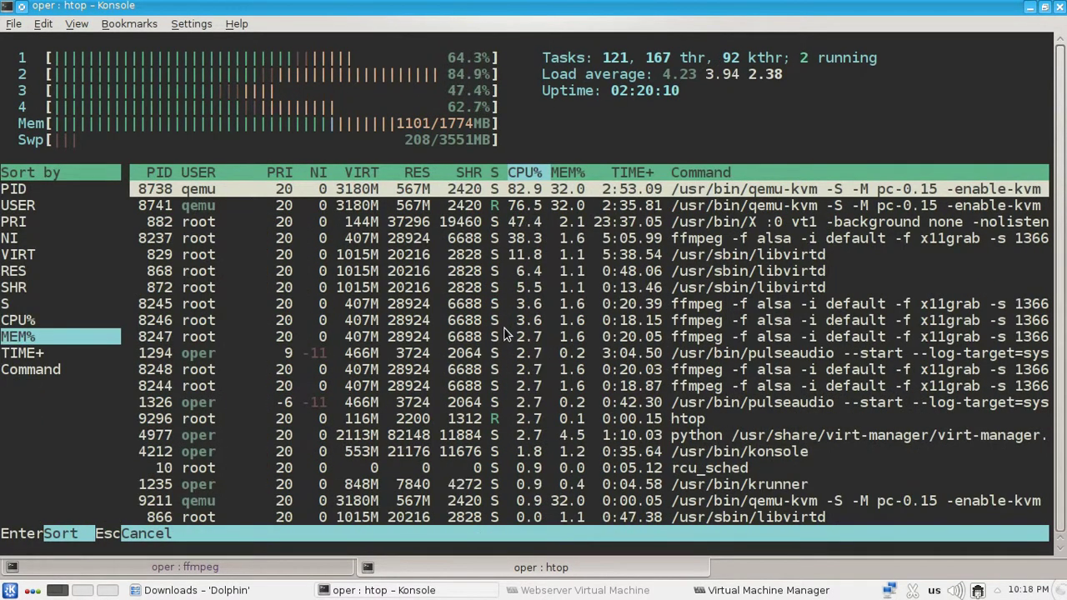
key(Down)
key(Up)
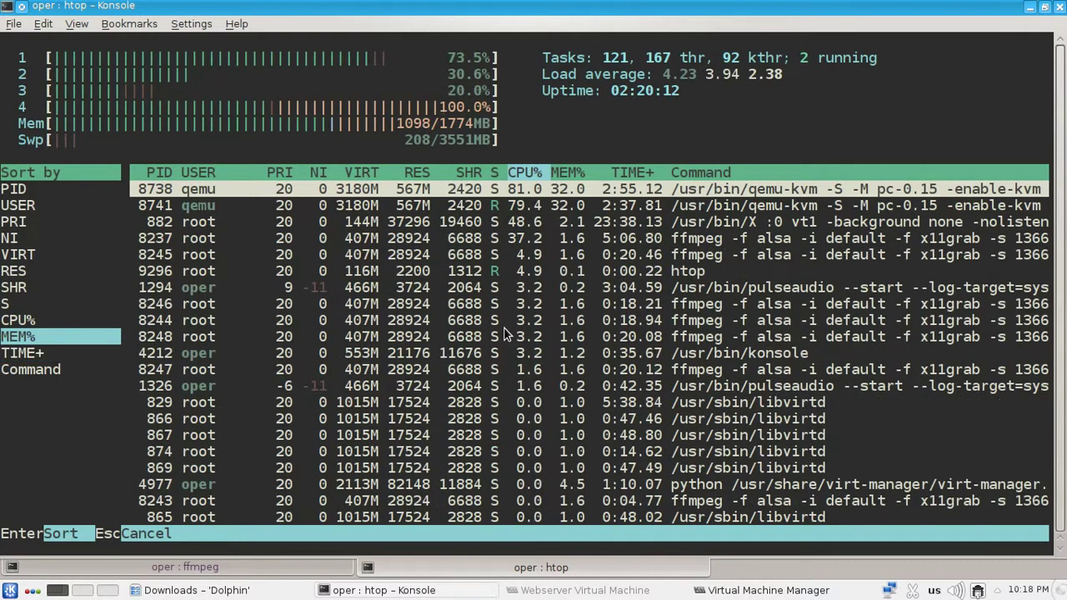
key(Return)
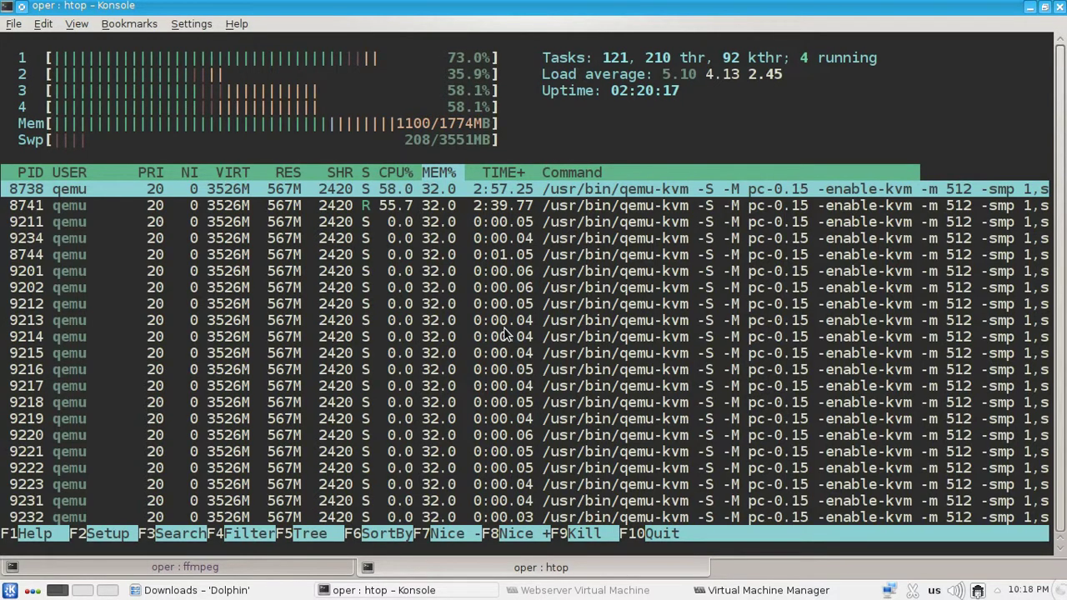
Step: Strace qemu process 8738, pause the trace to read it, and close it
key(s)
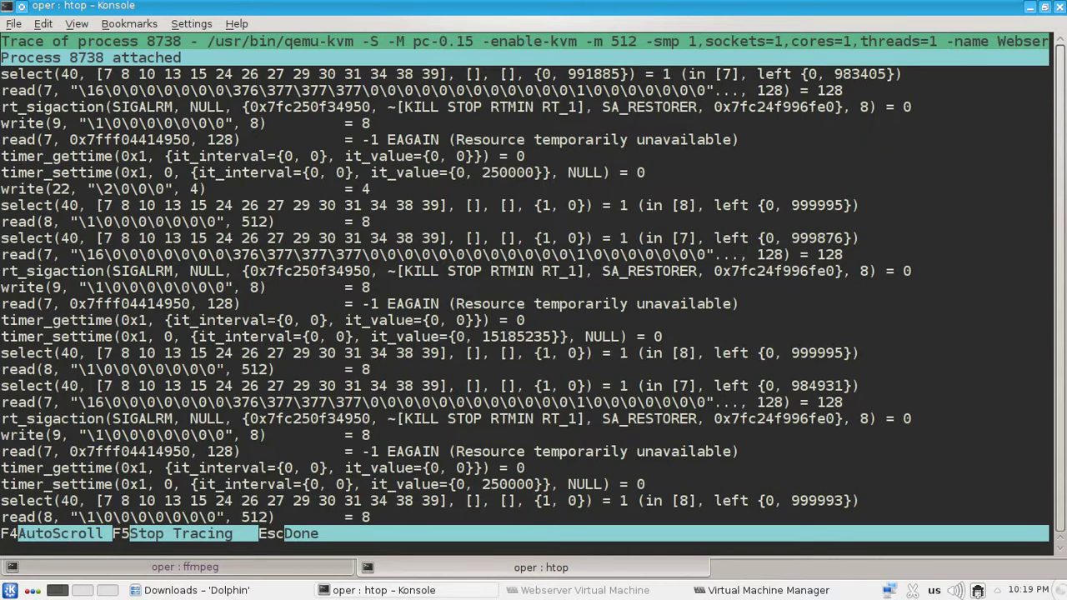
key(F5)
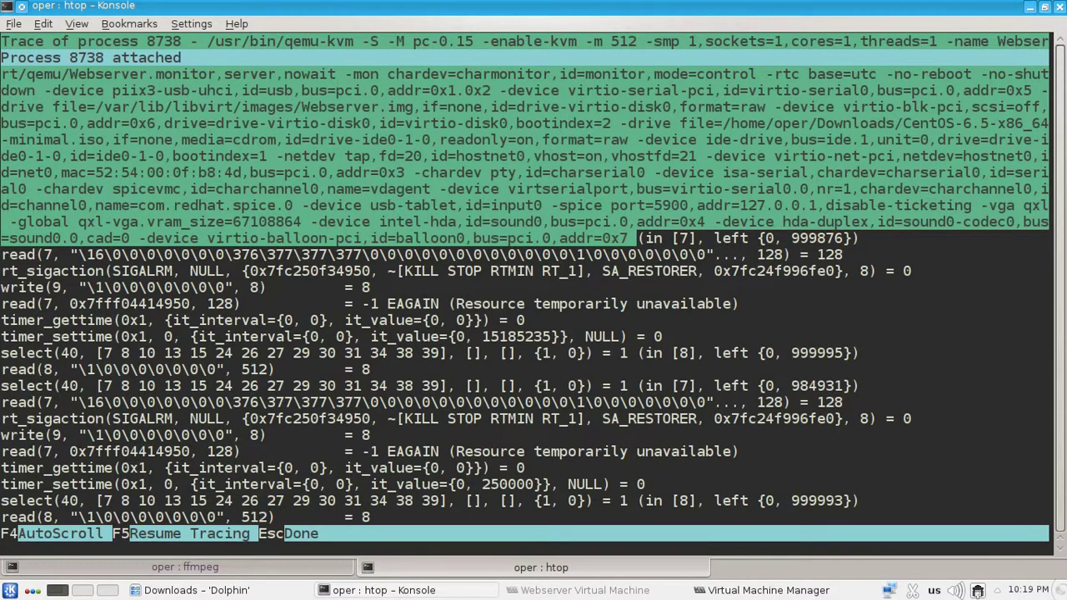
key(Escape)
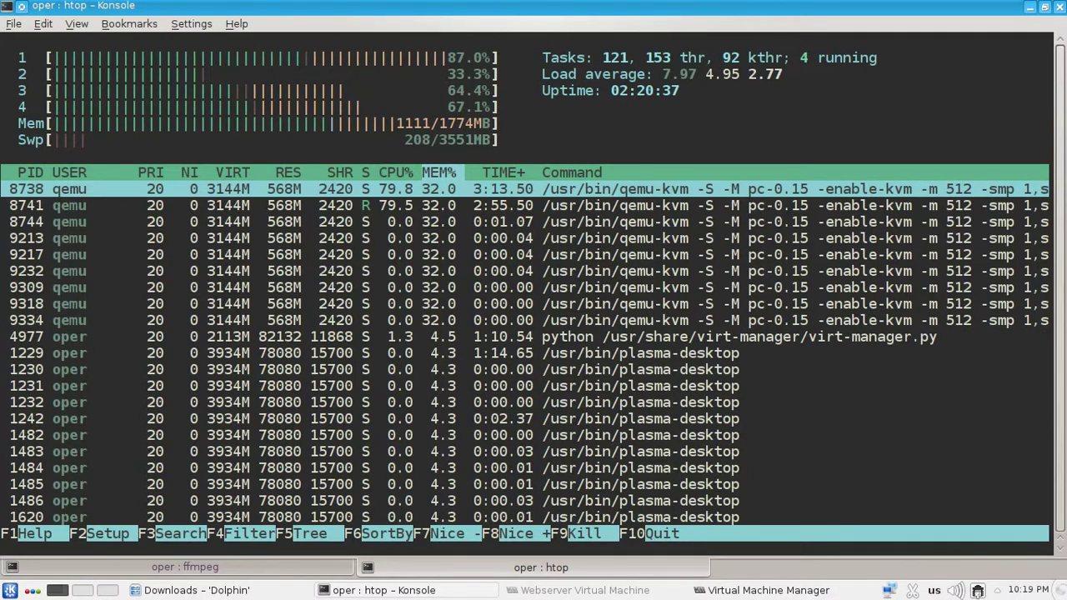
Step: Glance at the finished VM installation, minimize it, and quit htop to the bash prompt
click(595, 591)
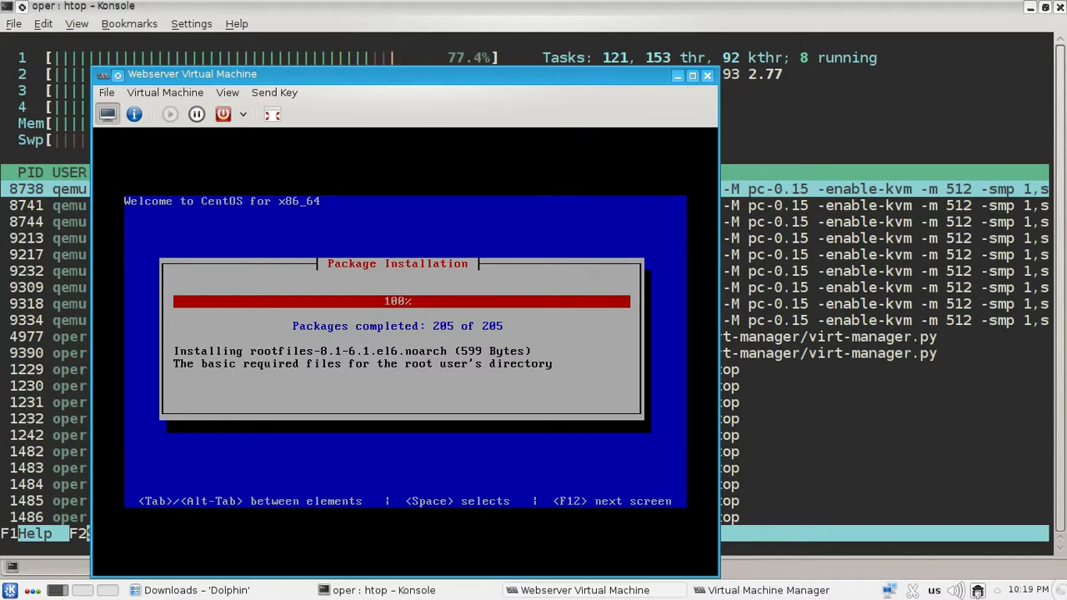
click(677, 75)
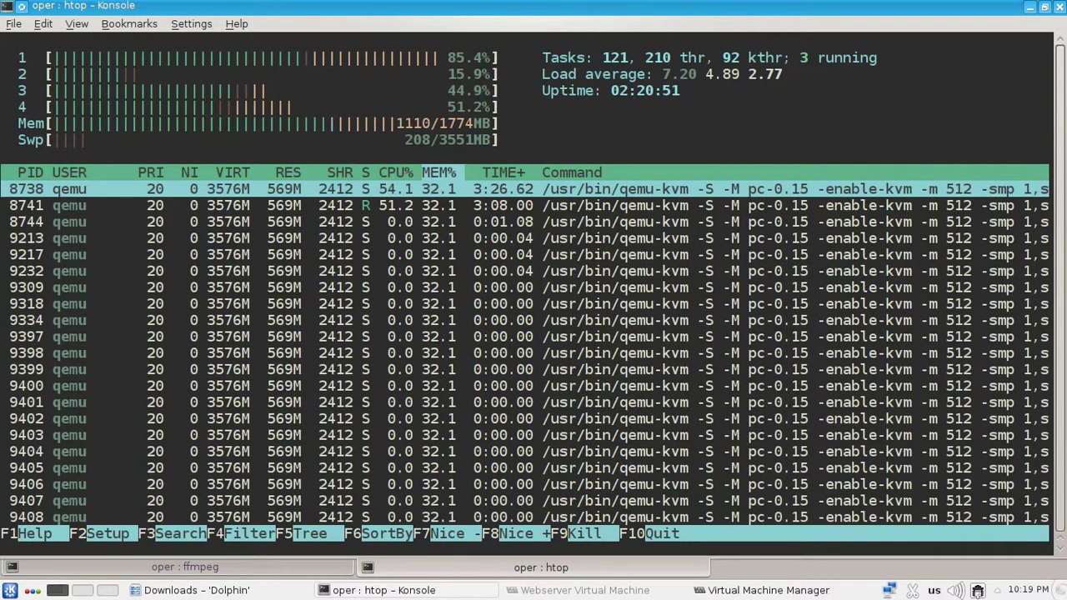
key(q)
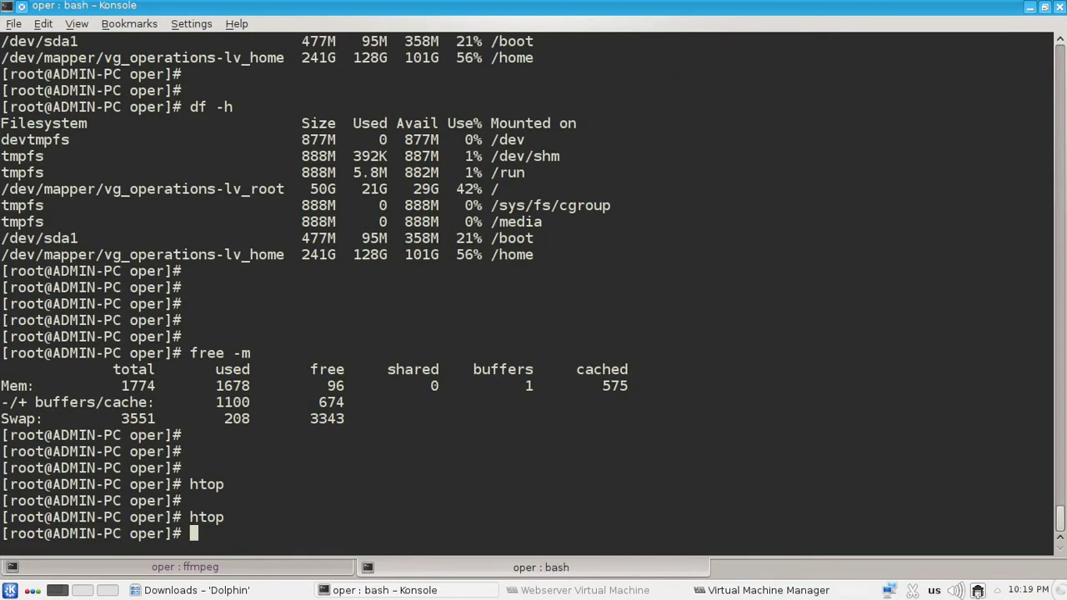
Step: Minimize the VM window and list the home folder with ls
click(599, 589)
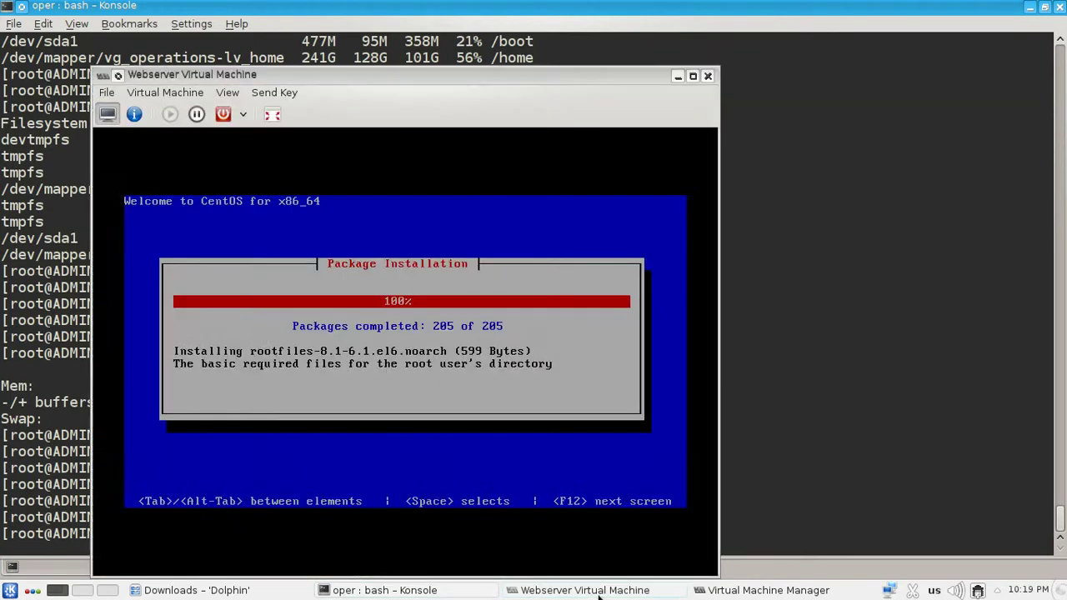
click(676, 76)
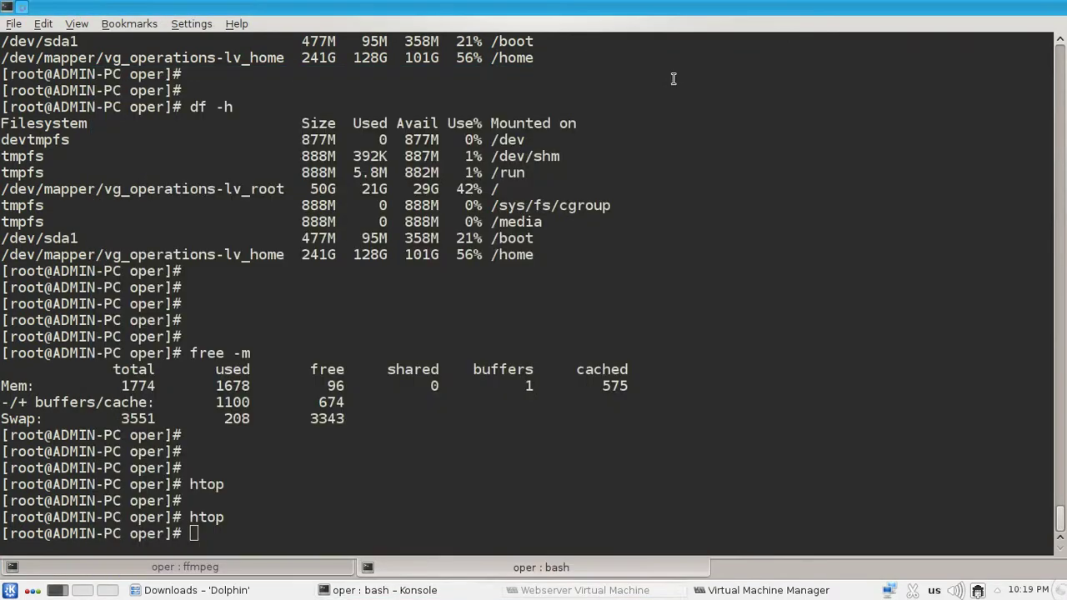
key(Return)
key(Return)
text(ls)
key(Return)
Step: Run sl, which reports command not found, and start yum install sl
text(sl)
key(Return)
key(Return)
key(Return)
key(Return)
key(Return)
key(Return)
key(Return)
key(Return)
key(Return)
key(Return)
key(Return)
key(Return)
key(Return)
key(Return)
key(Return)
key(Return)
key(Return)
key(Return)
key(Return)
key(Return)
key(Return)
key(Return)
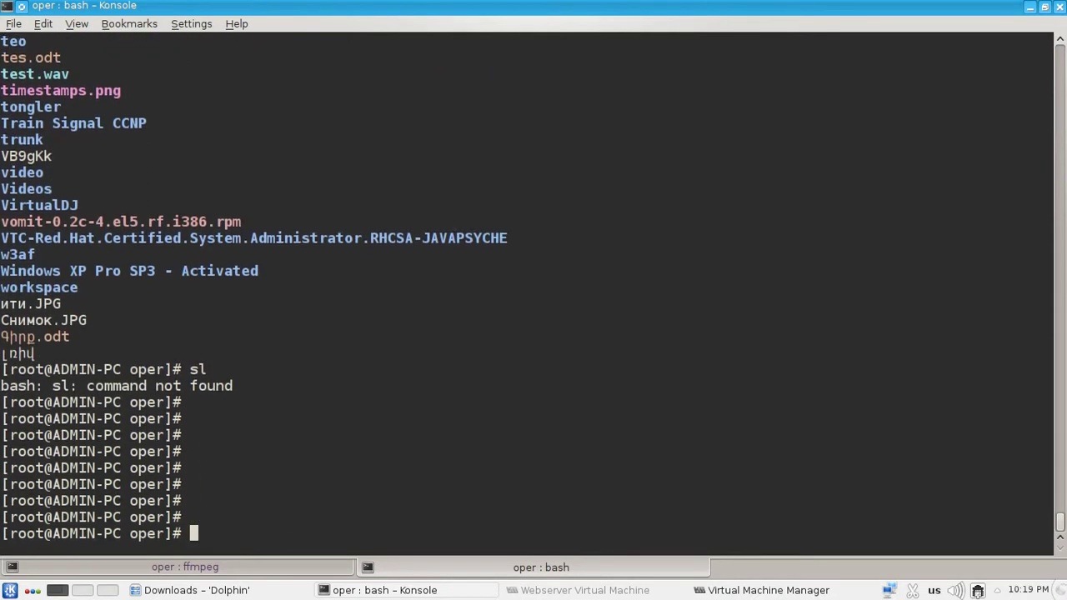
text(yum install sl)
key(Return)
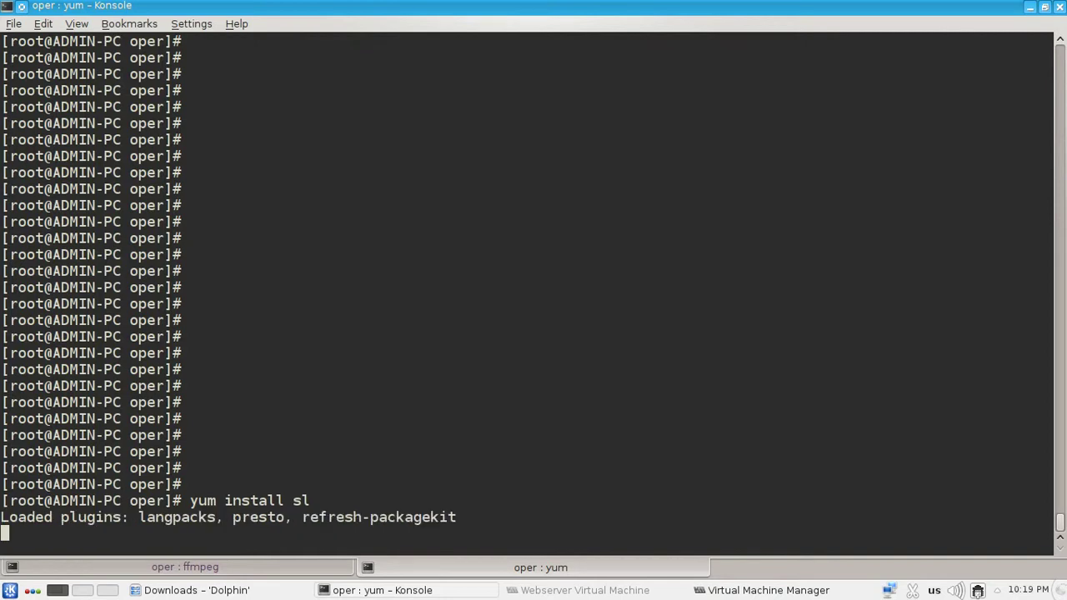
Step: Switch between the VM window and the yum terminal to check progress, minimizing Virtual Machine Manager
key(alt+Tab)
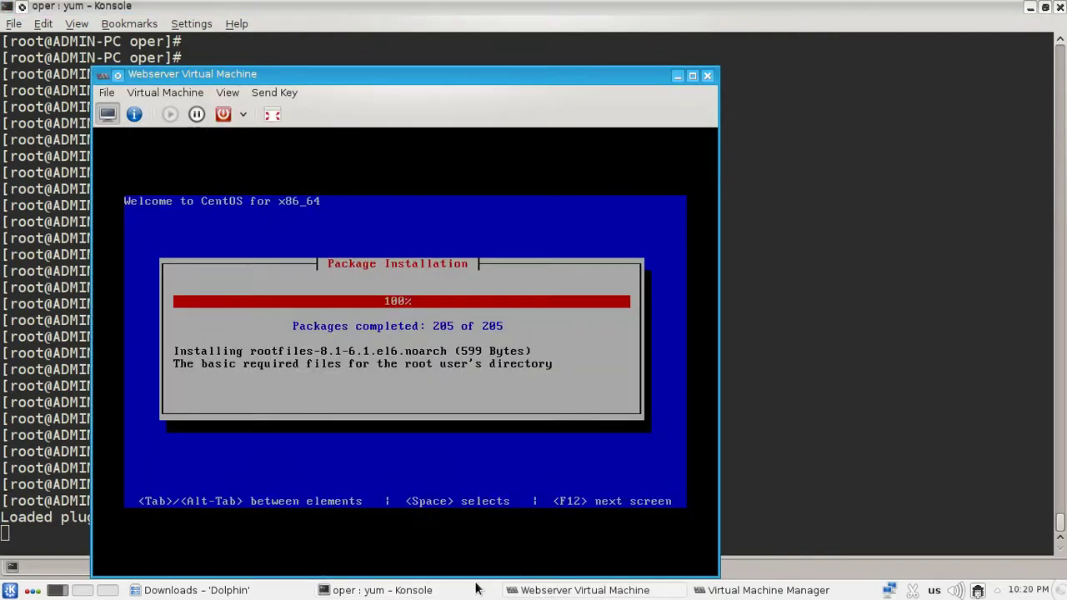
key(alt+Tab)
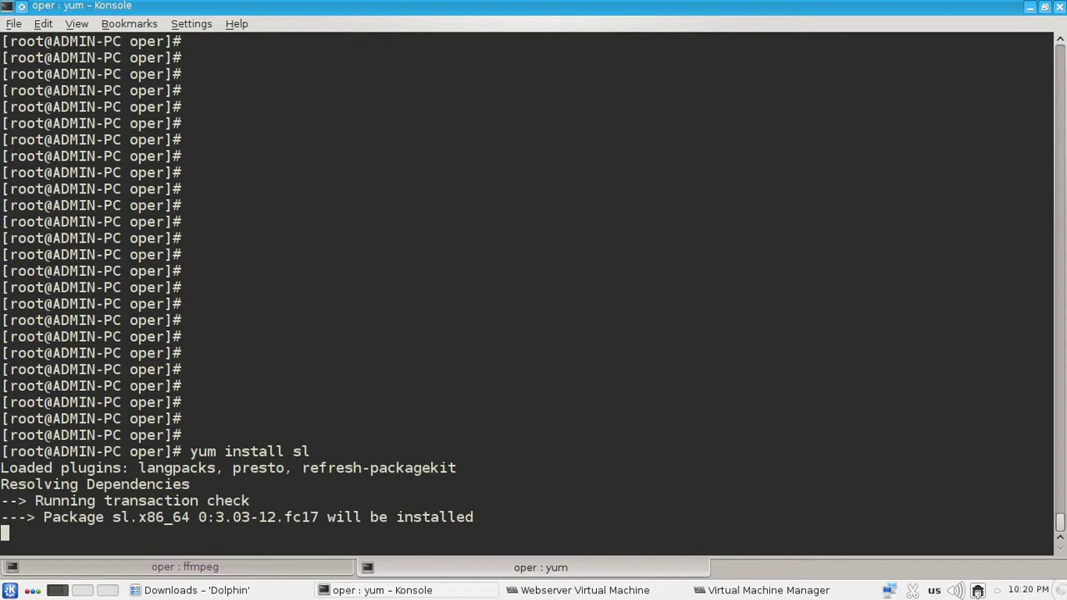
click(614, 590)
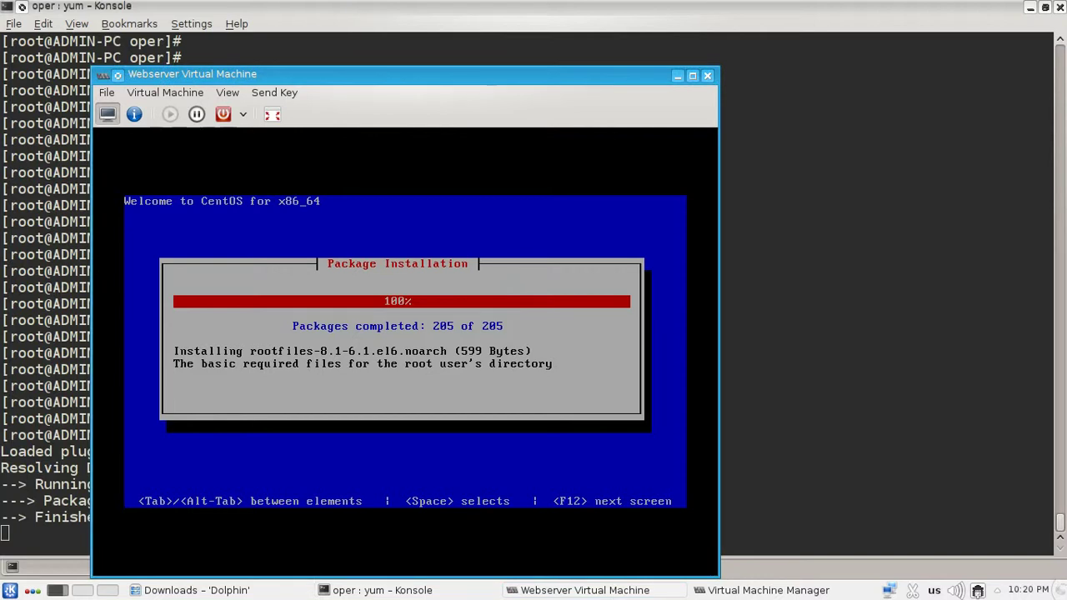
click(417, 590)
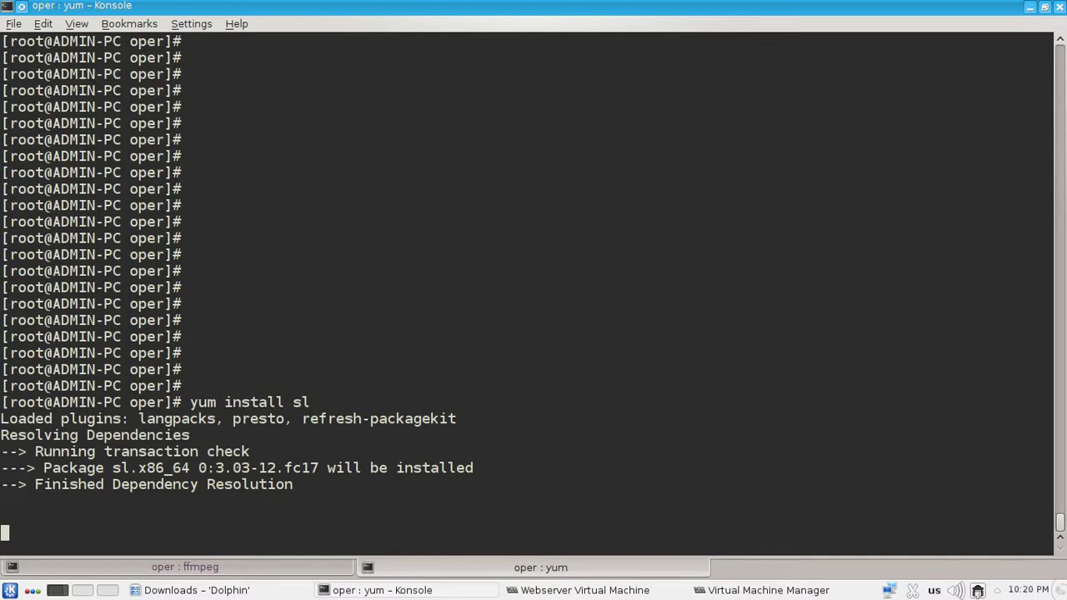
click(583, 592)
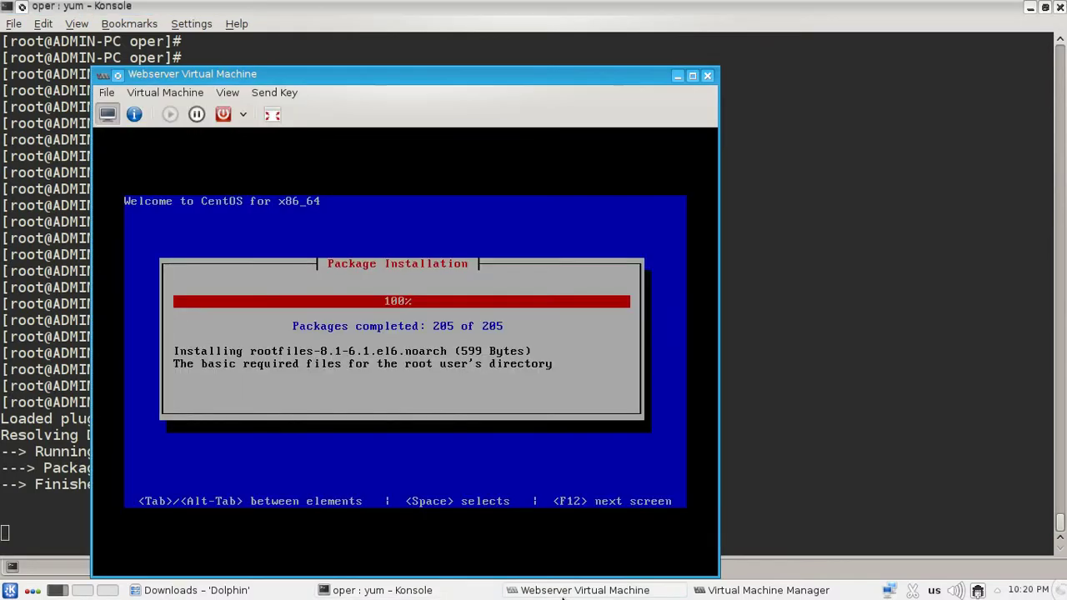
click(584, 592)
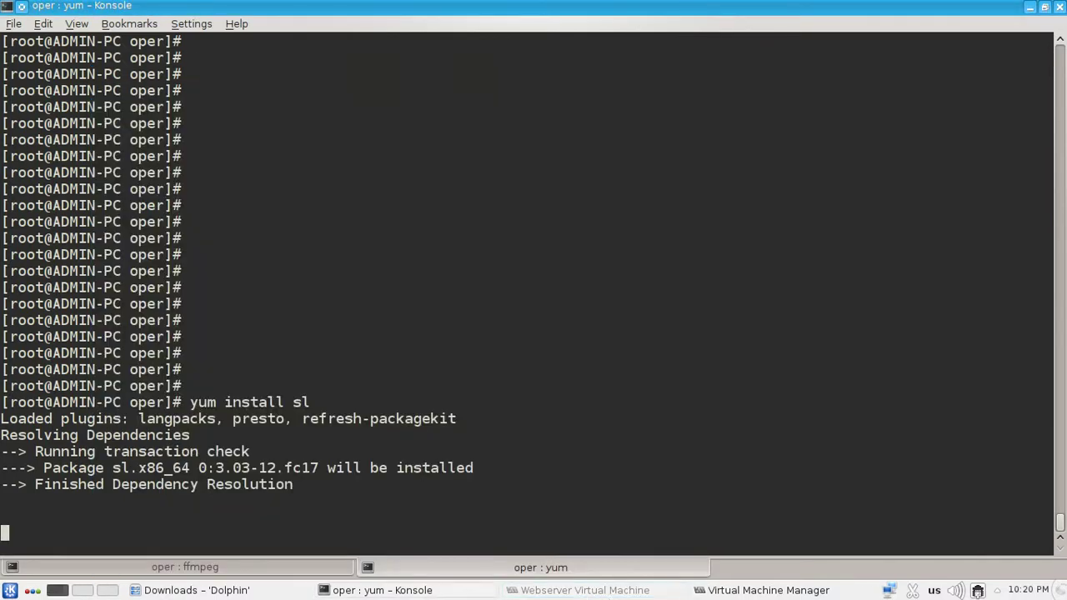
click(755, 595)
click(756, 595)
Step: Maximize then minimize the Webserver VM window, and peek at the ffmpeg tab before returning to yum
click(647, 590)
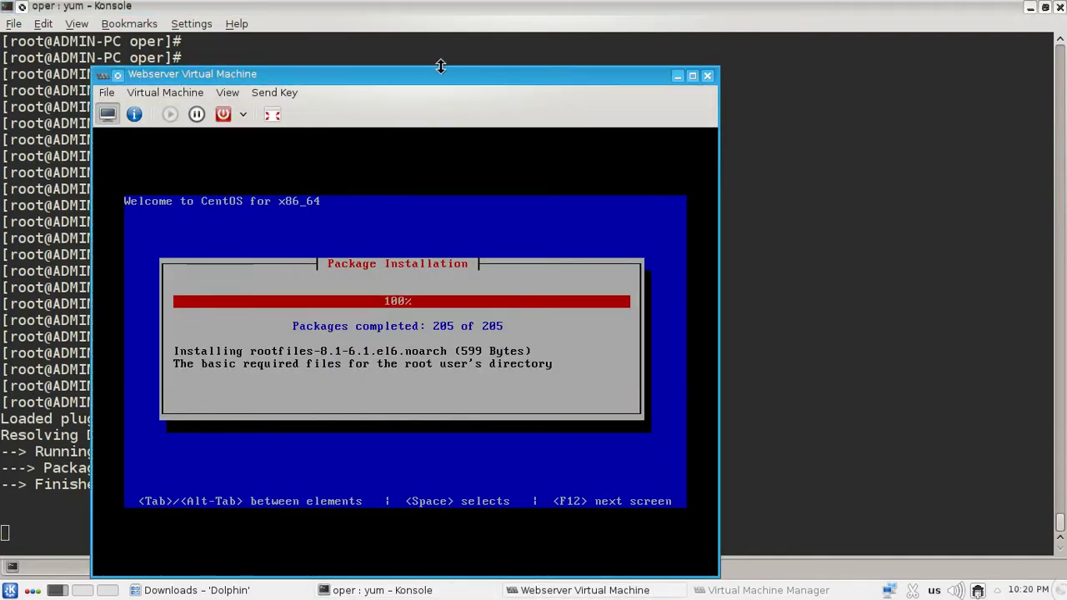
double_click(451, 79)
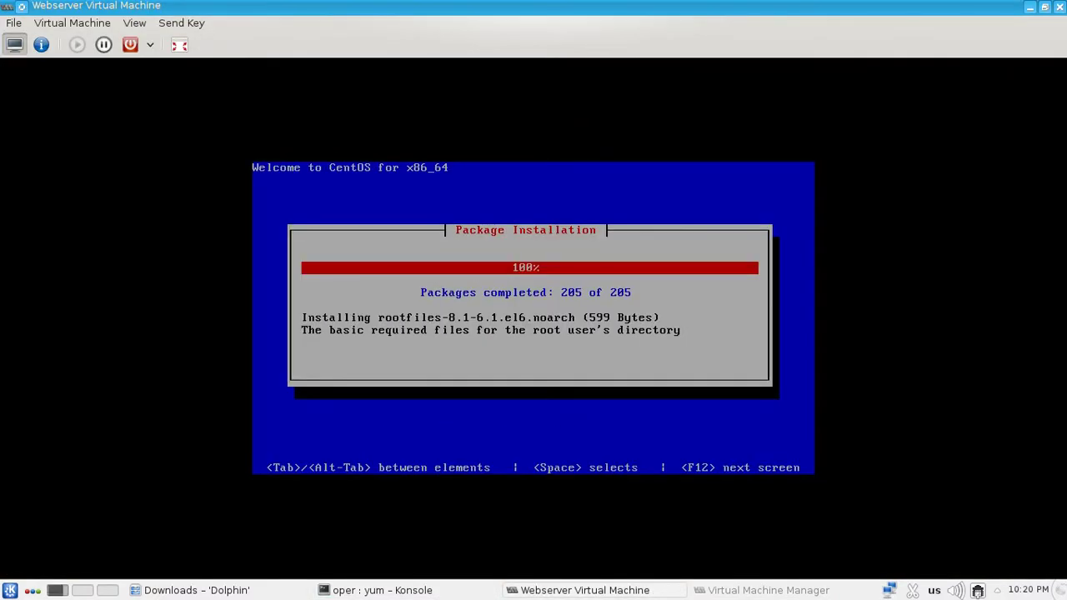
click(1030, 6)
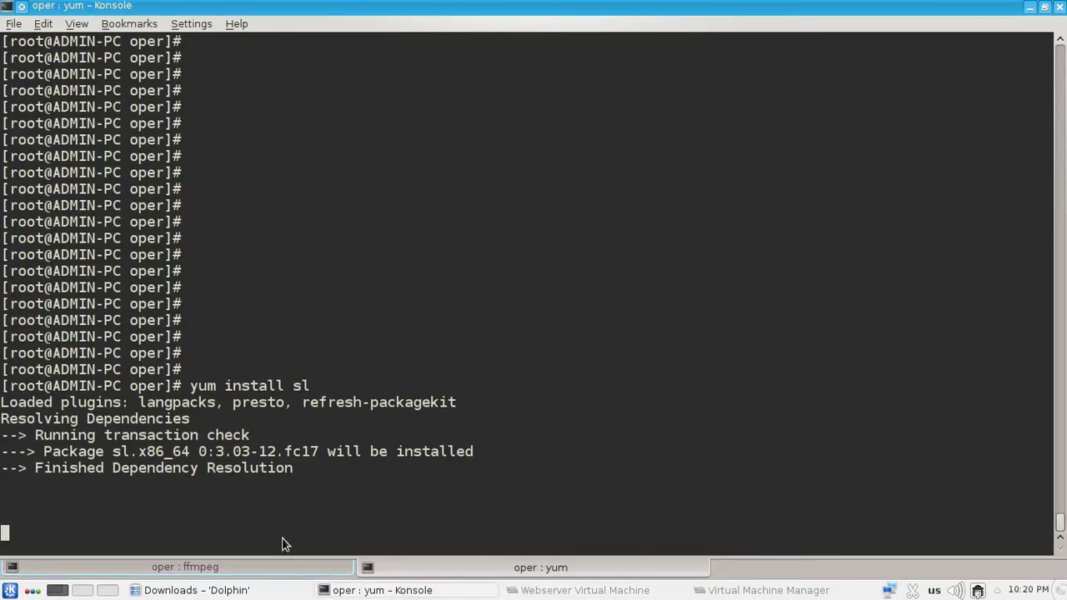
click(284, 567)
click(433, 568)
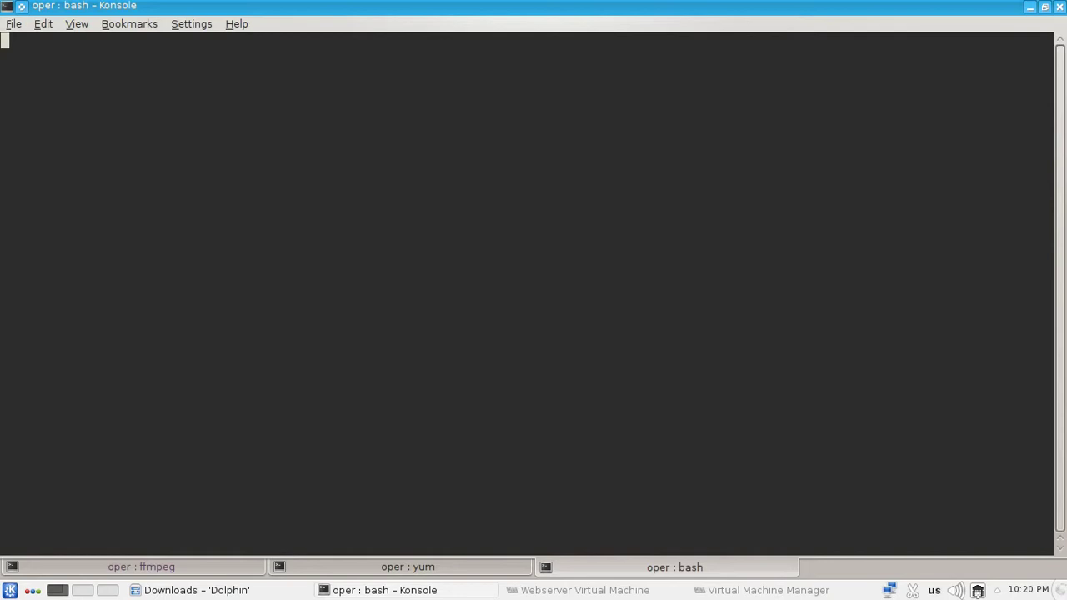
Step: Run htop in the new tab and switch back to the yum tab
text(htop)
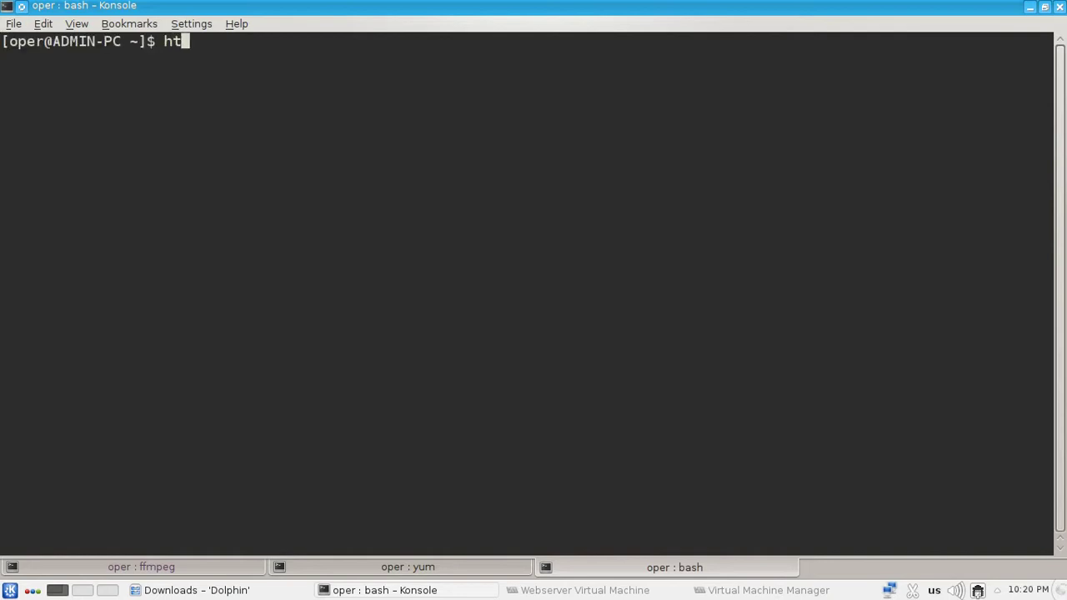
key(Return)
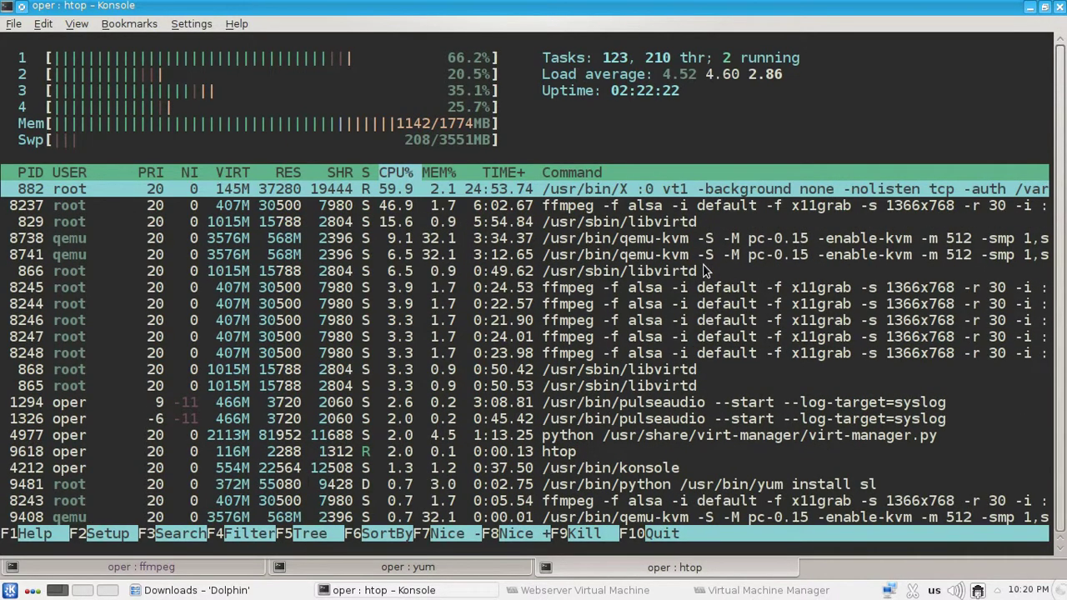
click(439, 570)
Step: Minimize Konsole, close the Downloads folder window, and bring the Webserver console forward
click(430, 588)
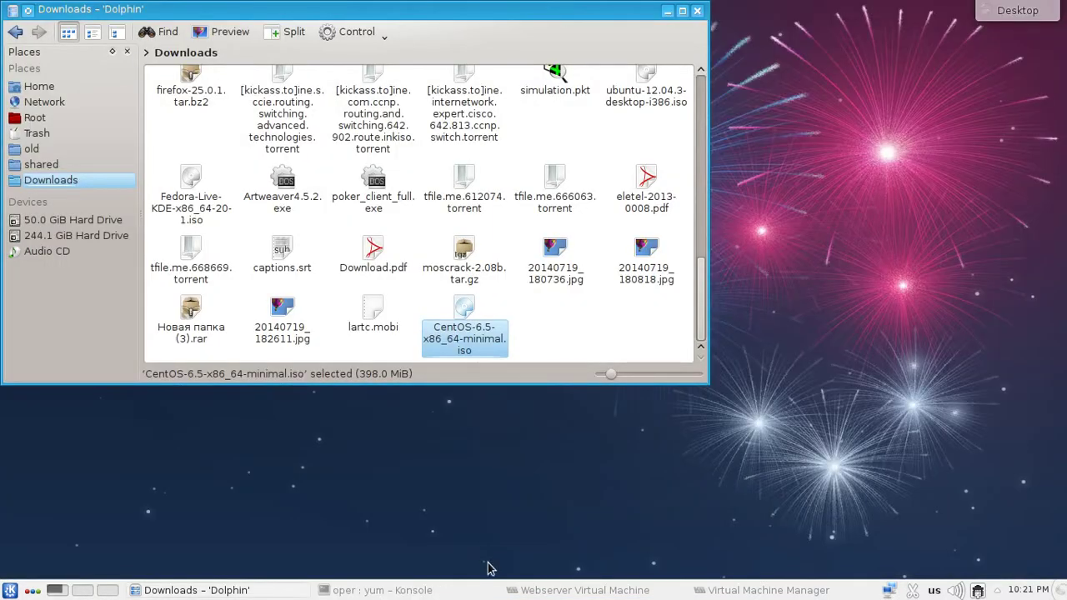
click(698, 12)
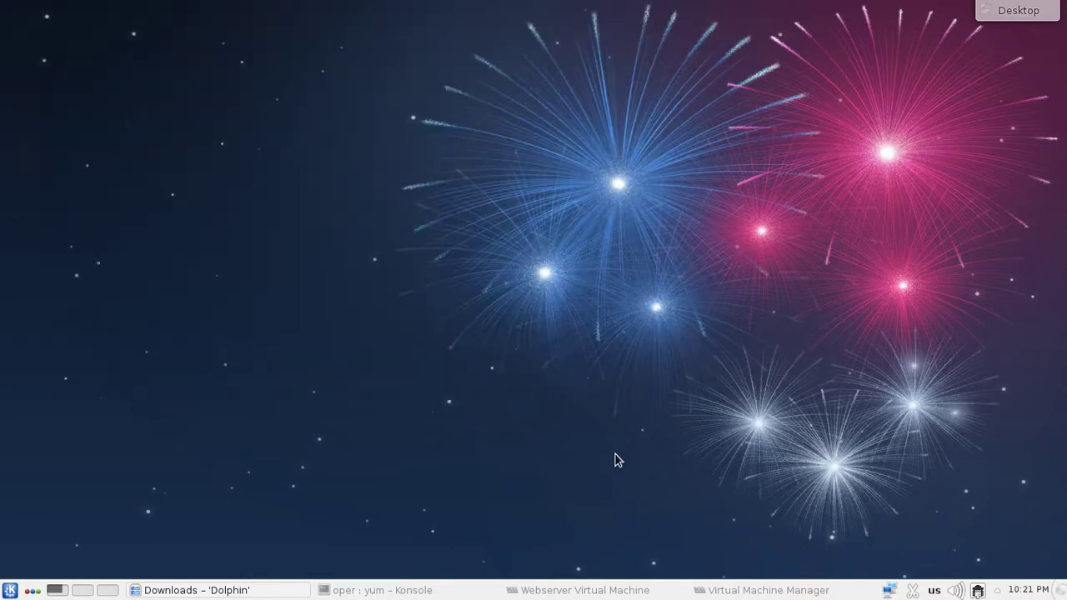
click(614, 589)
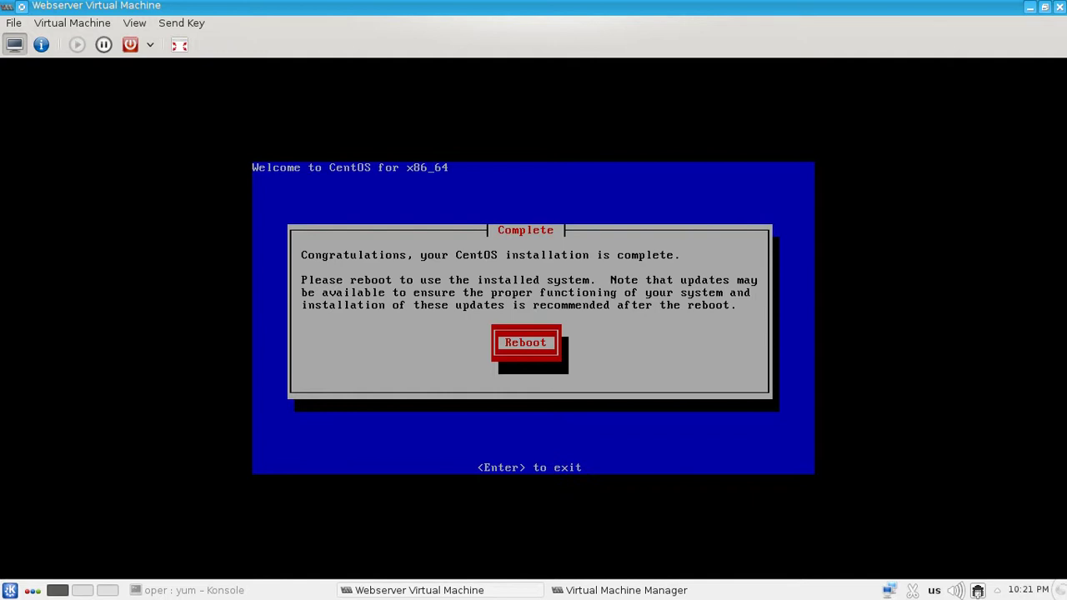
Step: Reboot the Webserver VM from the installer's Complete dialog and switch back to Konsole
key(Return)
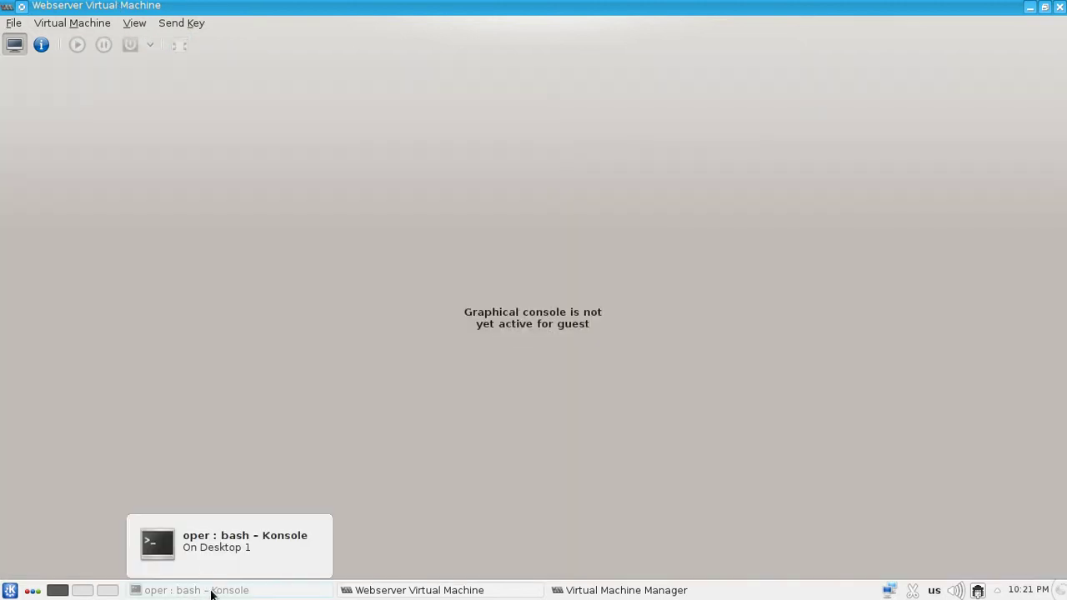
click(212, 591)
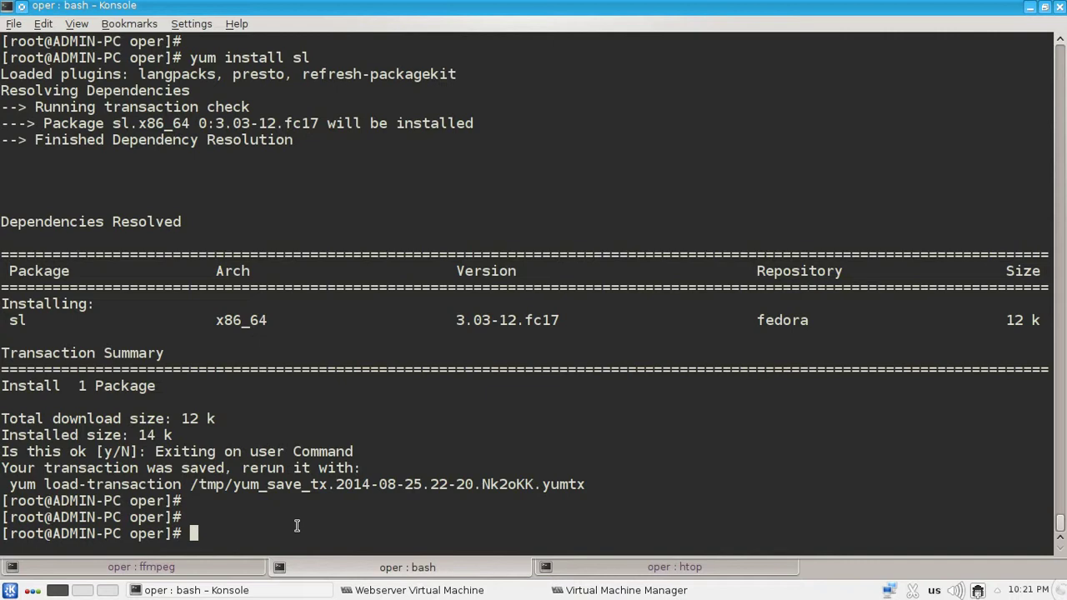
Step: Start installing the sl package in Konsole with 'yum install sl'
text(yum install sl)
key(Return)
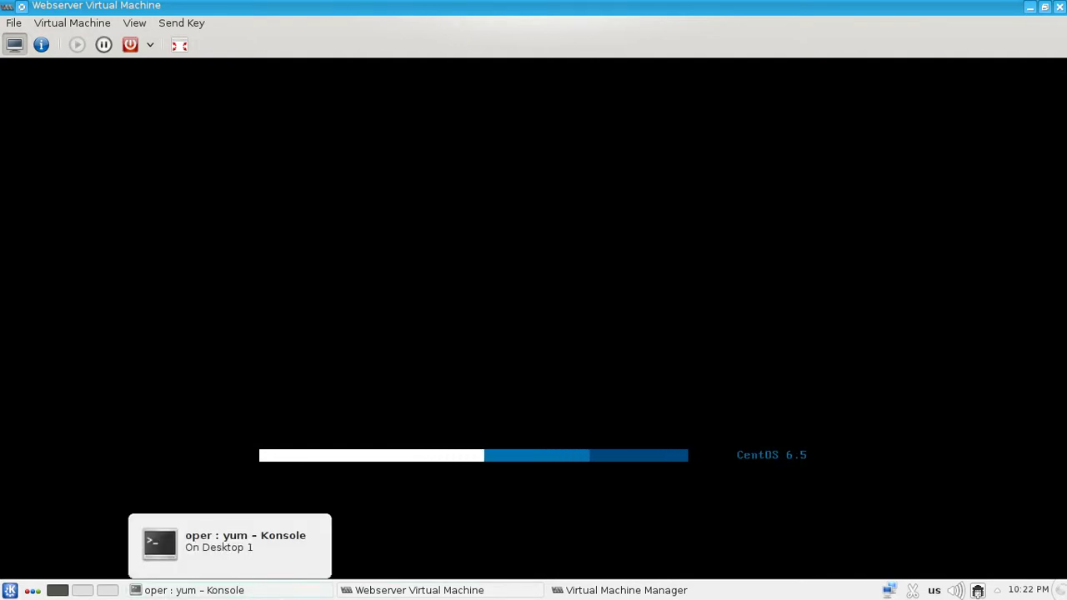
Step: Log in to the Webserver VM console as root
key(alt+Tab)
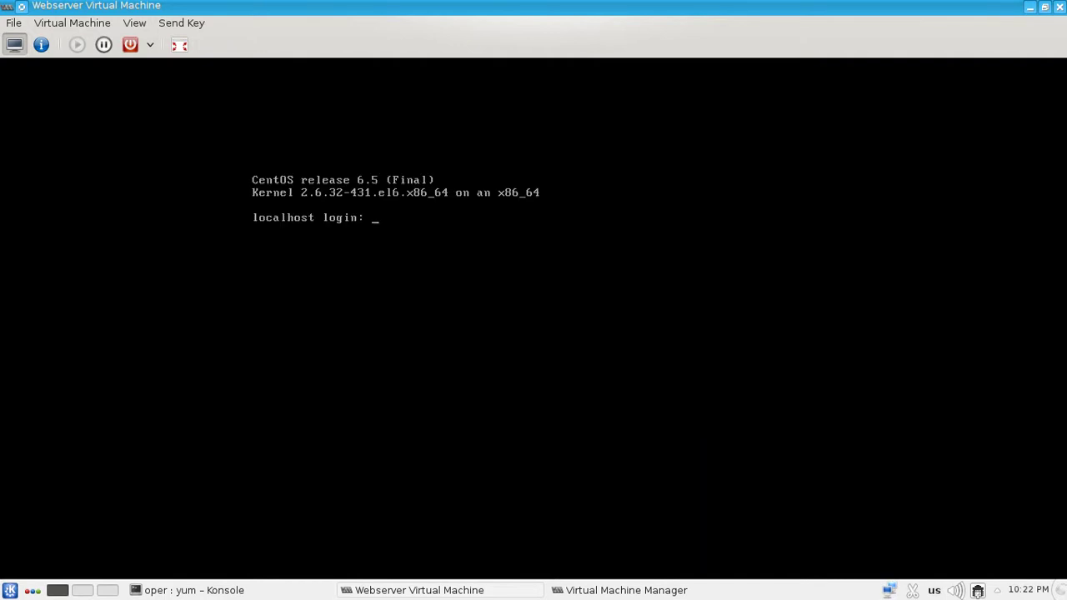
text(root)
key(Return)
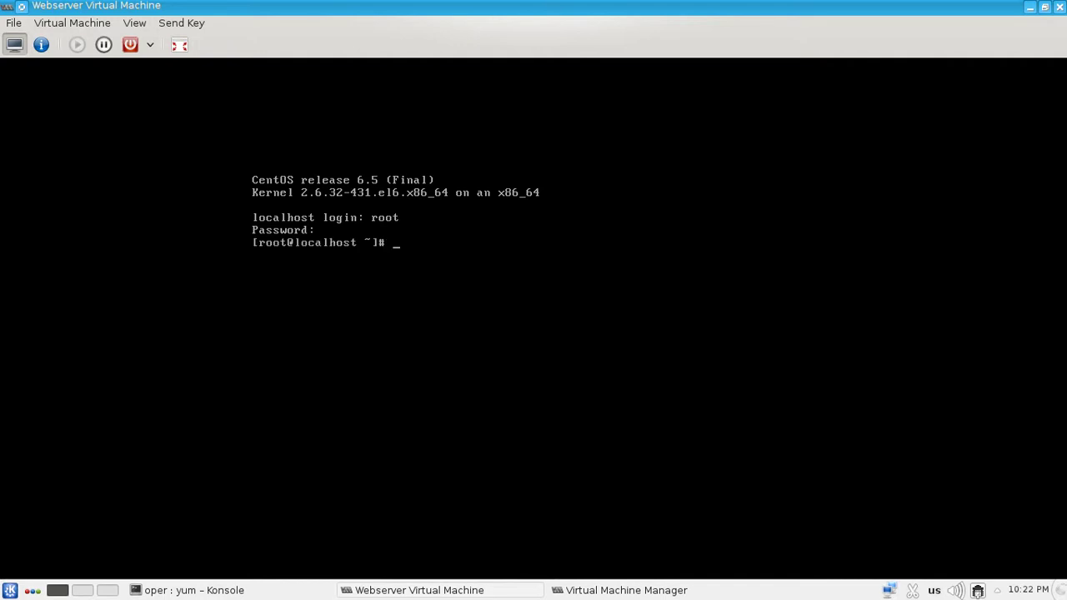
Step: Check the guest's memory with 'free -m', showing 490 MB total and 369 MB free
key(Return)
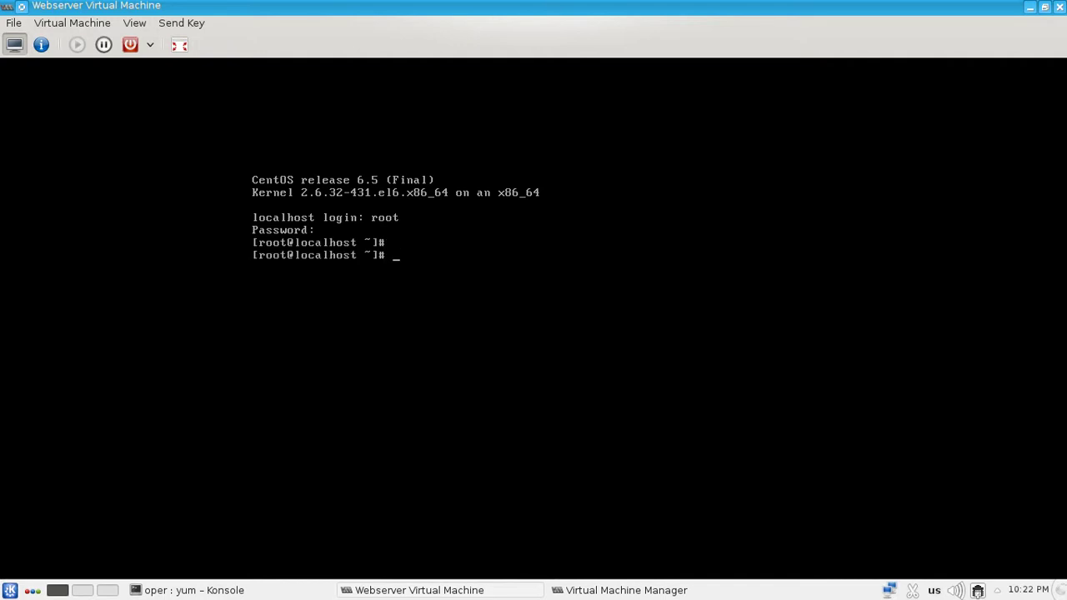
text(free 0m)
key(Return)
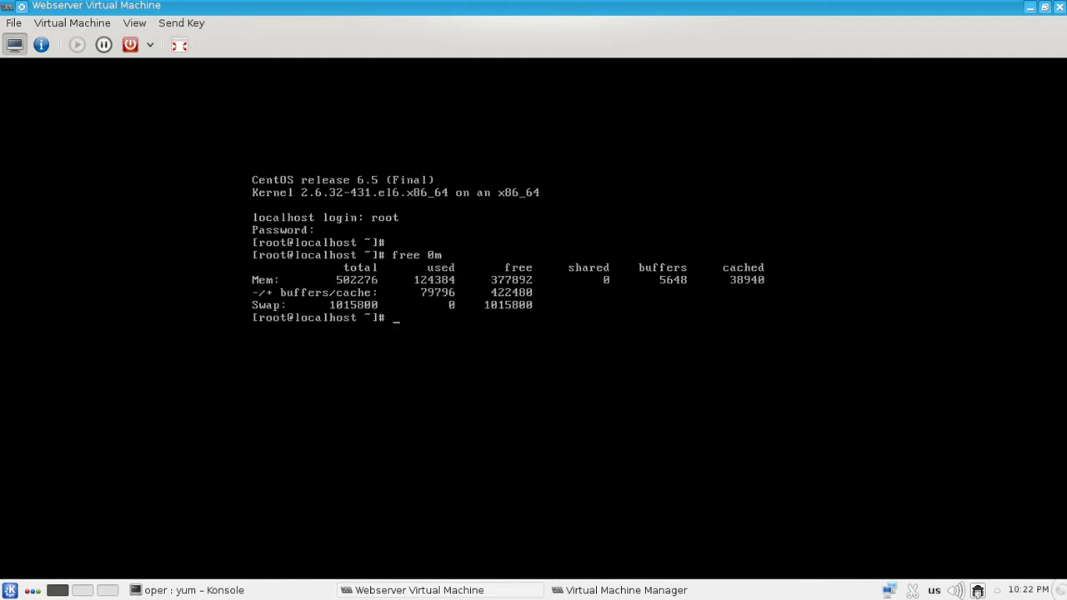
key(Return)
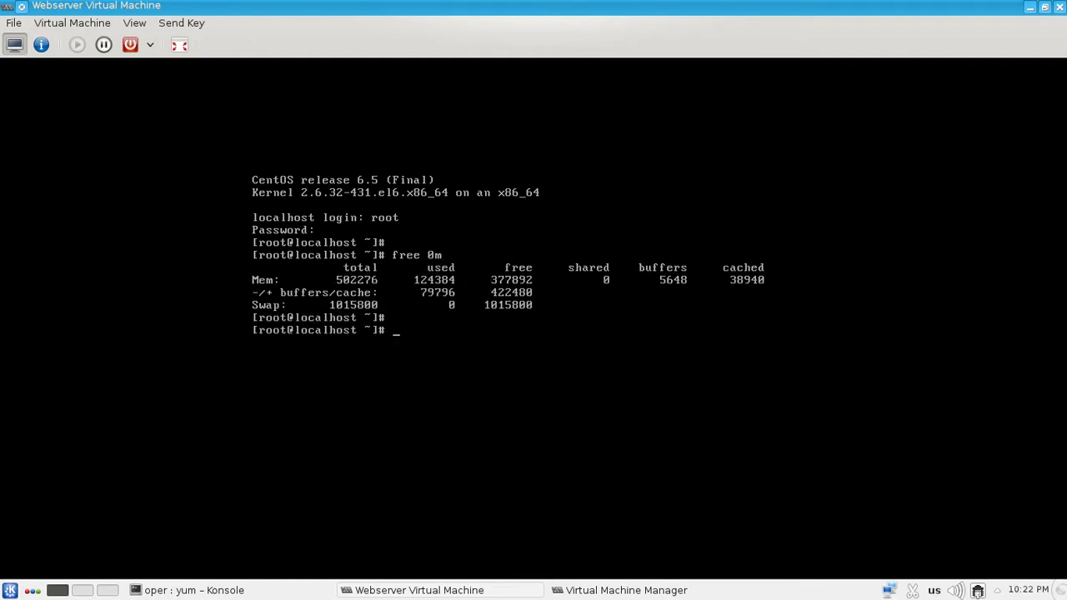
text(free -m)
key(Return)
key(Return)
key(Return)
key(Return)
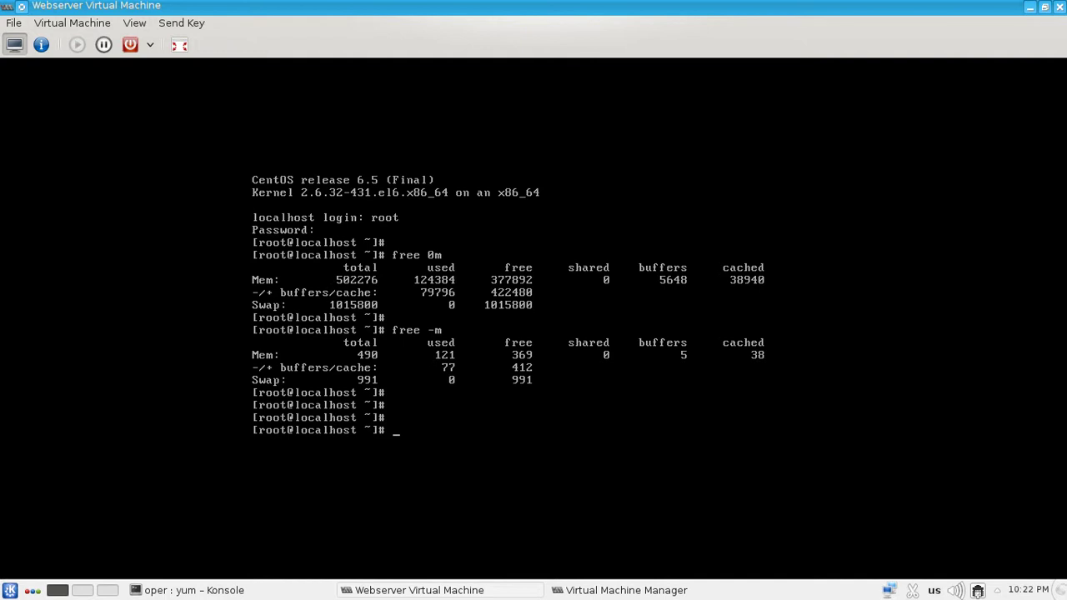
Step: Review the guest's running processes in top, then quit back to the root prompt
key(Return)
key(Return)
text(top)
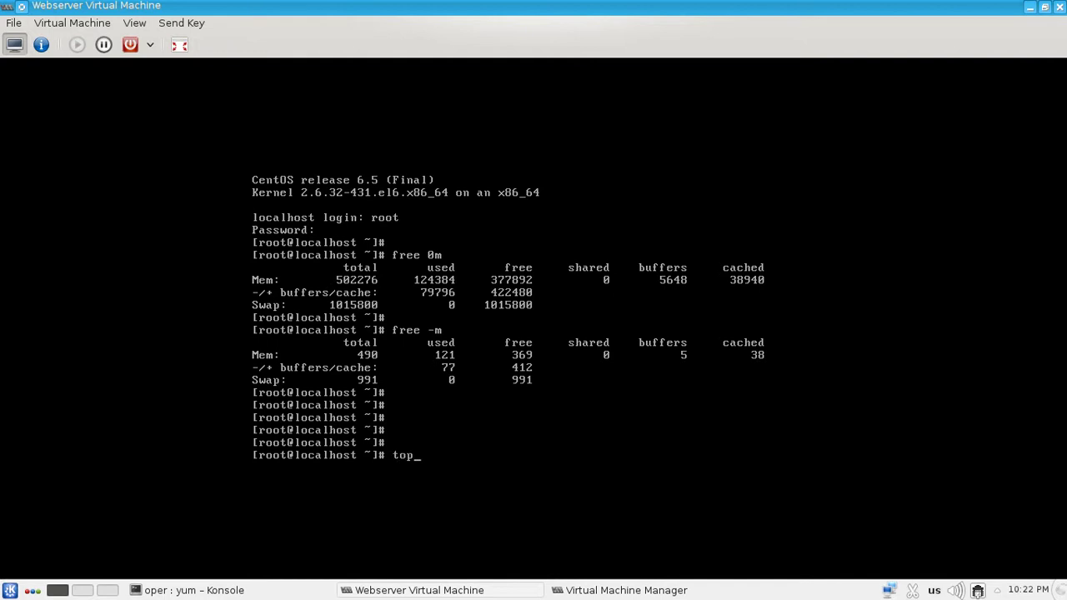
key(Return)
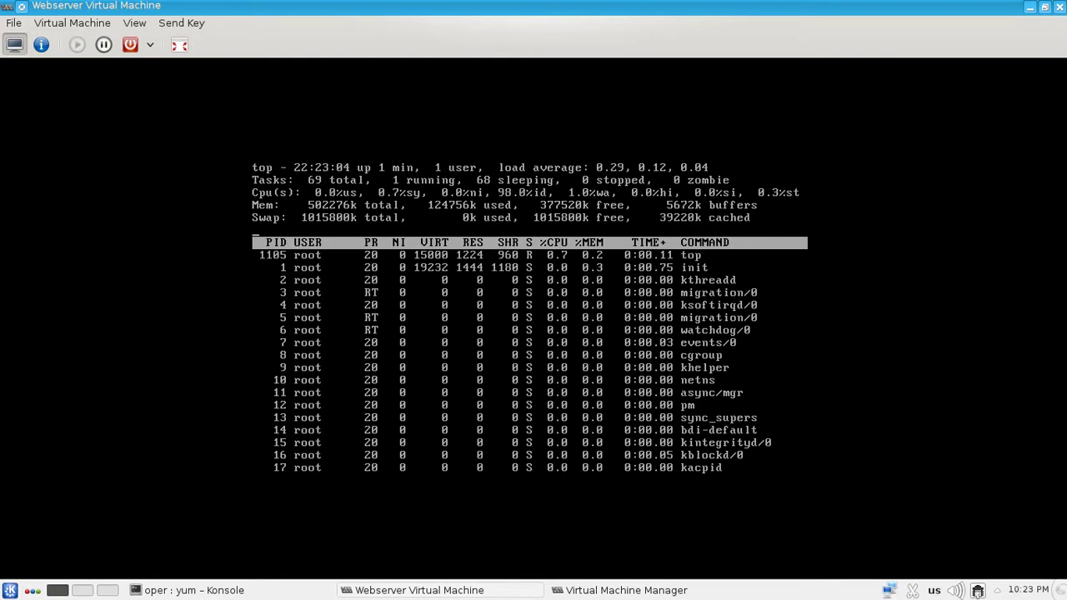
key(q)
key(Return)
key(Return)
key(Return)
key(Return)
key(Return)
key(Return)
key(Return)
key(Return)
key(Return)
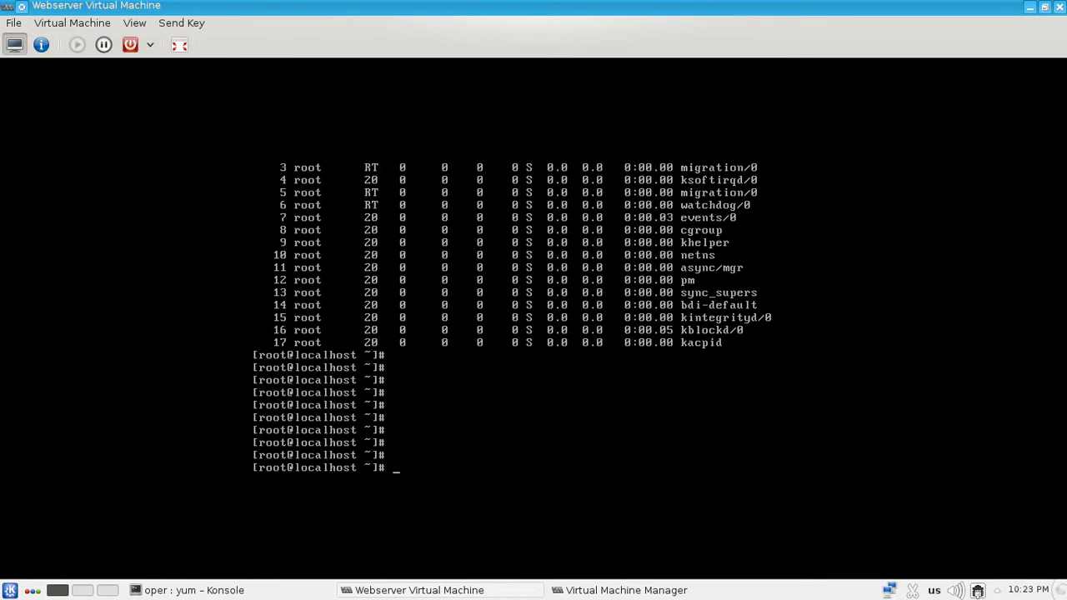
key(Return)
key(Return)
key(Return)
key(Return)
key(Return)
key(Return)
key(Return)
key(Return)
key(Return)
key(Return)
key(Return)
key(Return)
key(Return)
key(Return)
key(Return)
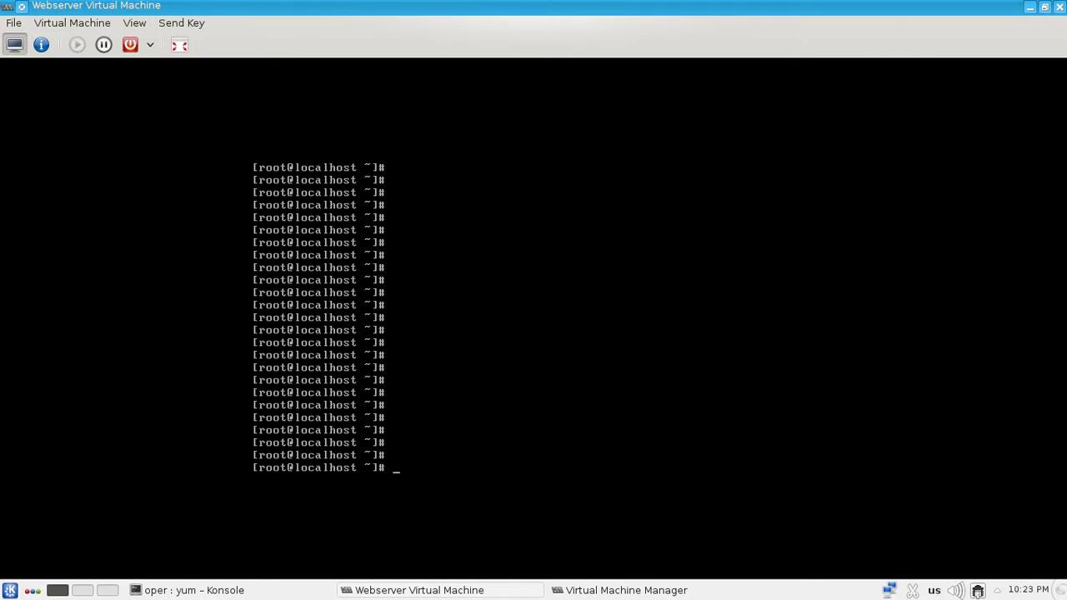
Step: Try 'mtr 8.8.8.8', 'ping 8.8.8.8' and ifconfig, finding mtr missing and only loopback up
text(mtr 8.8.8.8)
key(Return)
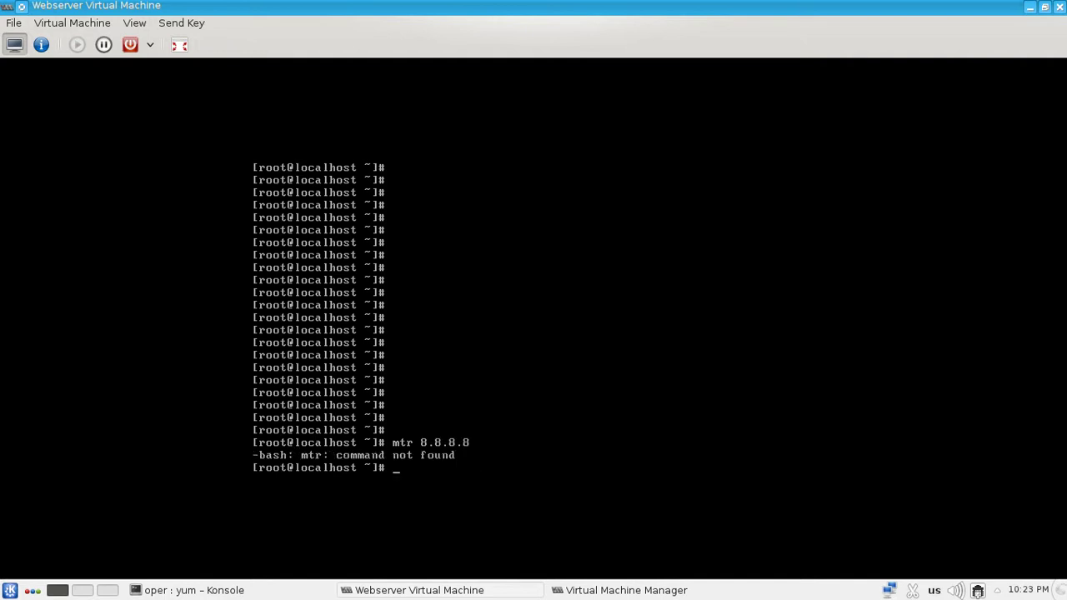
text(ping 8.8.8.8)
key(Return)
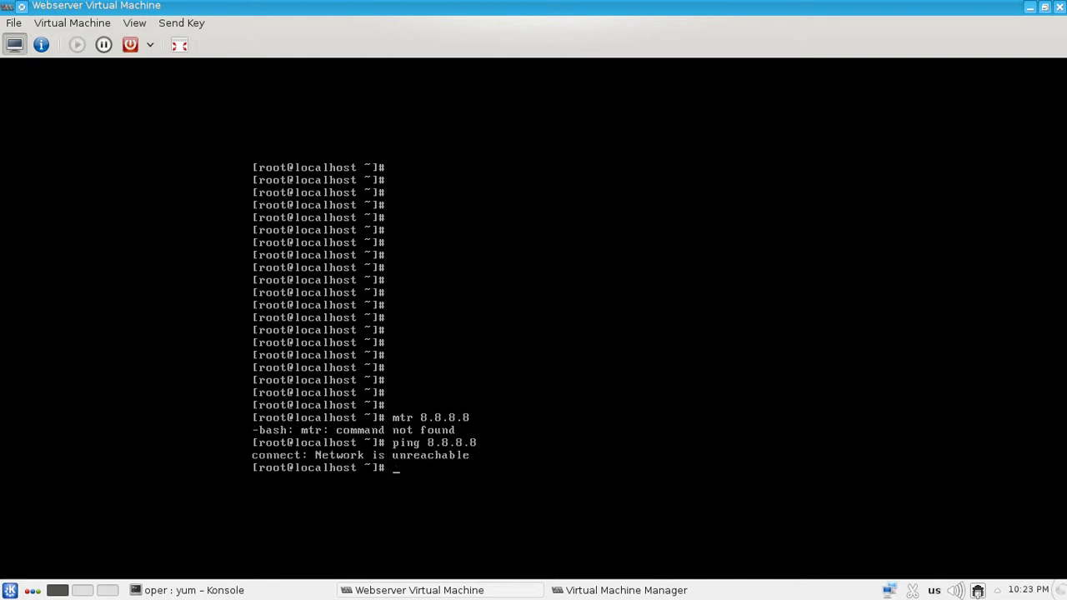
key(Return)
text(ifconfig)
key(Return)
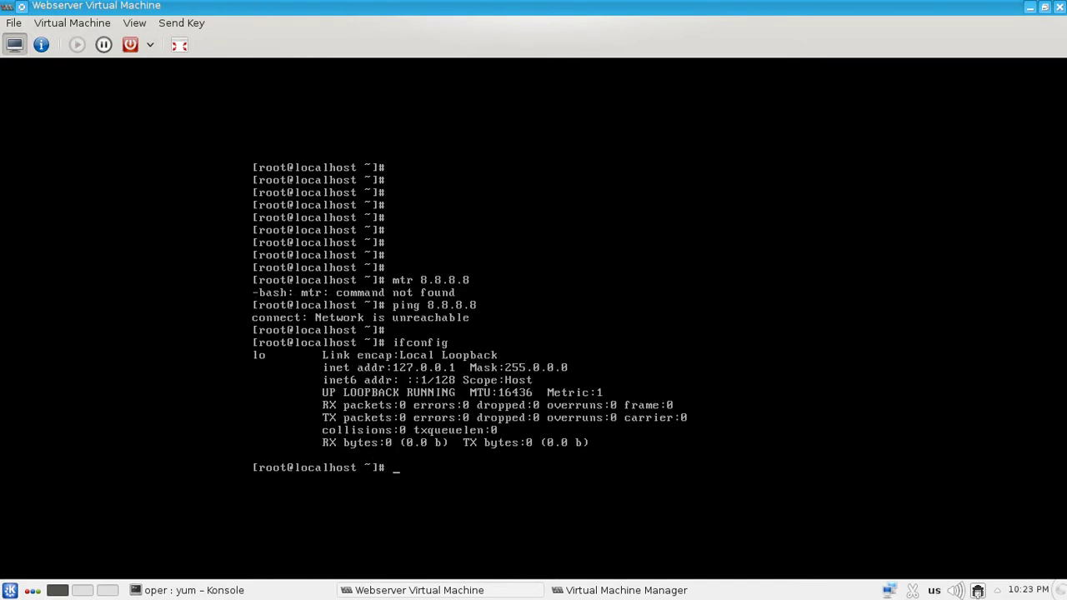
key(Return)
key(Return)
key(Return)
Step: List the files in /etc/sysconfig/network-scripts, which include ifcfg-eth0
text(ifc)
key(BackSpace)
key(BackSpace)
key(BackSpace)
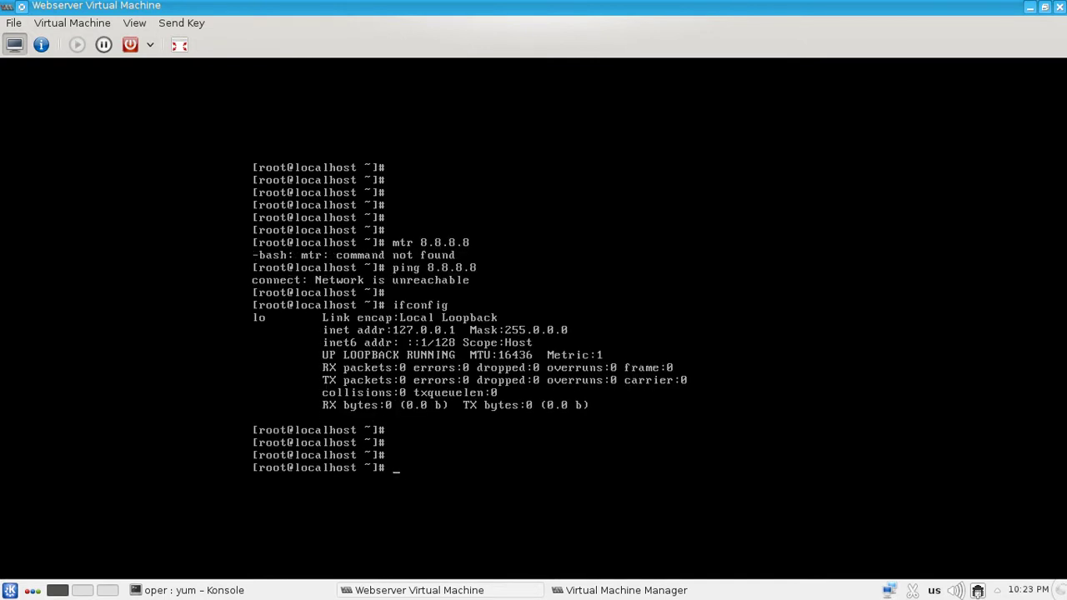
text(cd /etc/sysconfig/network)
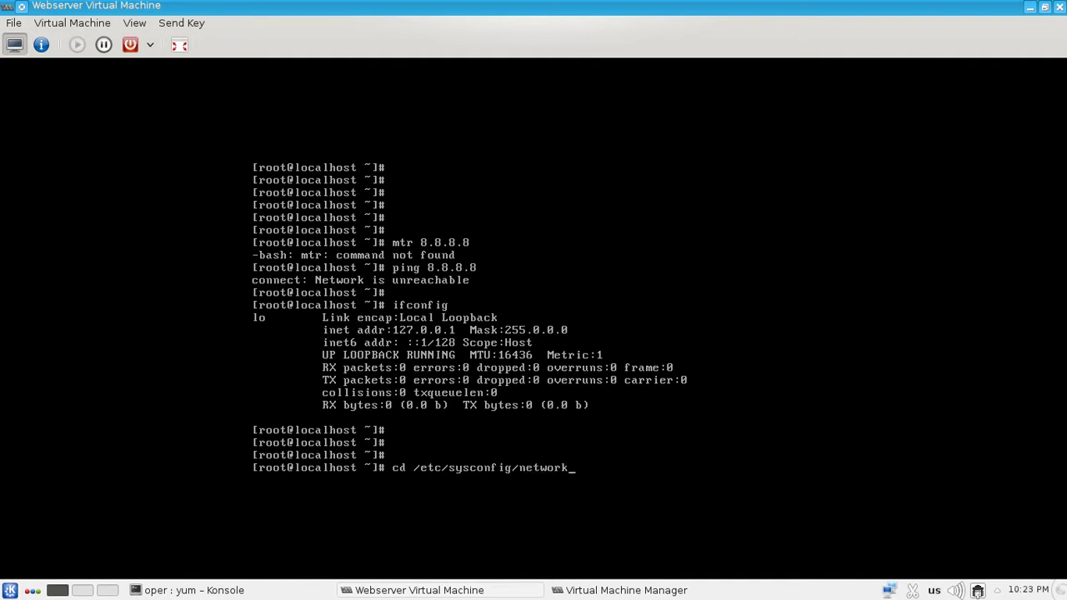
text(-scripts/)
key(Return)
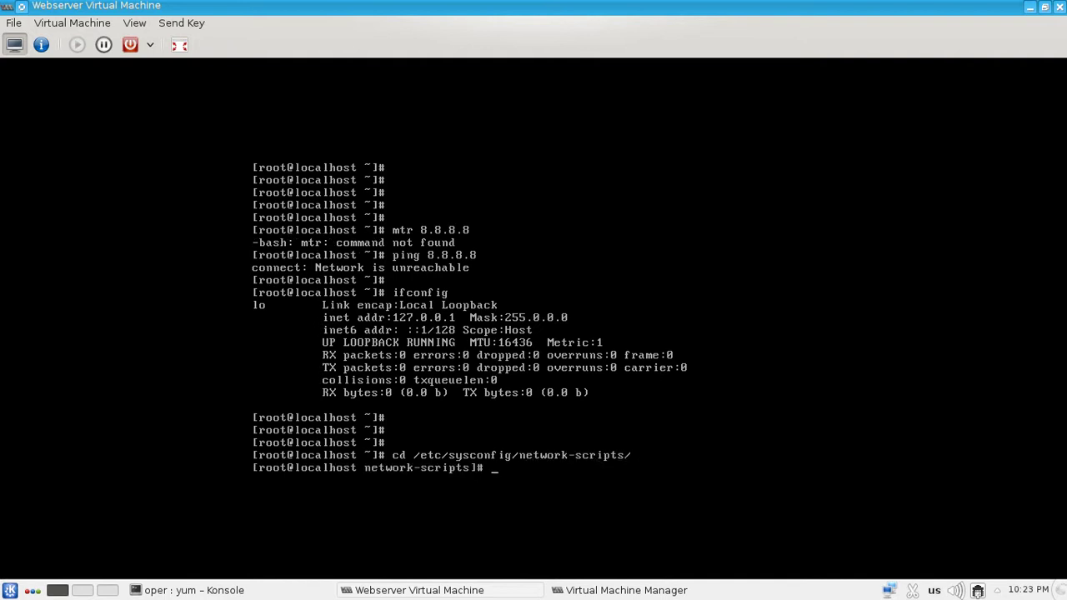
text(ls)
key(Return)
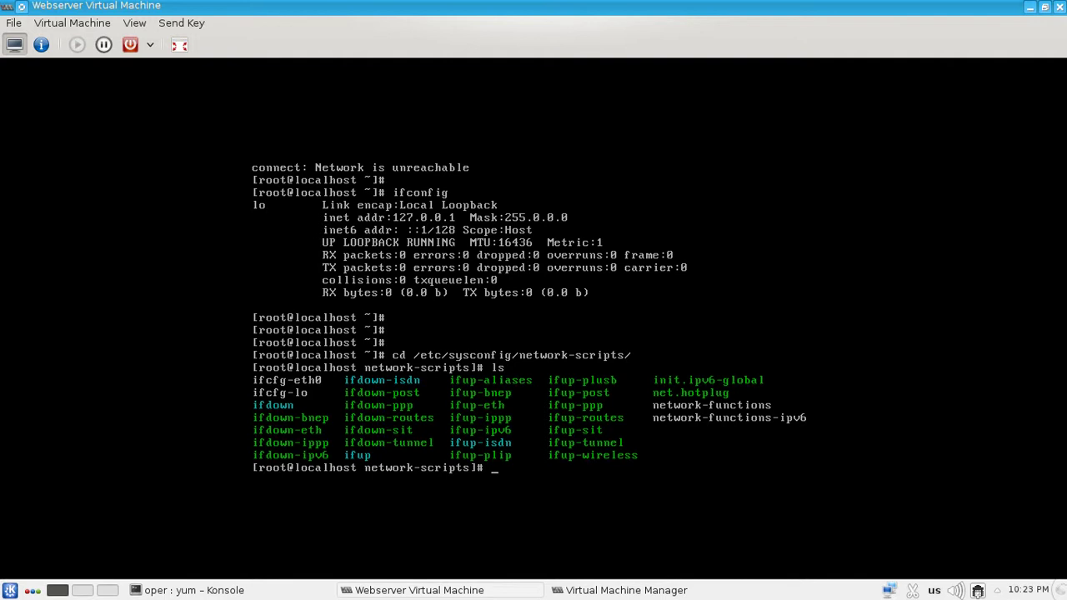
key(Return)
key(Return)
Step: Start typing 'ifconfig eth0 192.168.0.' at the guest prompt
text(vim)
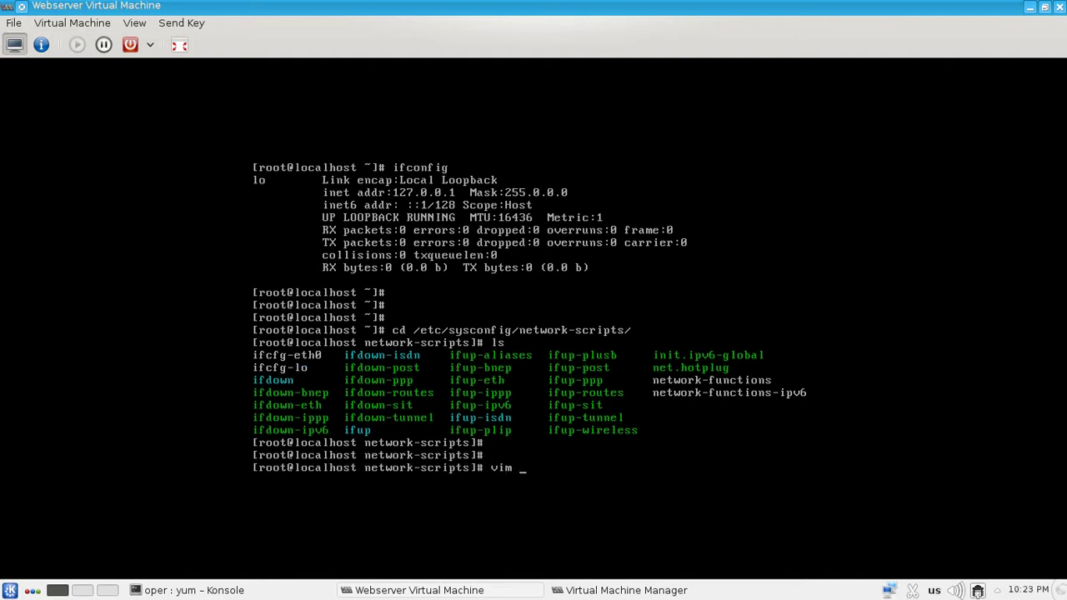
key(BackSpace)
key(BackSpace)
key(BackSpace)
key(BackSpace)
text(ifcfon)
key(BackSpace)
key(BackSpace)
key(BackSpace)
text(onfig ./)
key(BackSpace)
key(BackSpace)
text(/e)
key(BackSpace)
key(BackSpace)
key(BackSpace)
text(g eth0 192.168.0.)
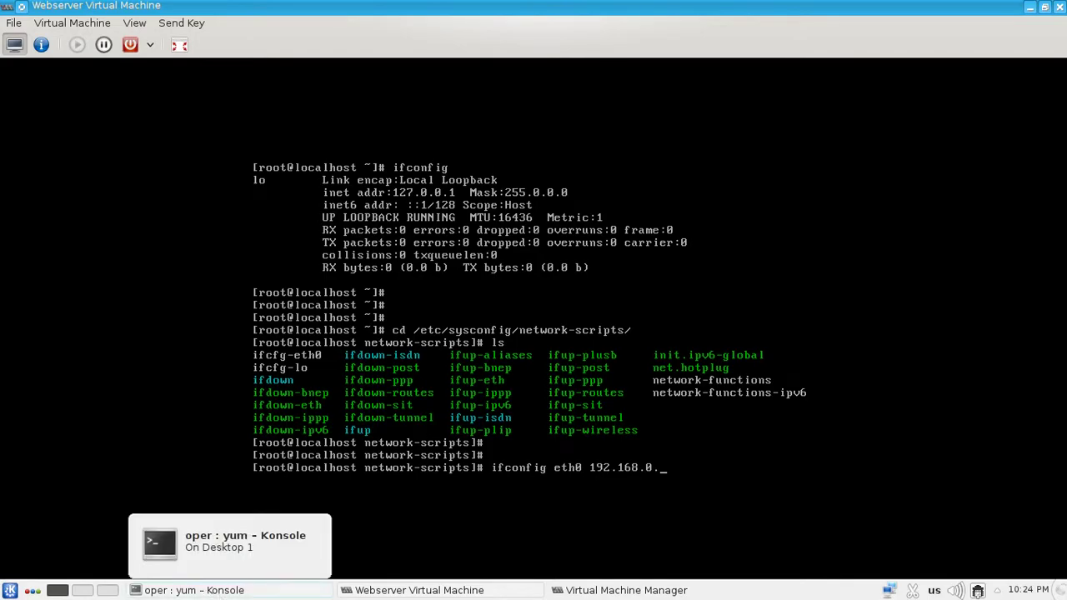
Step: Confirm the pending sl package install in Konsole with y
click(188, 589)
text(y)
key(Return)
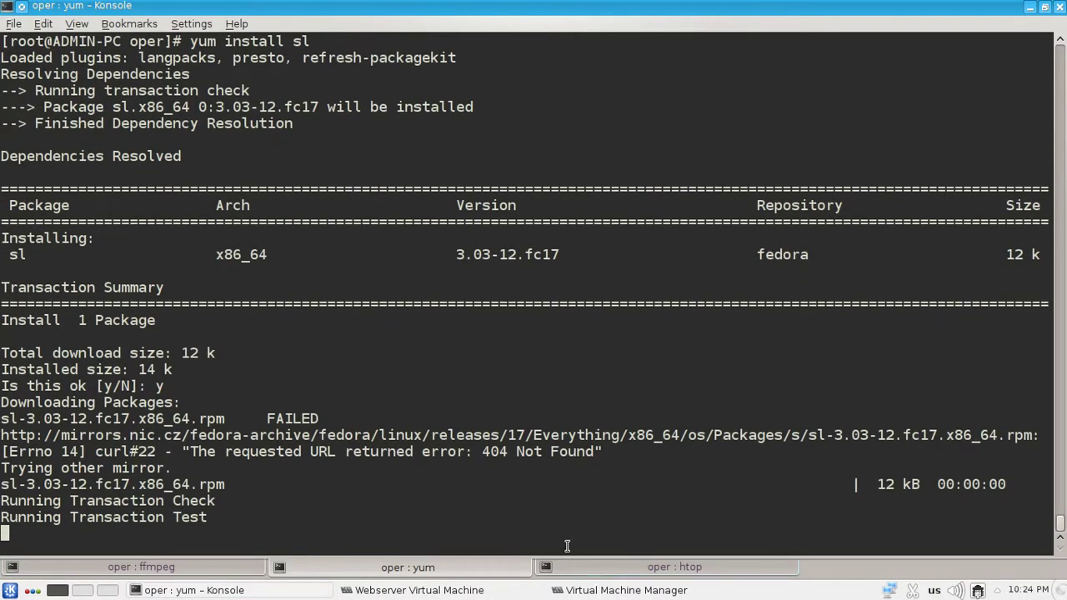
Step: Quit htop and list the host's network interfaces with ifconfig
click(703, 567)
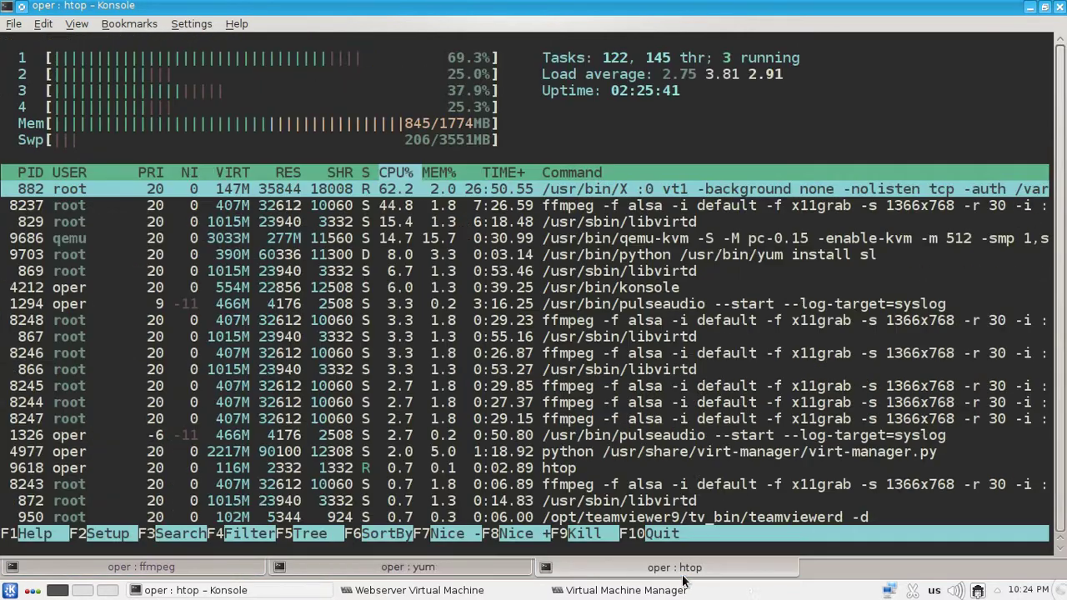
key(q)
key(Return)
key(Return)
text(ifcfongo)
key(Return)
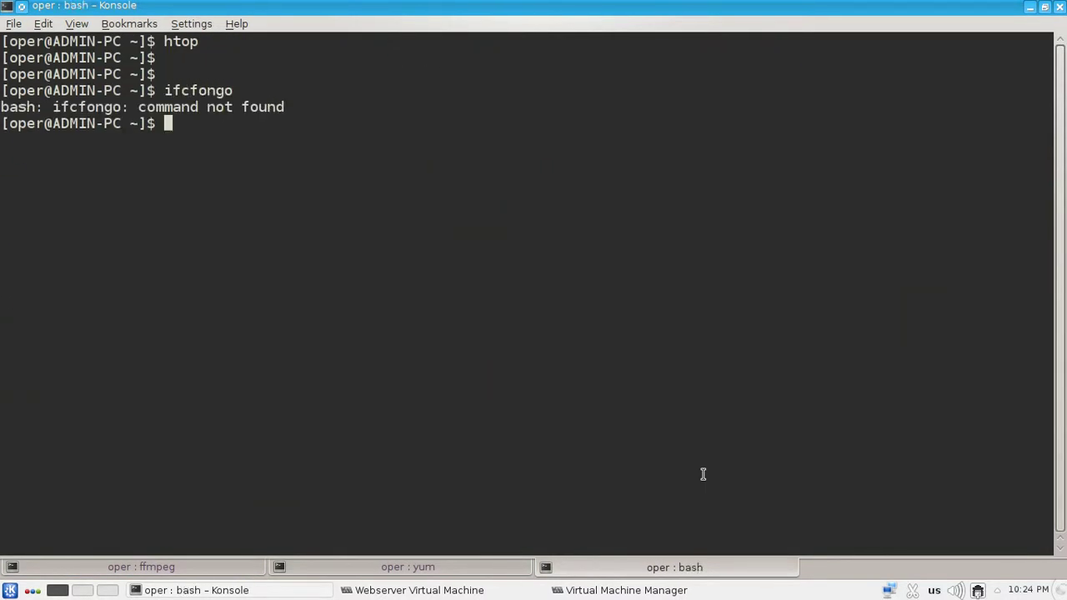
text(ifcfongi)
key(Return)
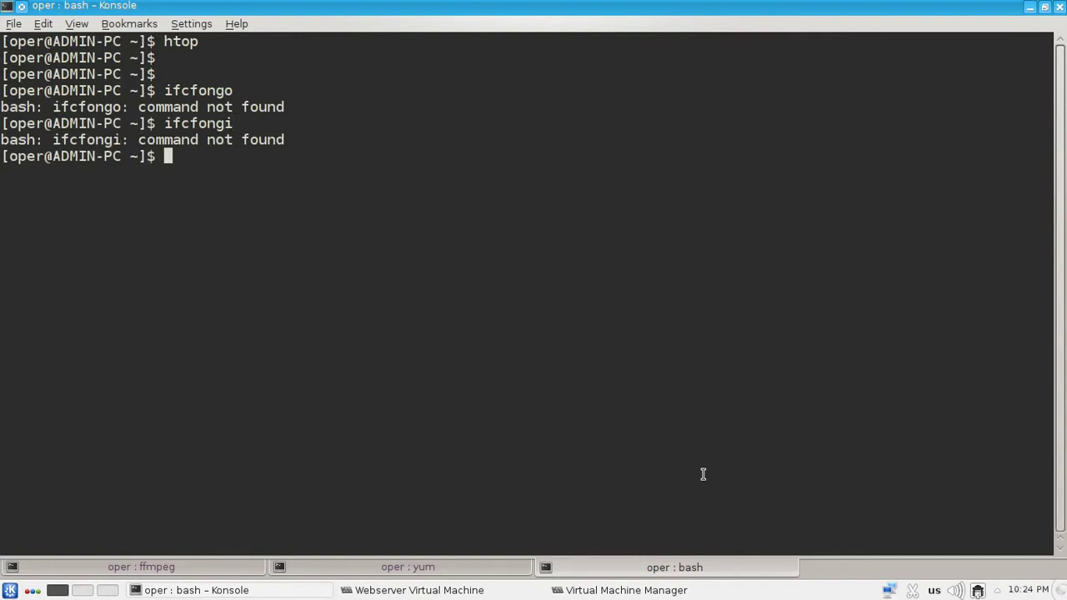
text(ifconfig)
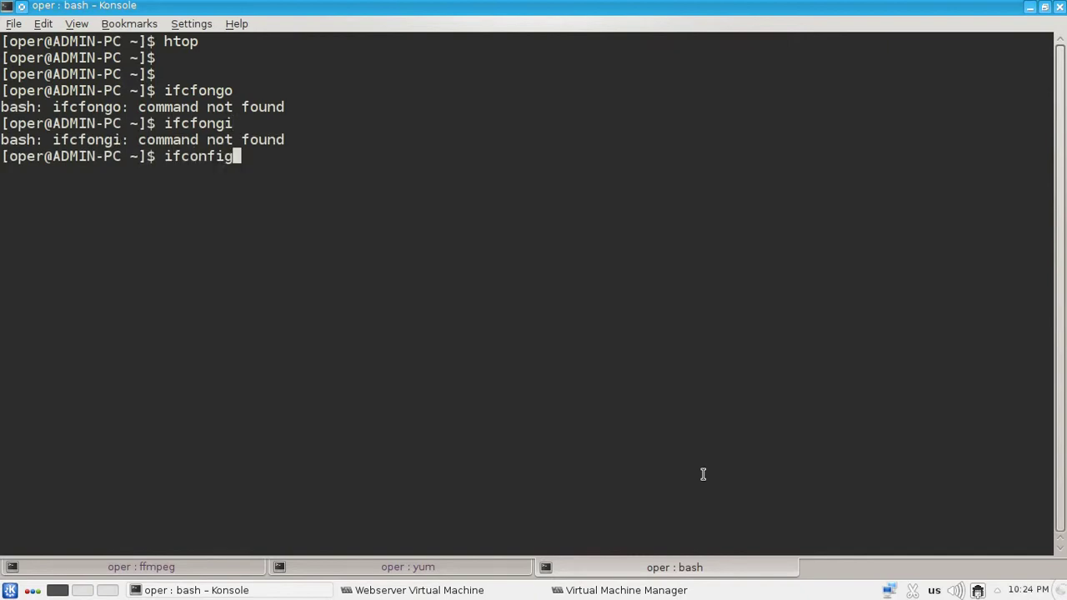
key(Return)
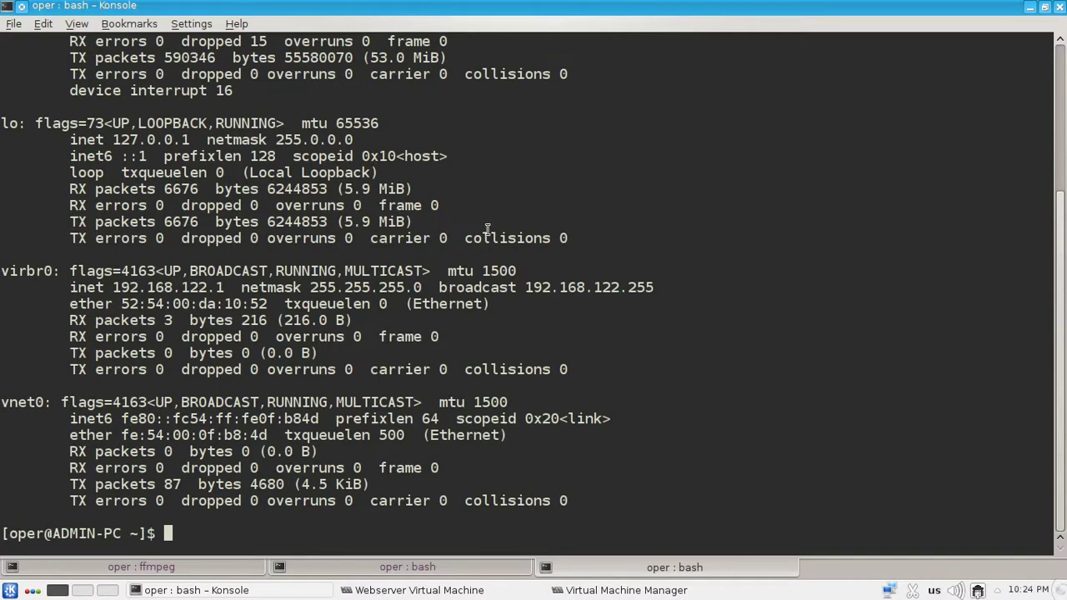
Step: Select virbr0's address 192.168.122.1 in the output, then return to the Webserver VM console
scroll(487, 229, up, 2)
scroll(488, 229, up, 2)
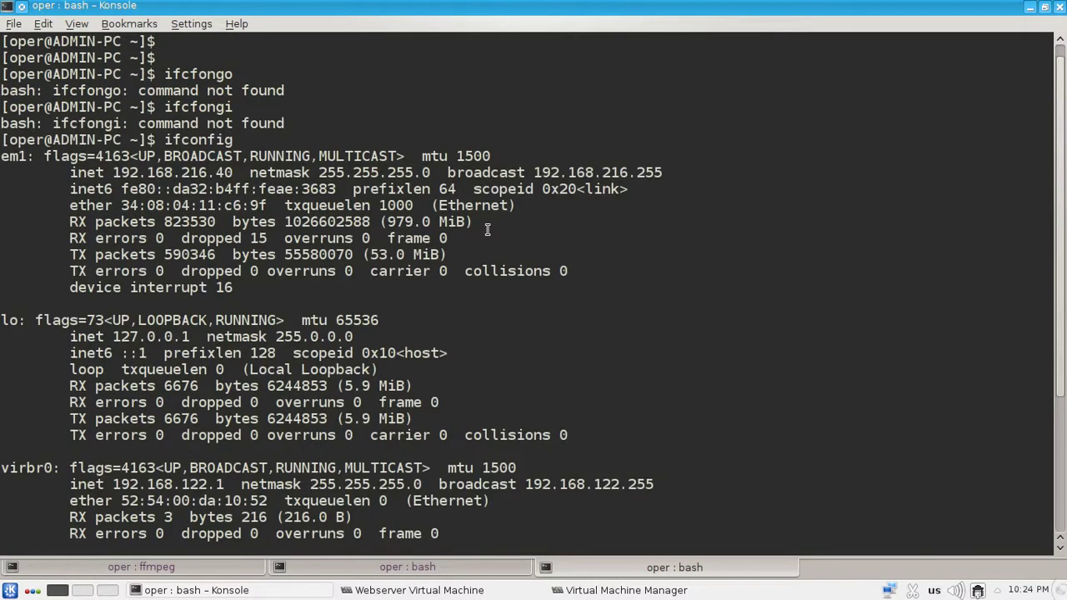
scroll(488, 229, down, 4)
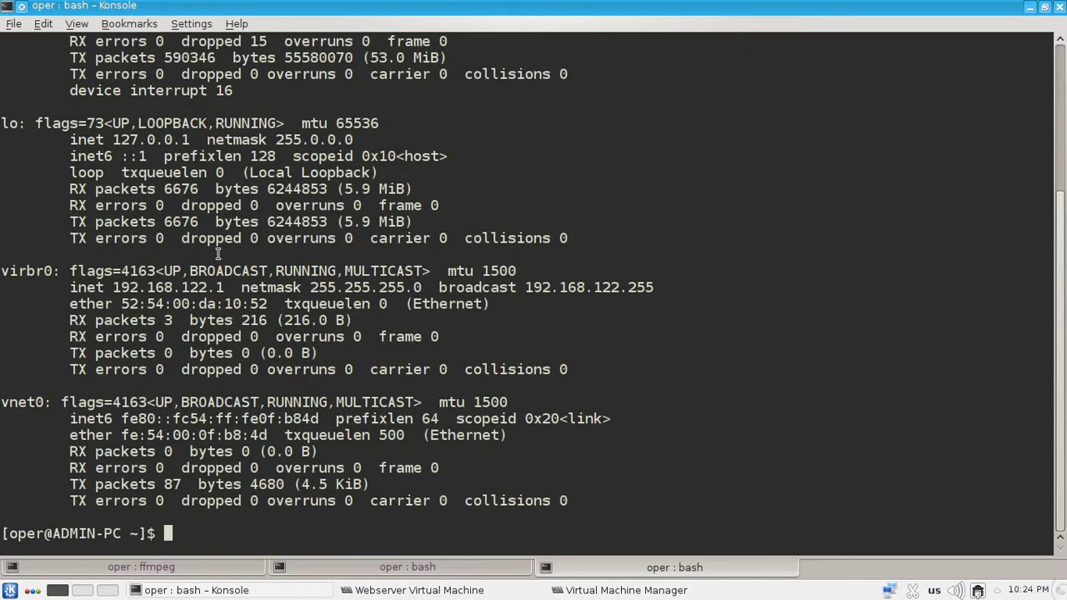
drag(225, 287, 114, 285)
right_click(136, 285)
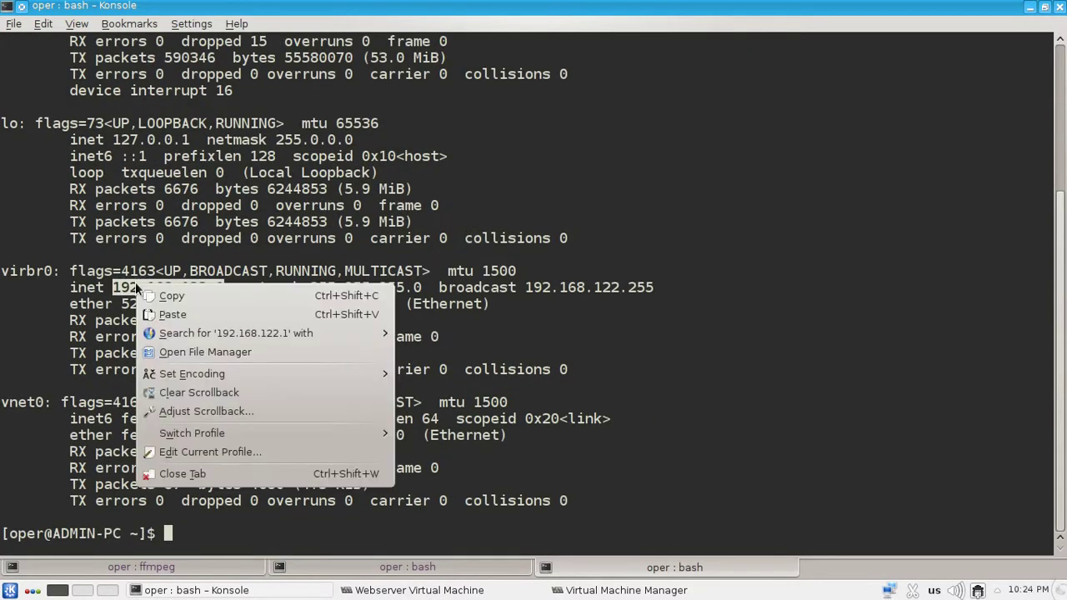
click(166, 295)
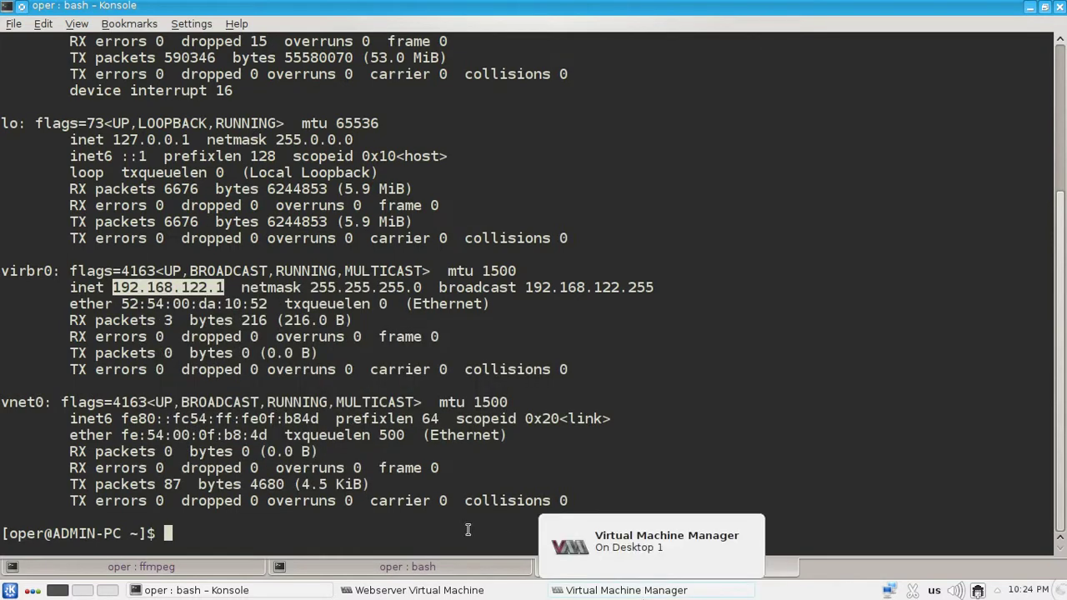
click(464, 588)
Step: Bring eth0 up with 'ifconfig eth0 up' and list the guest's interfaces
key(Return)
key(Return)
key(Return)
key(Return)
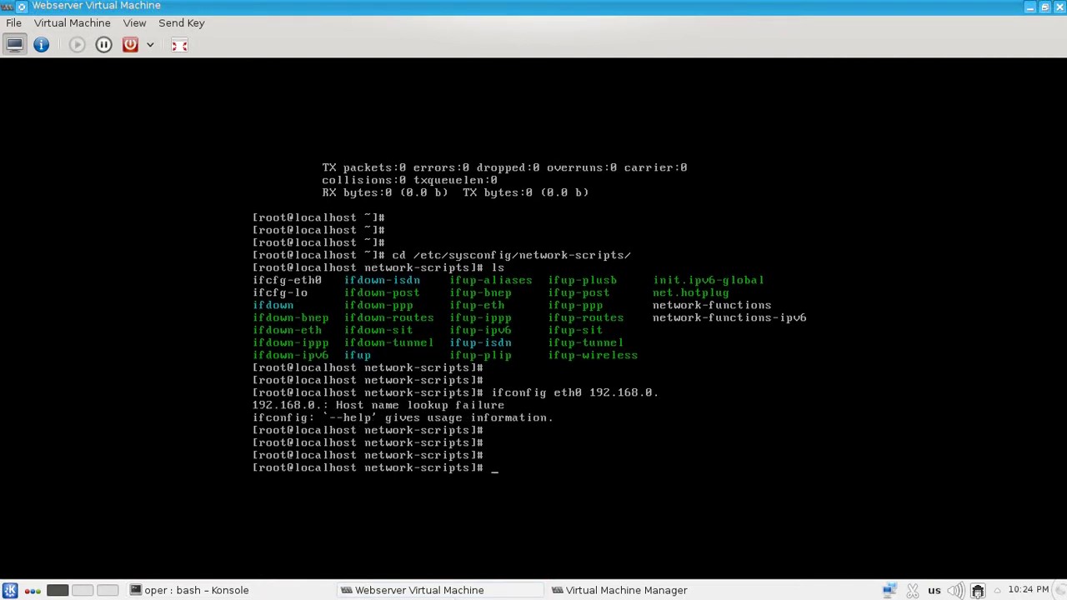
text(ifconfig eth up)
key(Return)
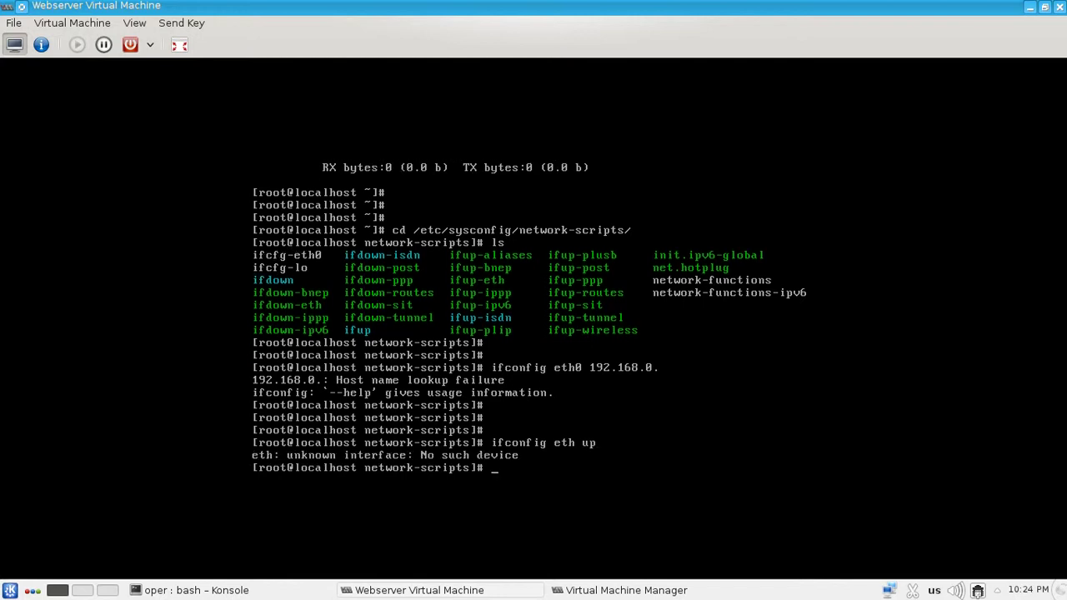
key(Up)
text(0)
key(Return)
text(ifconfig)
key(Return)
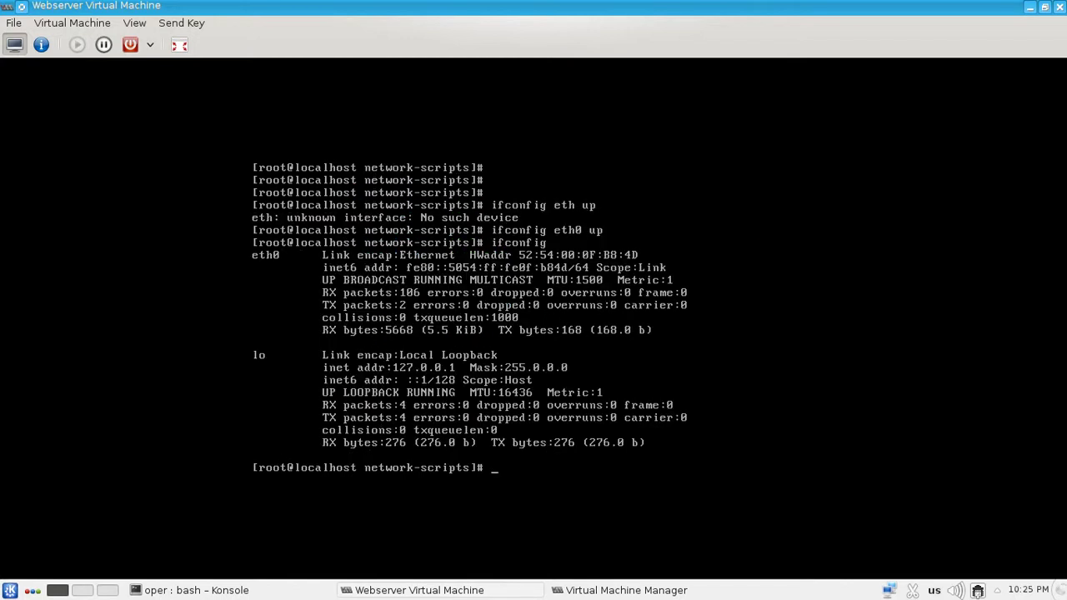
Step: Test internet connectivity with 'ping 8.8.8.8'
key(Return)
key(Return)
text(pin)
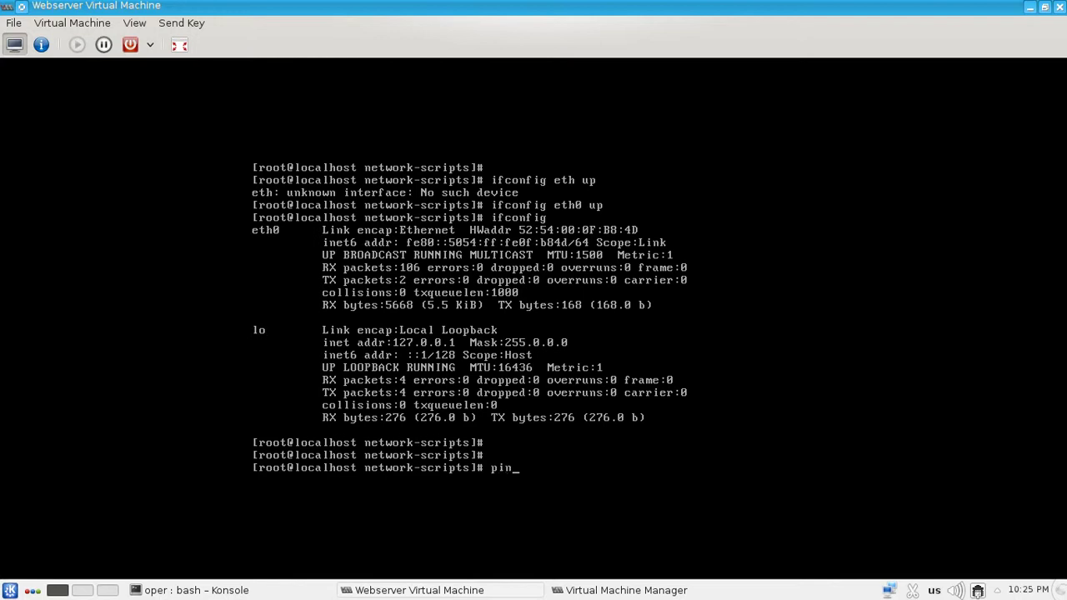
text(g 8.8.8.)
key(Return)
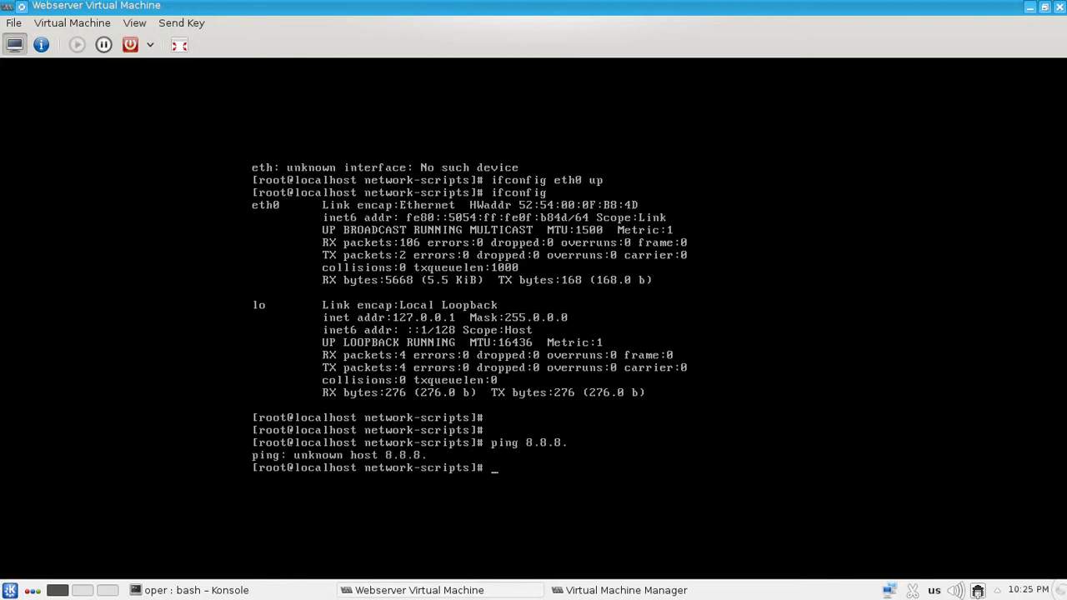
key(Up)
text(8)
key(Return)
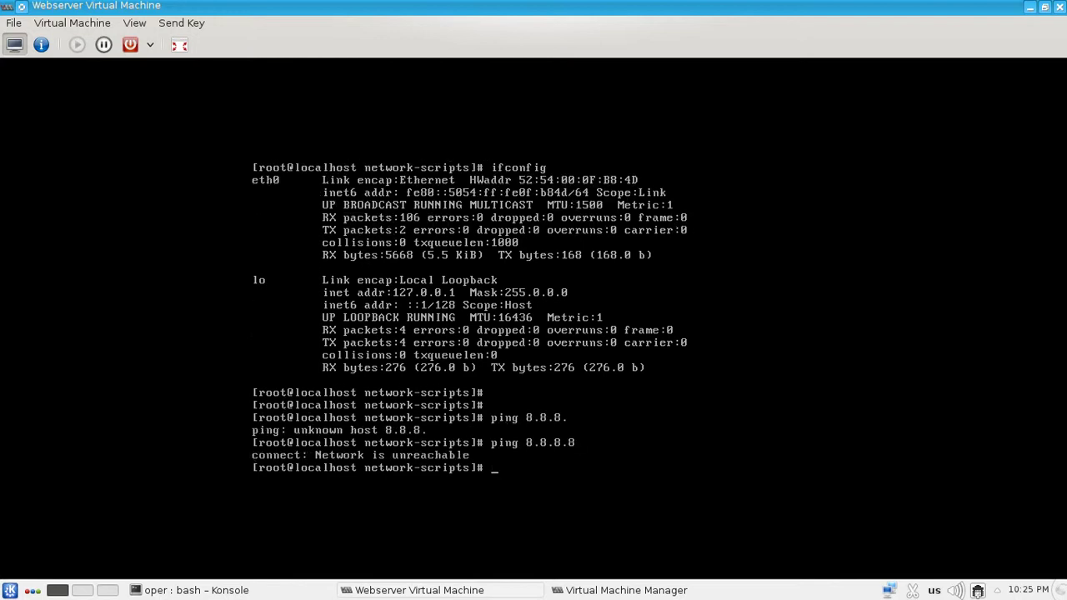
key(Return)
key(Return)
key(Return)
key(Return)
key(Return)
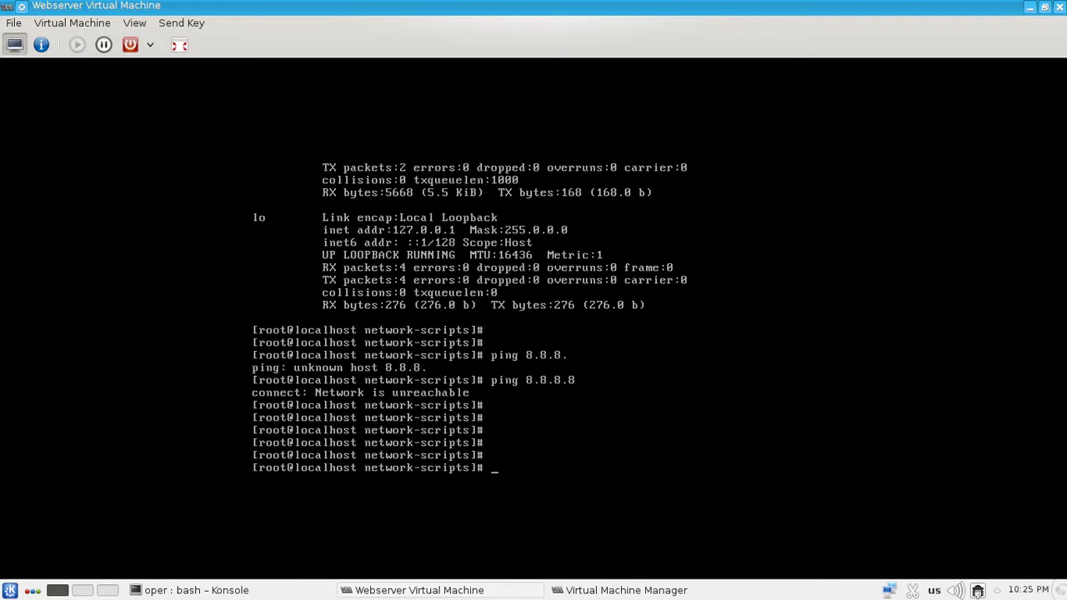
Step: Run 'ifup eth0' for DHCP and confirm eth0 received 192.168.122.44 with ifconfig
text(ifup eth0)
key(Return)
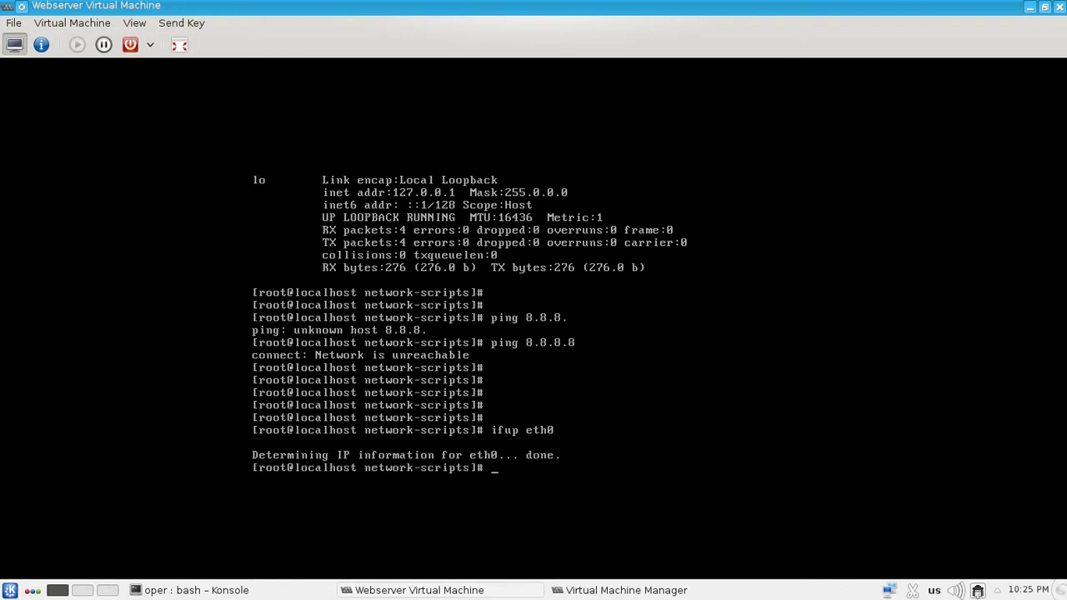
text(ifconfig)
key(Return)
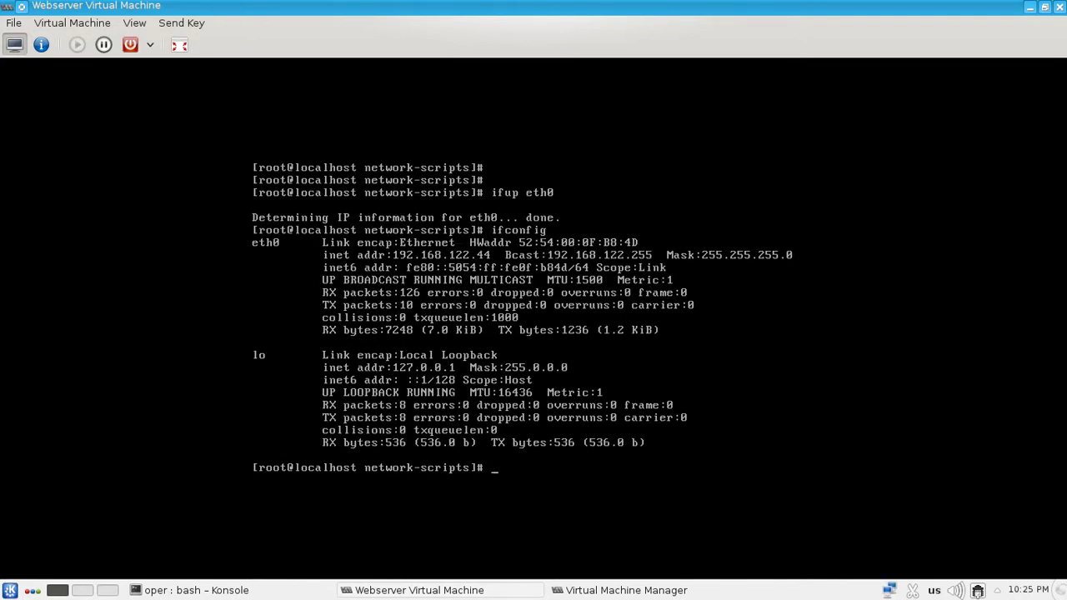
key(Return)
key(Return)
key(Return)
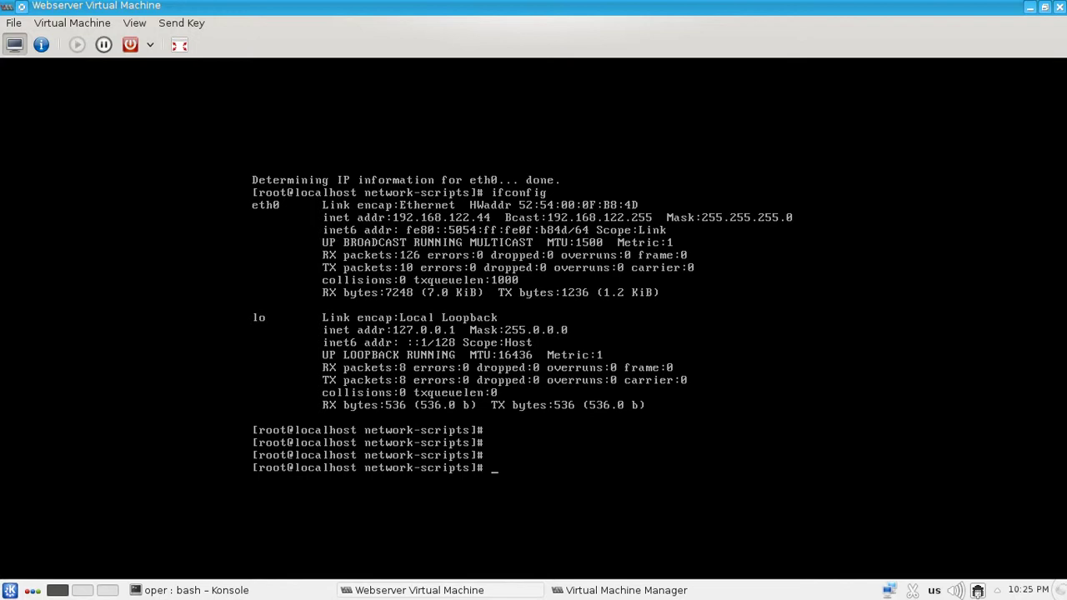
text(ping 8.8.8.8)
Step: Ping 8.8.8.8 to confirm internet access, then stop it with Ctrl+C
key(Return)
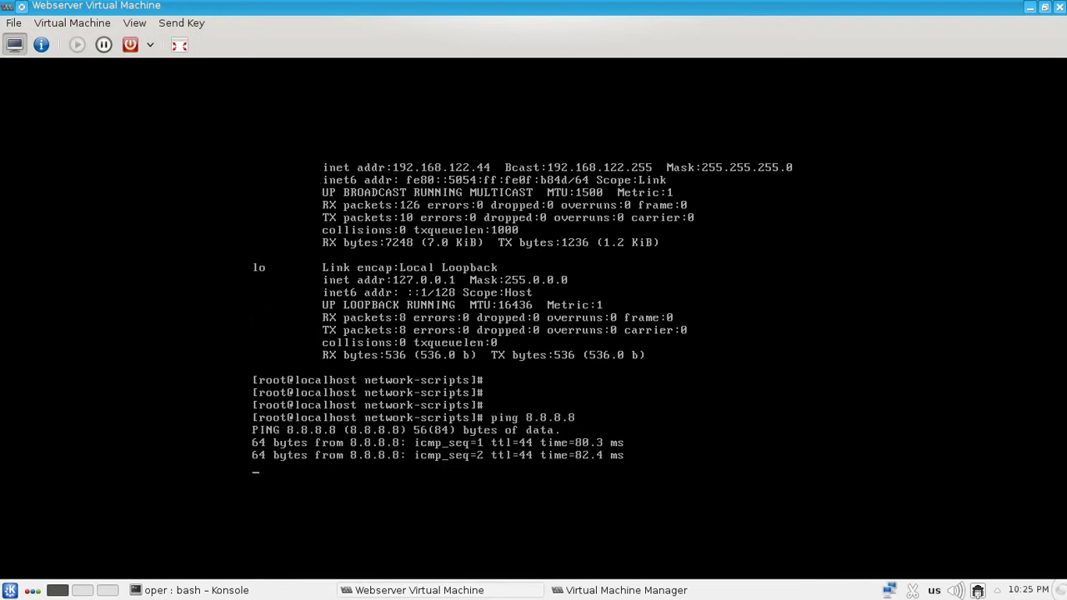
key(ctrl+c)
key(Return)
key(Return)
key(Return)
key(Return)
Step: Install mtr with 'yum install mtr', accepting the download and the CentOS signing key
text(yum intall)
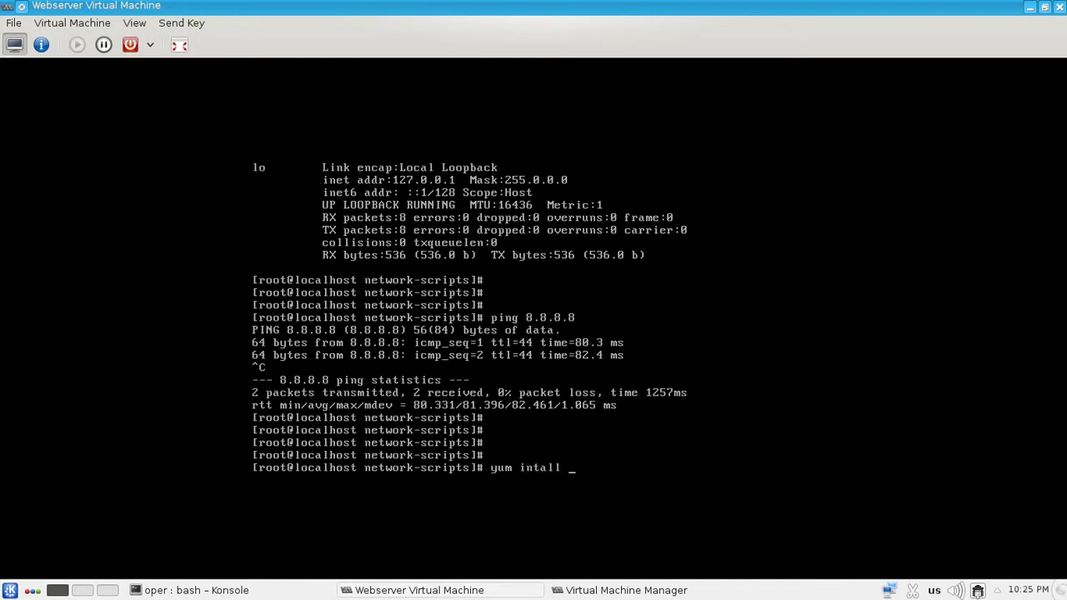
text( mtr)
key(Return)
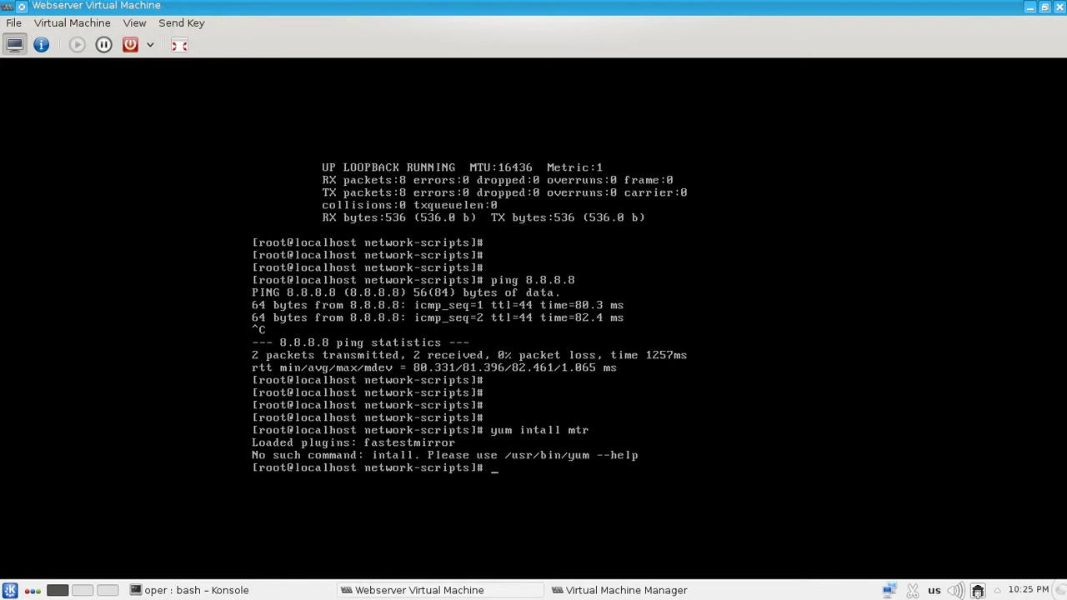
text(yum install mtr)
key(Return)
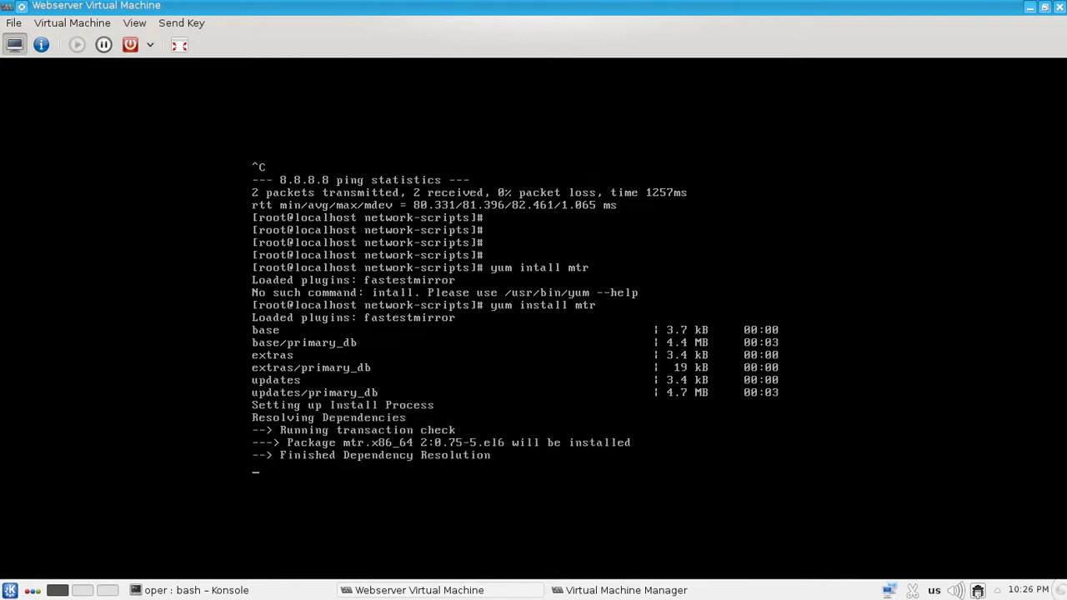
text(y)
key(Return)
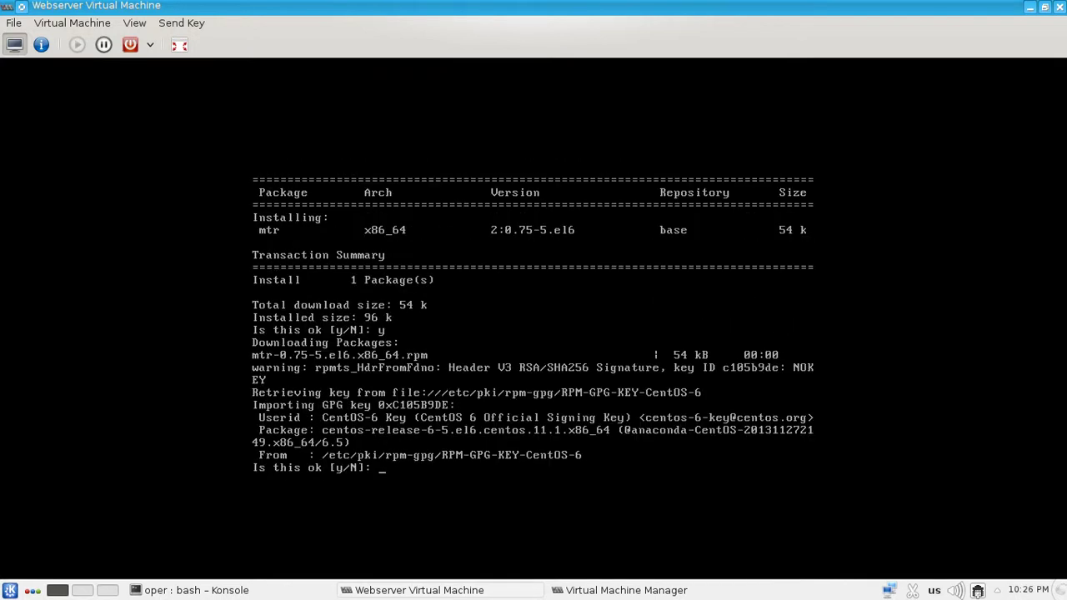
text(y)
key(Return)
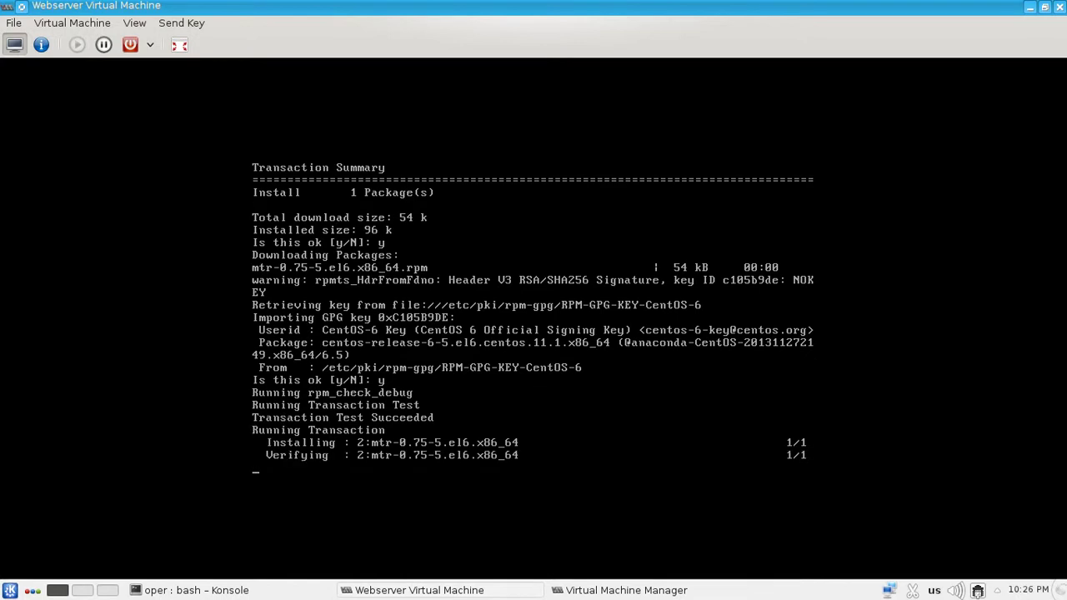
Step: Show an mtr traceroute from the guest to 8.8.8.8, then quit it
text(mtr )
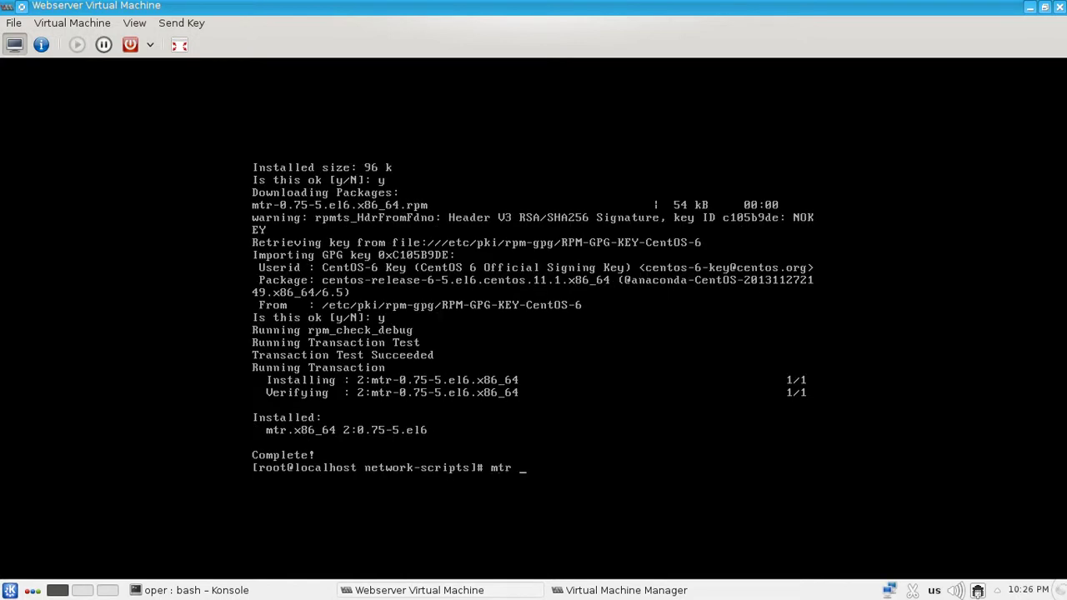
text(8.8.8.8)
key(Return)
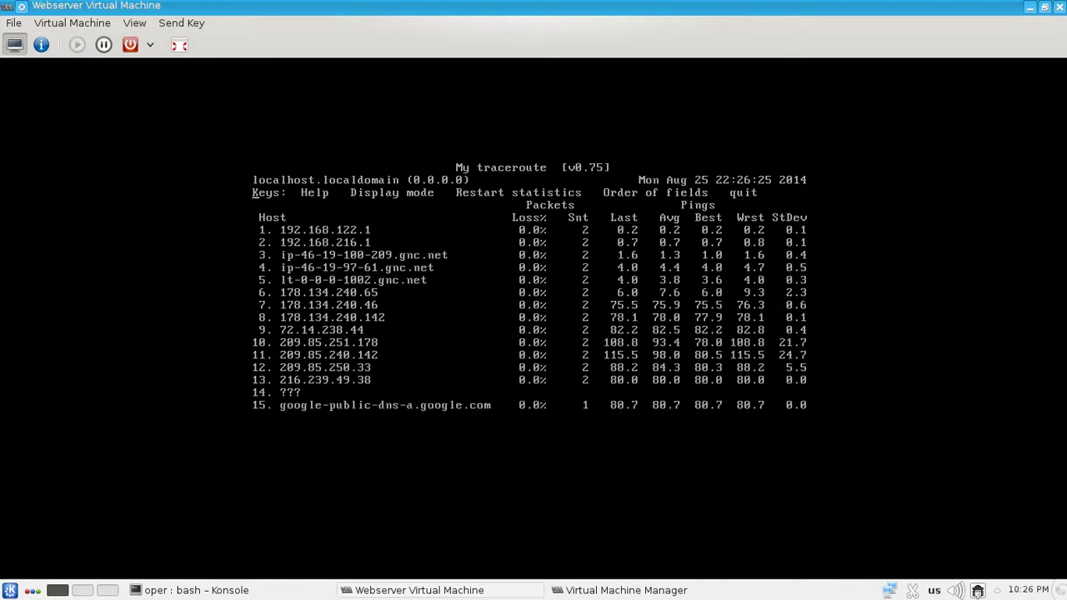
key(q)
key(Return)
key(Return)
key(Return)
key(Return)
key(Return)
key(Return)
key(Return)
key(Return)
key(Return)
key(Return)
key(Return)
key(Return)
key(Return)
key(Return)
key(Return)
key(Return)
key(Return)
key(Return)
key(Return)
key(Return)
key(Return)
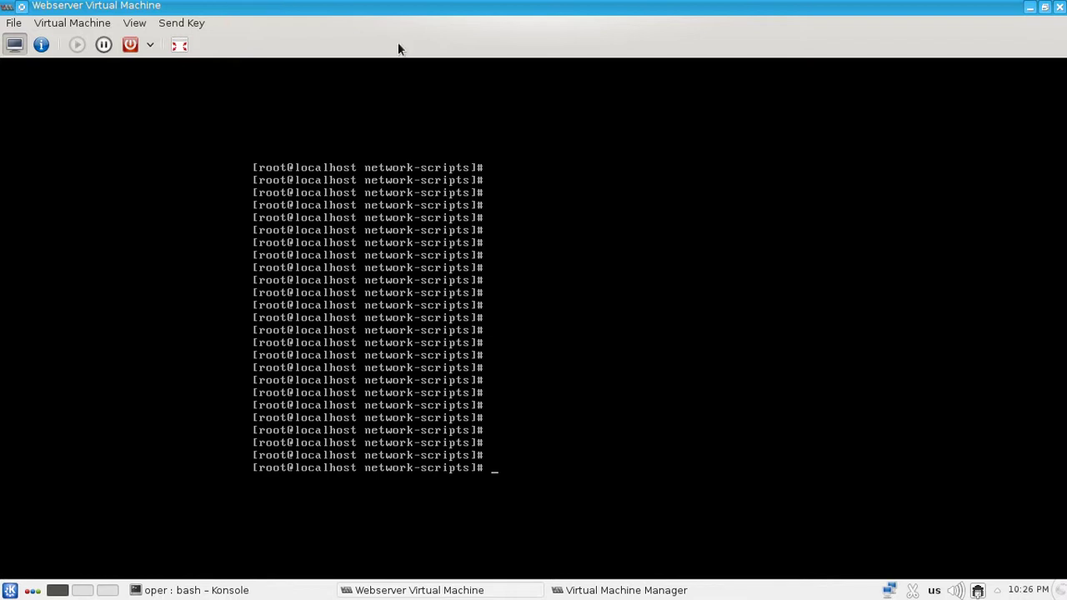
Step: Show the guest kernel 2.6.32-431.el6.x86_64 with 'uname -a', then return to Konsole
text(uname -a)
key(Return)
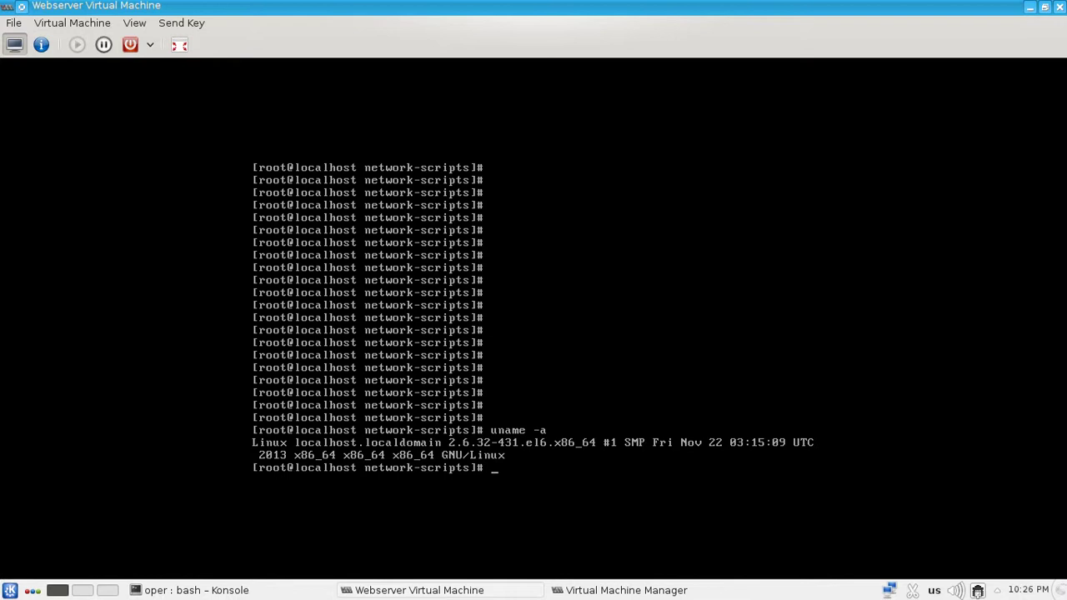
key(Return)
key(Return)
key(Return)
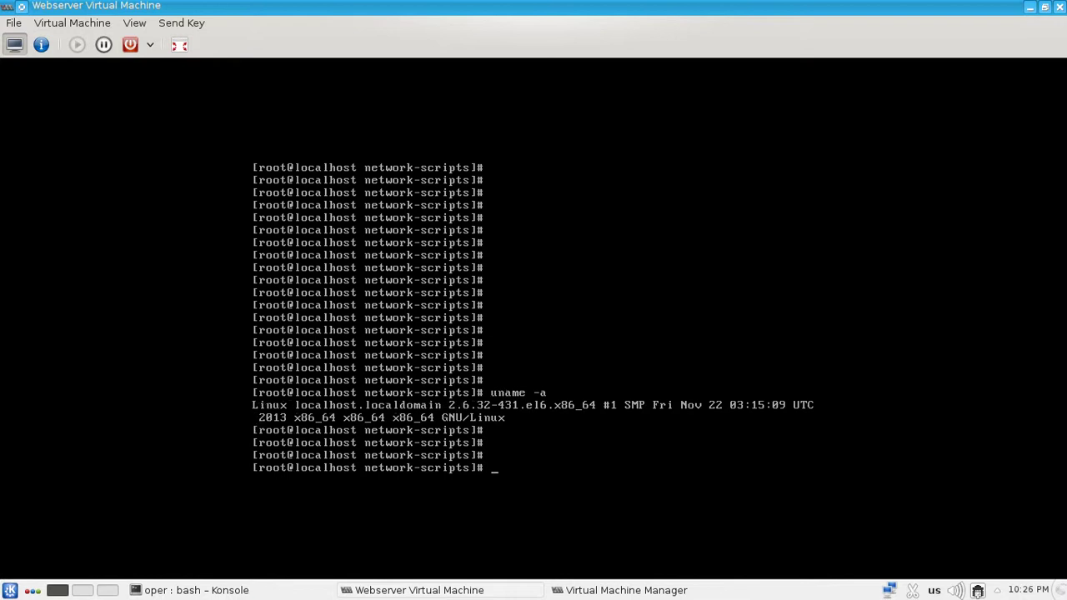
key(alt+Tab)
Step: Show host kernel 3.9.10-100.fc17.x86_64 with 'uname -a', then switch to the 'oper : ffmpeg' tab
click(658, 359)
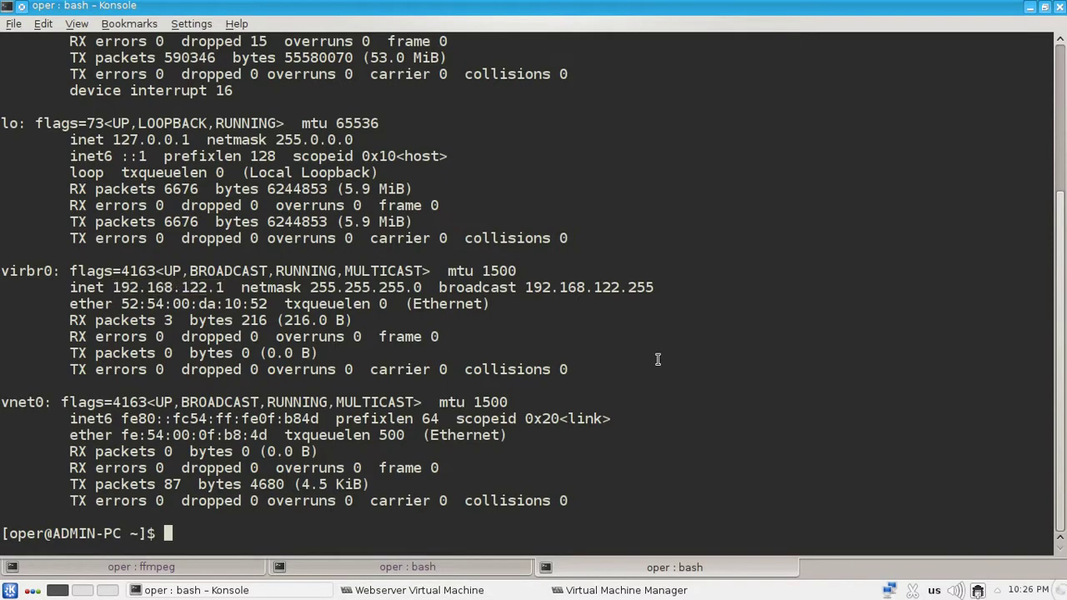
text(uname -a)
key(Return)
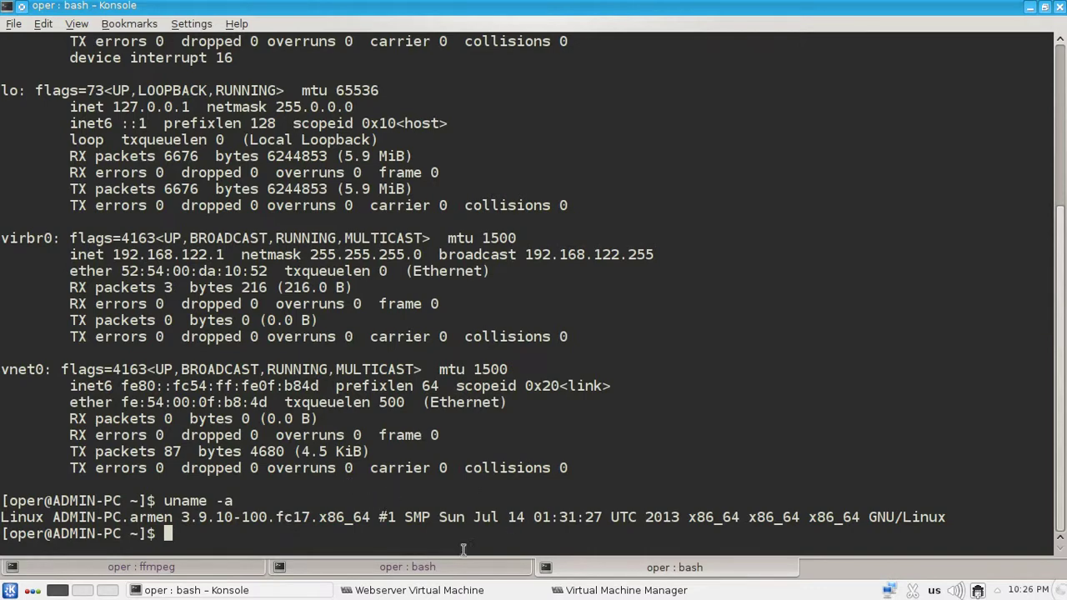
click(215, 567)
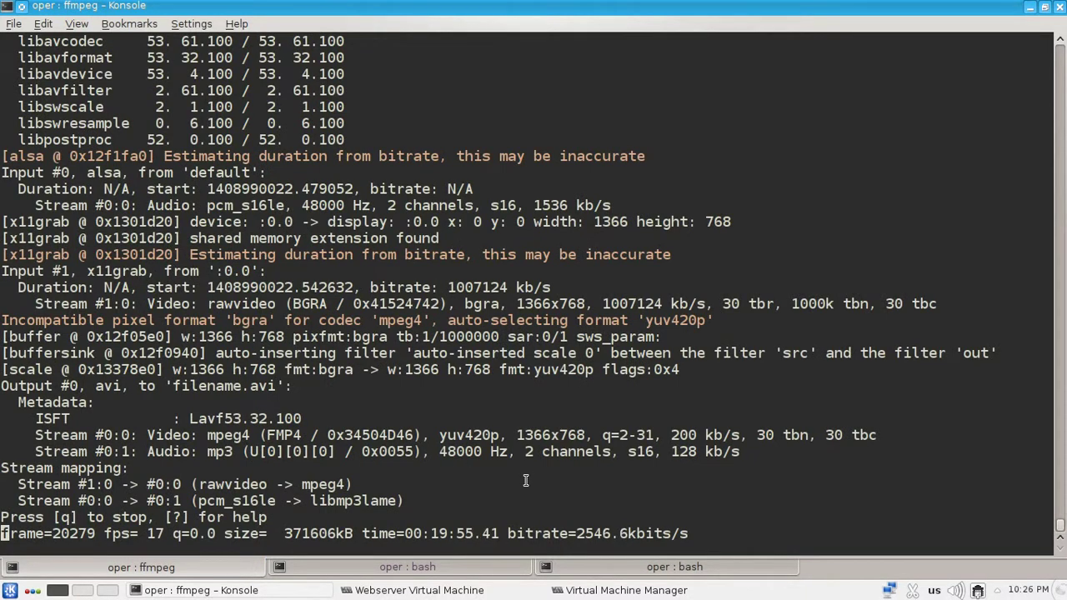